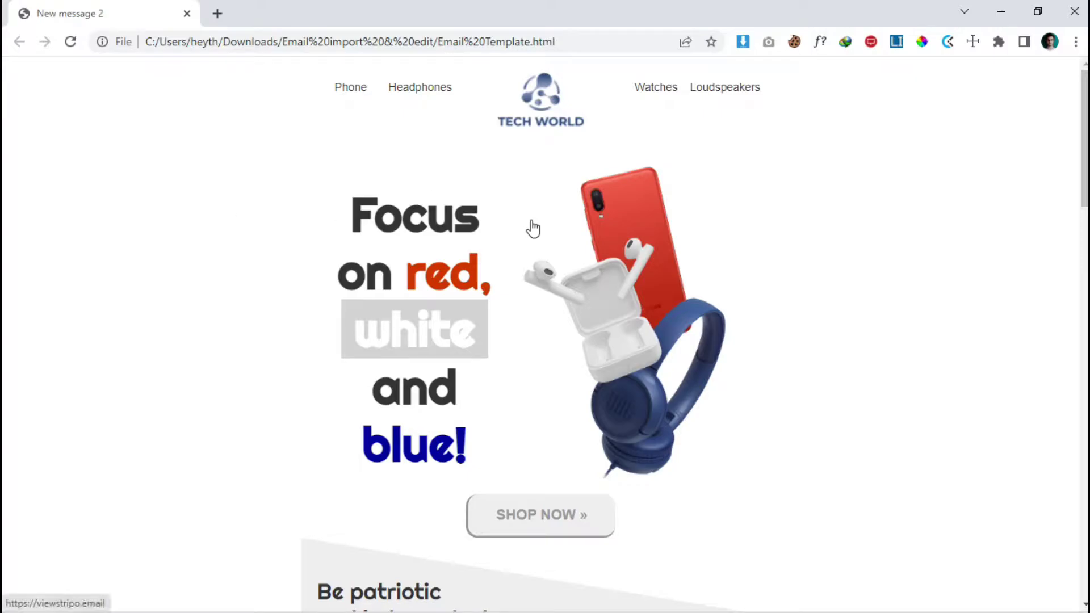
Review the Tech World template page from top to bottom, then open a new browser tab
scroll(540, 335, "down", 14)
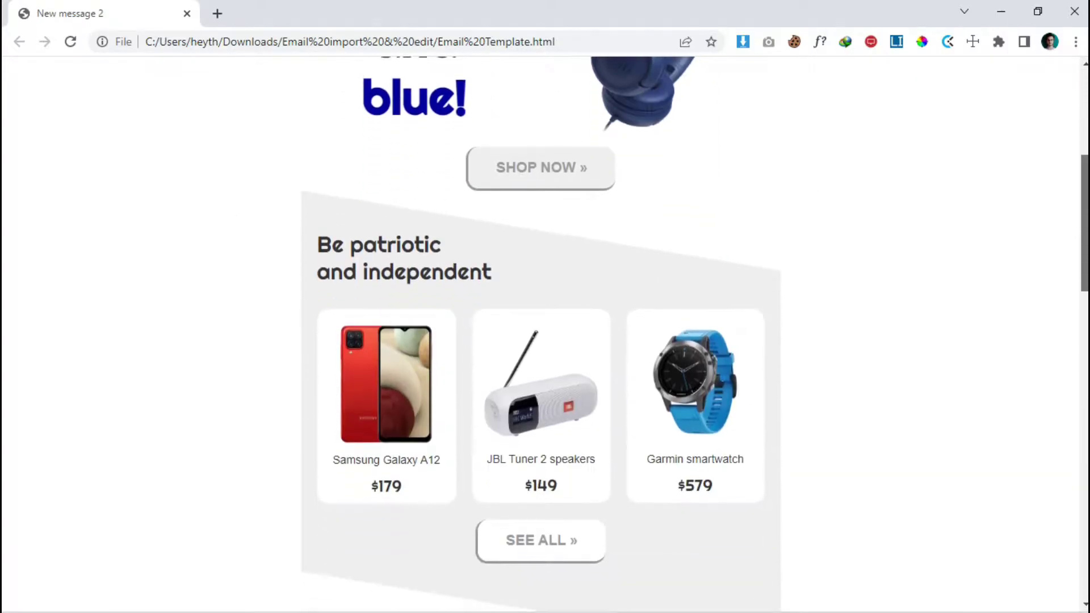
scroll(540, 335, "down", 16)
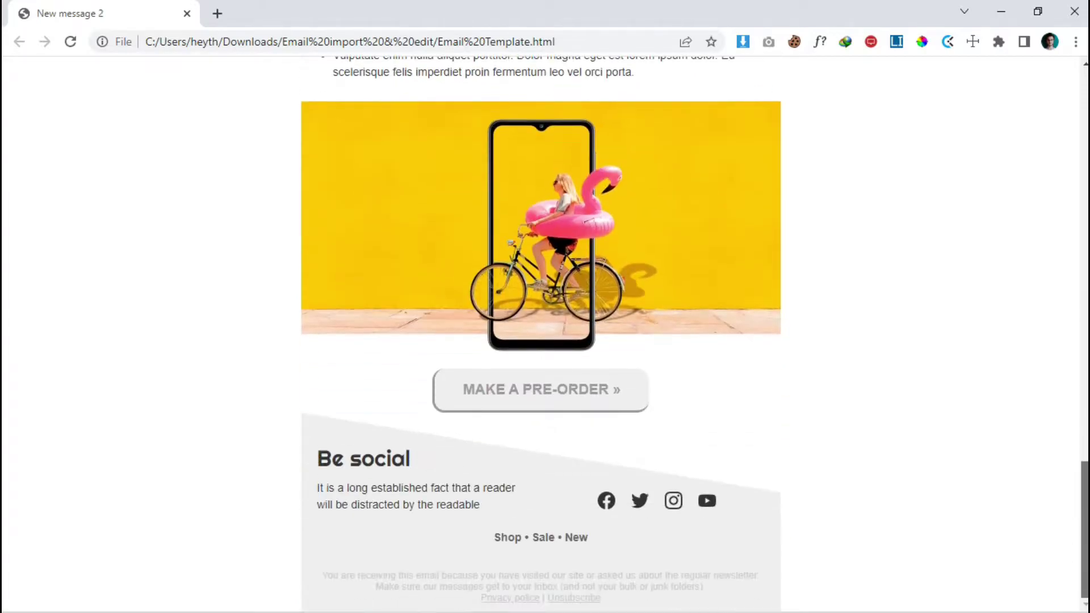
scroll(541, 335, "up", 19)
left_click_drag(1084, 299, 1083, 139)
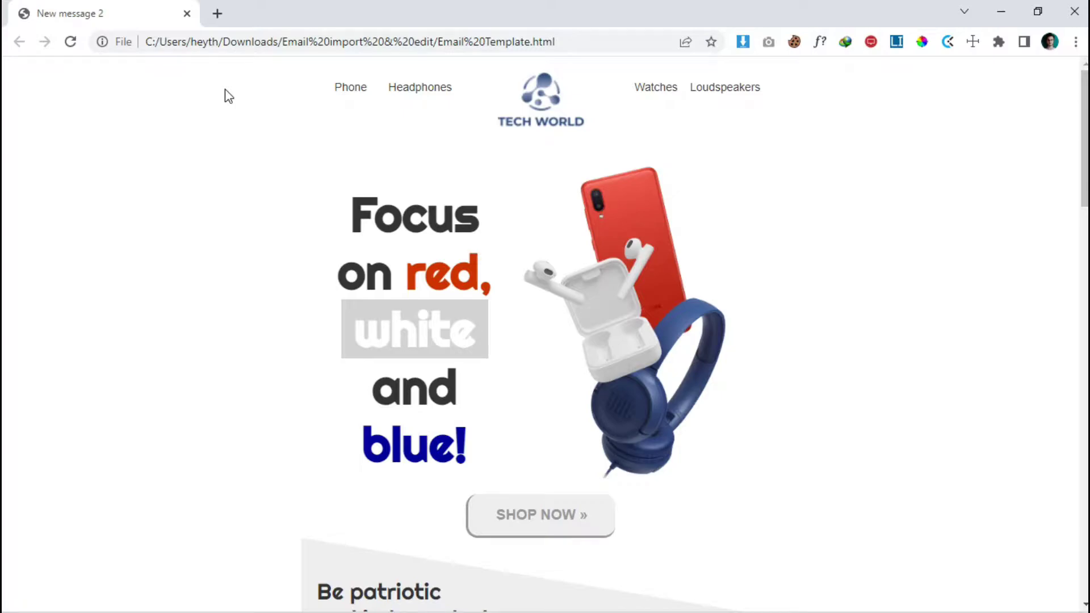
left_click(217, 13)
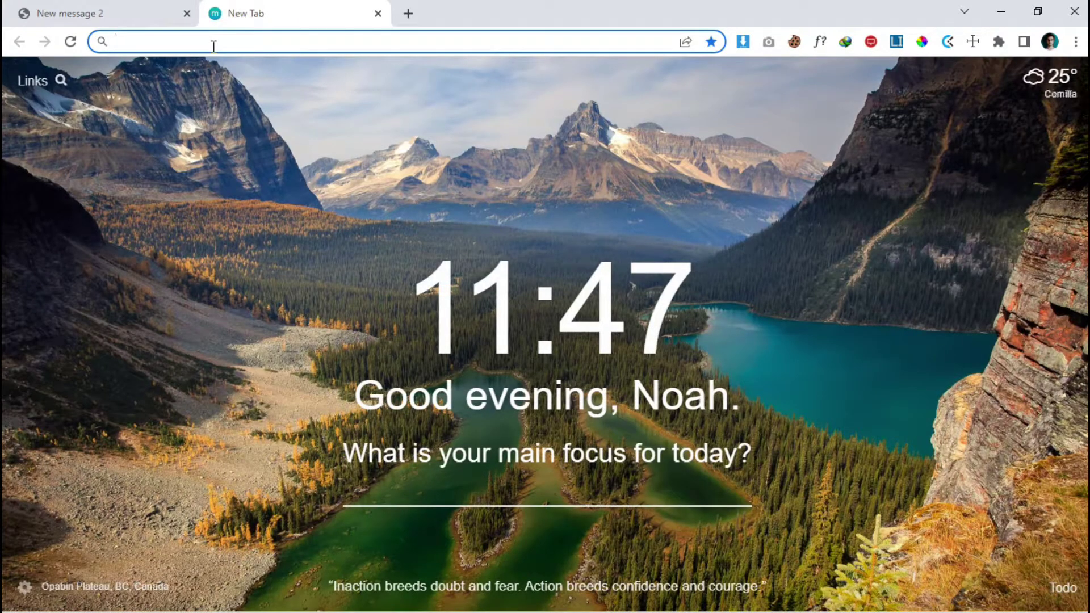
Search Google for 'free html editor for gmail' and show the results translated into English
type("fr")
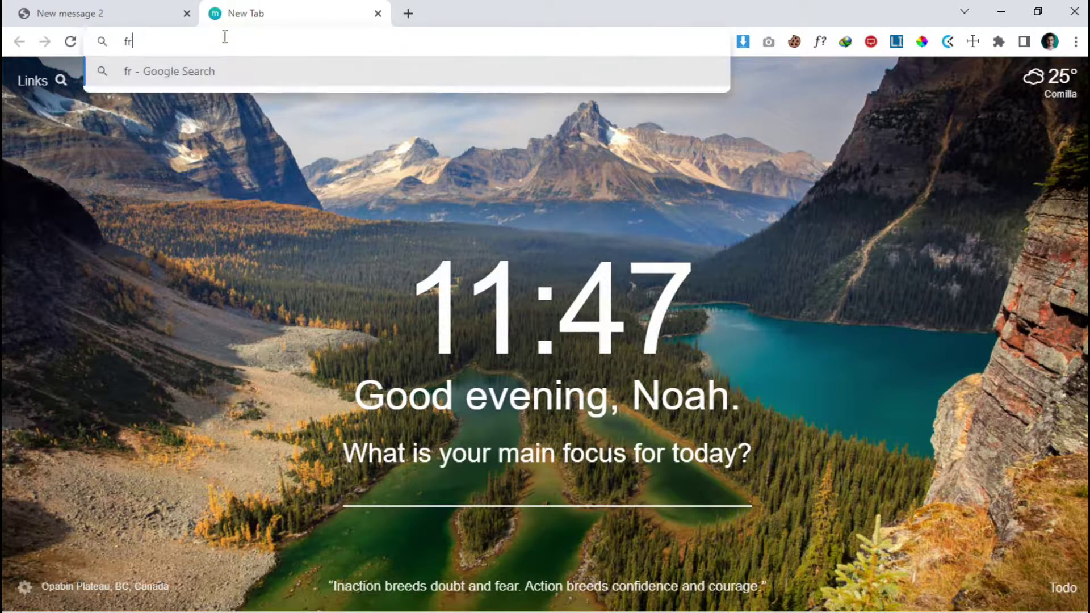
type("ee html ")
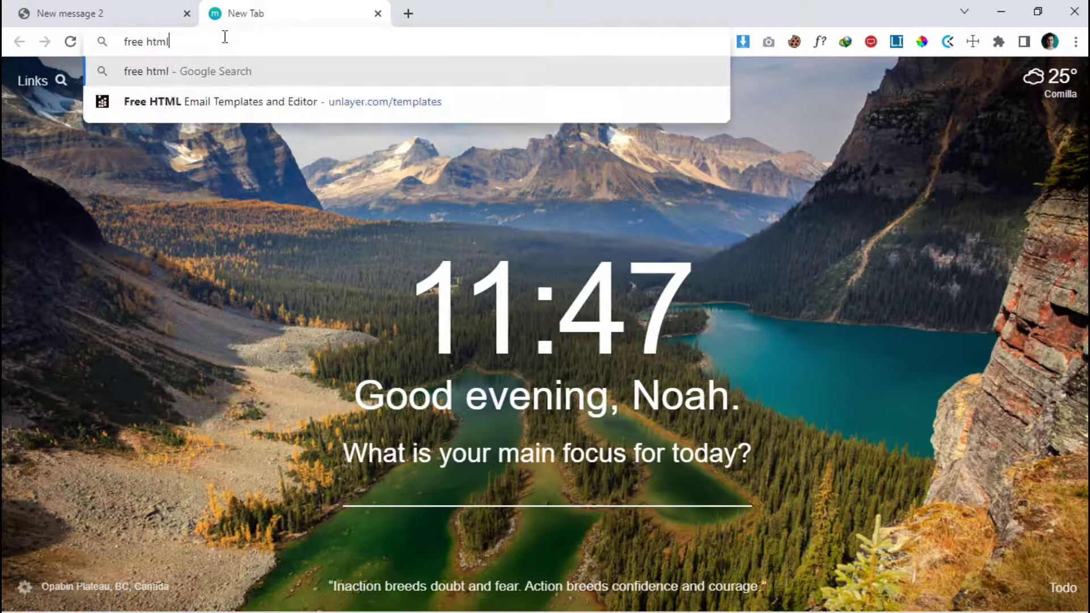
type("edit")
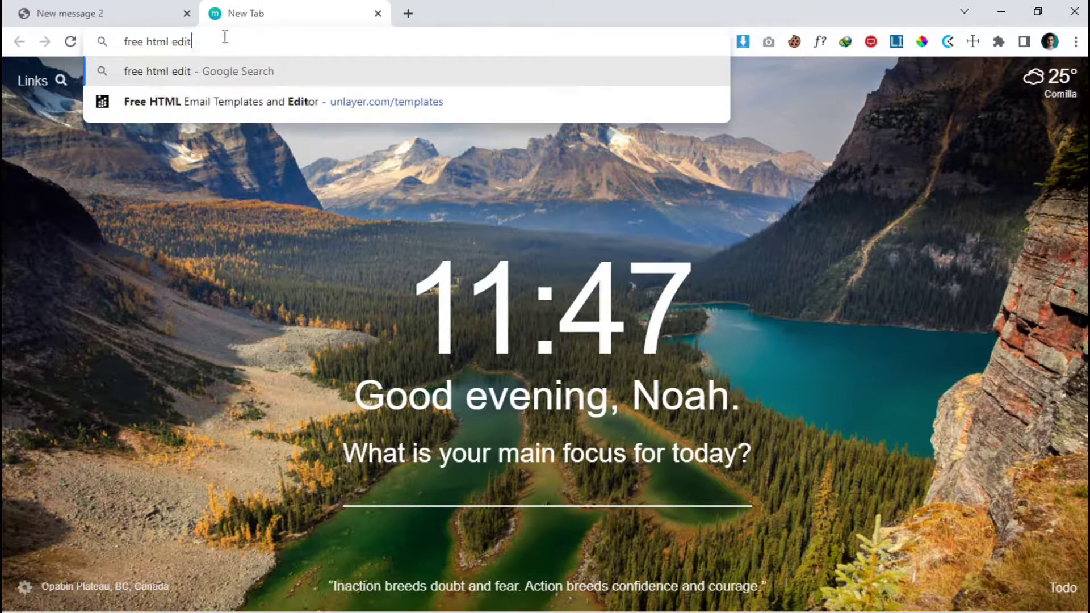
type("or for gmail")
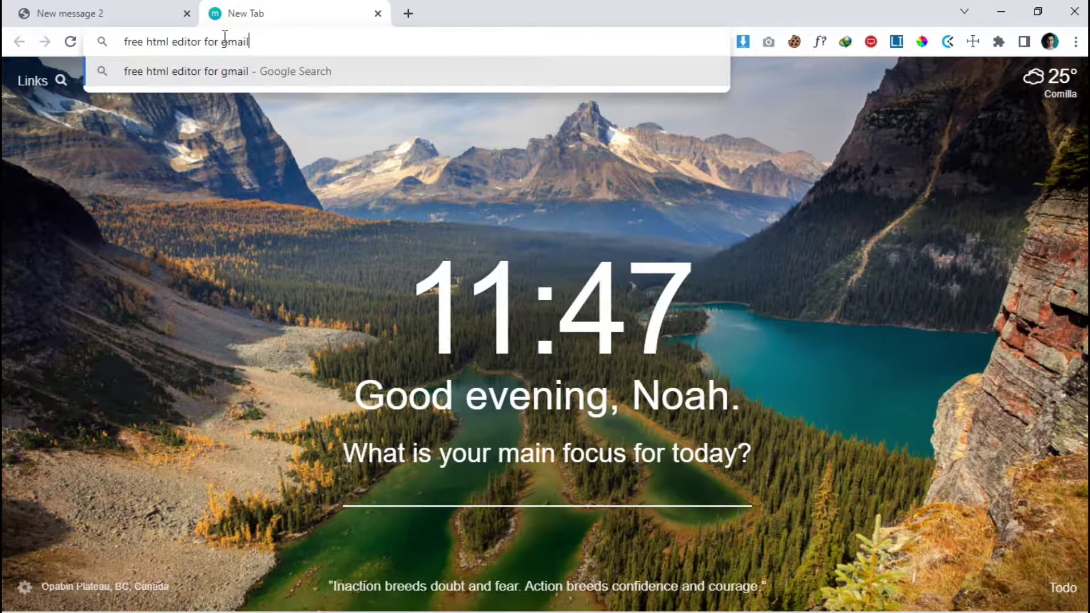
key("Return")
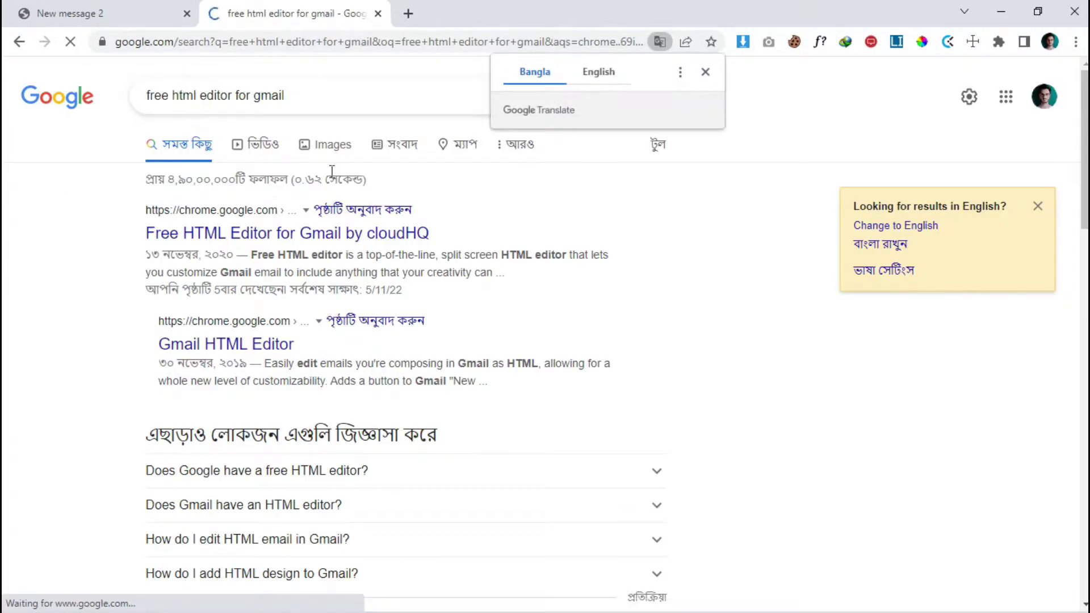
left_click(705, 72)
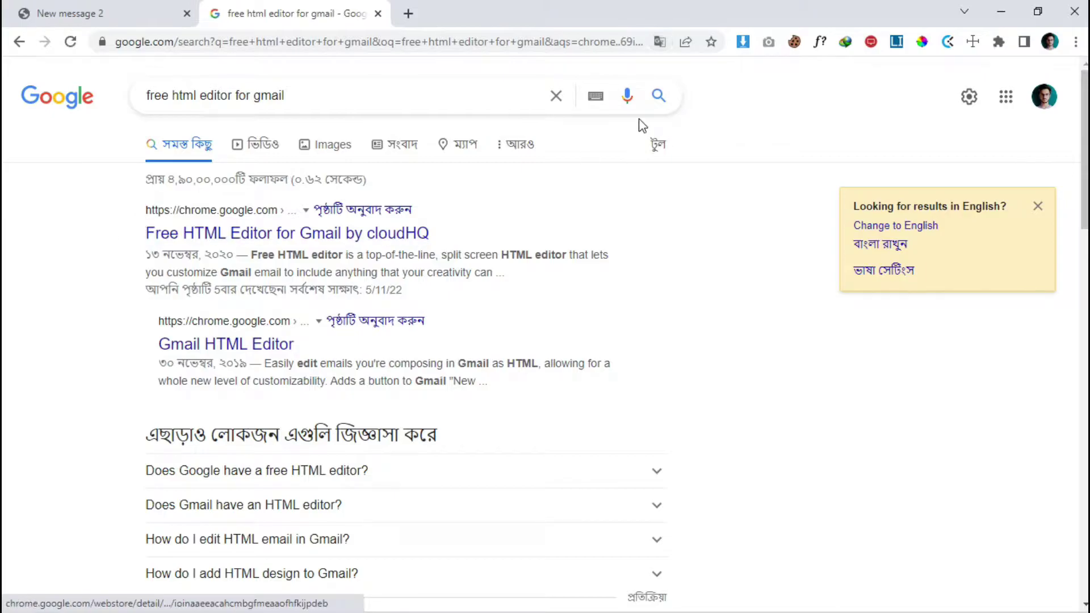
left_click(659, 42)
left_click(623, 72)
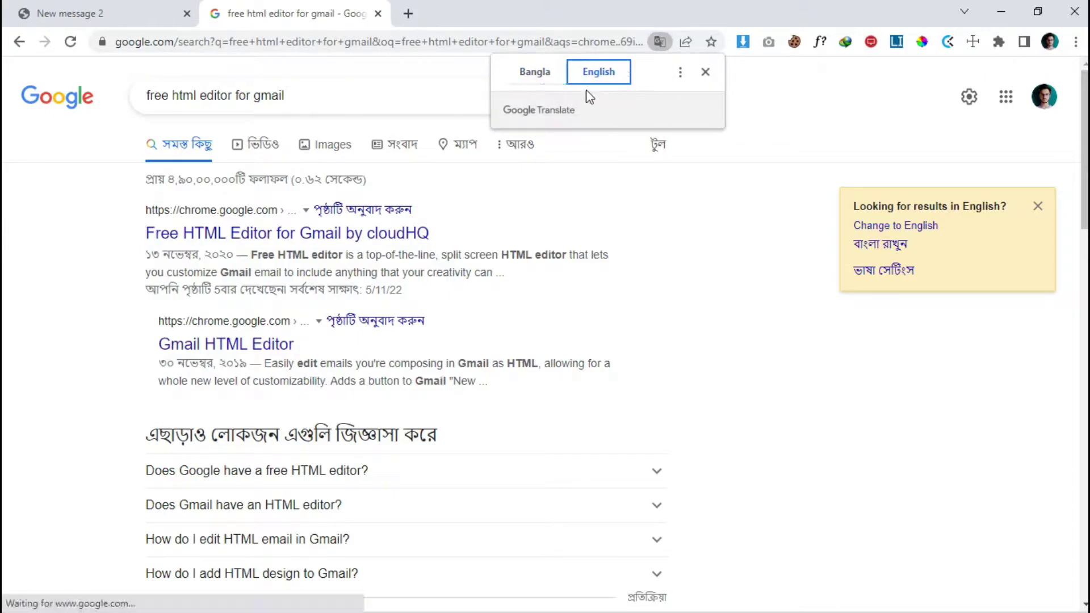
left_click(705, 72)
left_click(1038, 206)
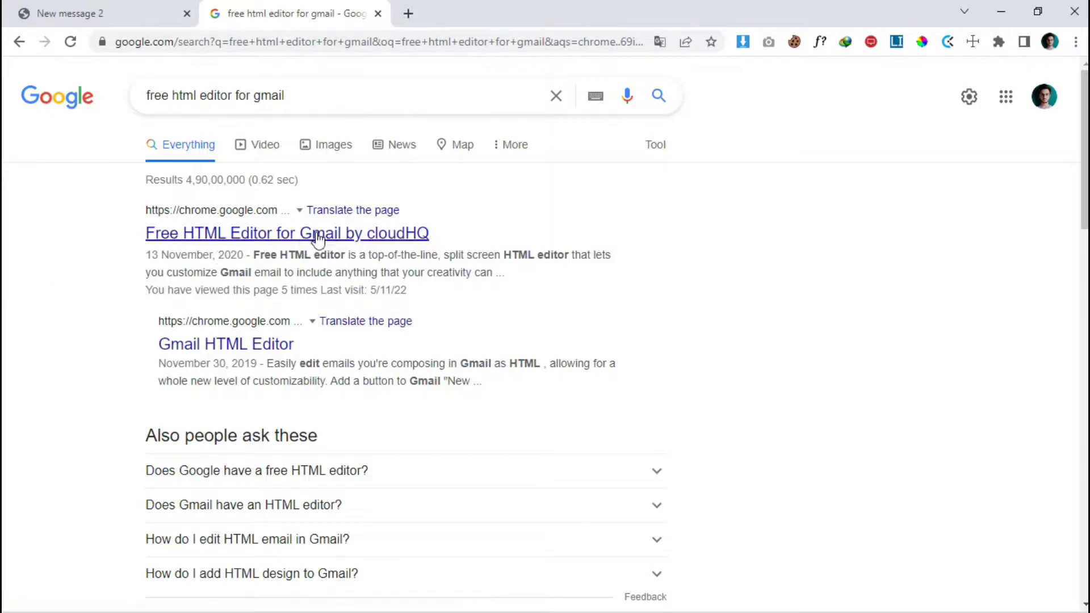
Install cloudHQ's Free HTML Editor for Gmail extension from its Chrome Web Store page
left_click(193, 236)
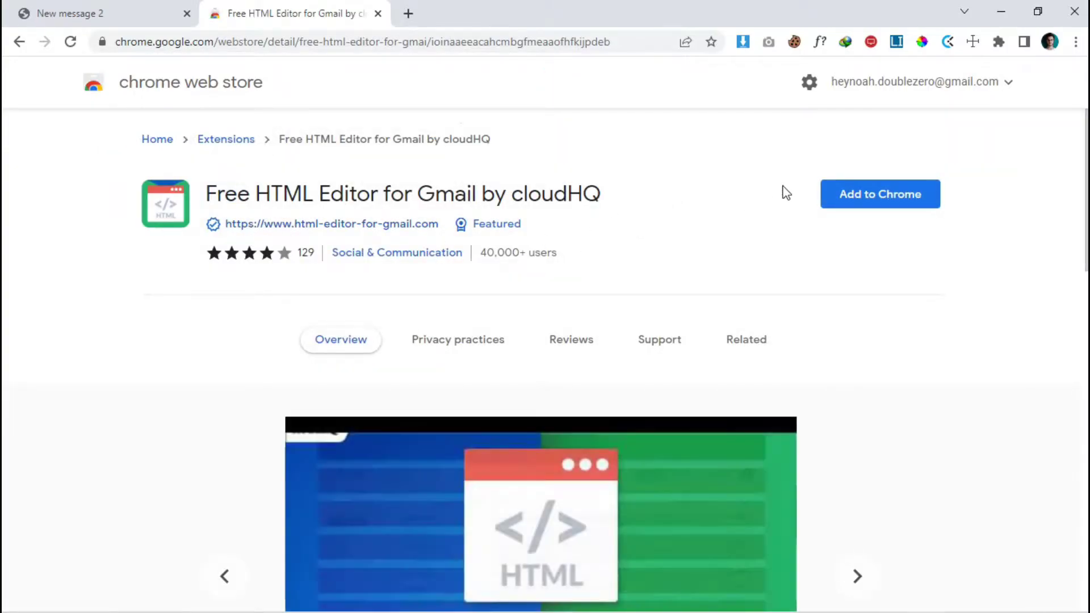
left_click(868, 210)
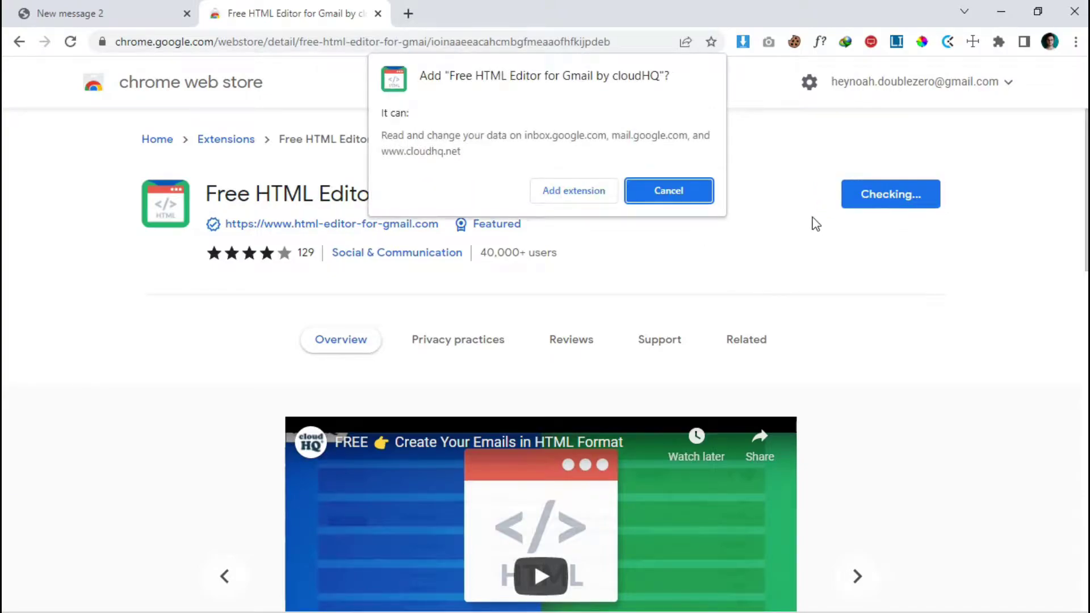
left_click(574, 193)
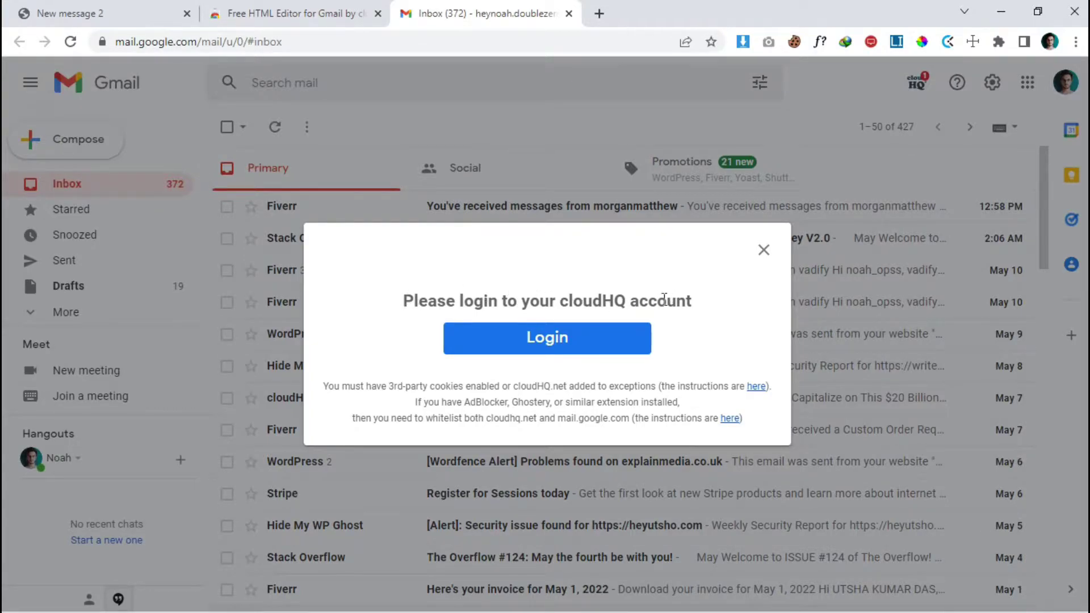
Log in to cloudHQ from the Gmail prompt and bring up Gmail's Quick settings panel
left_click(609, 338)
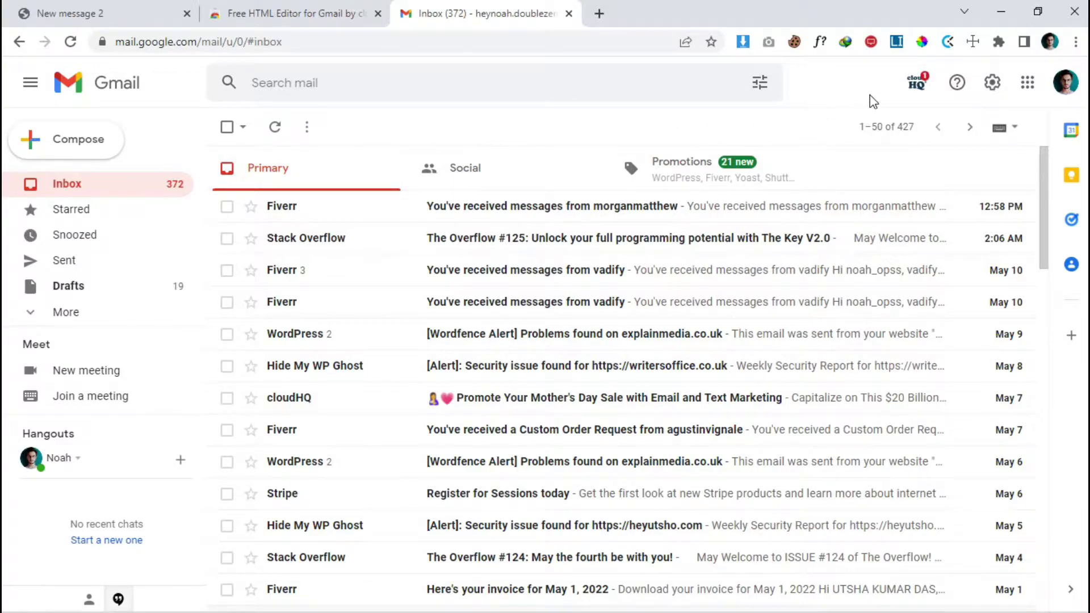
left_click(992, 91)
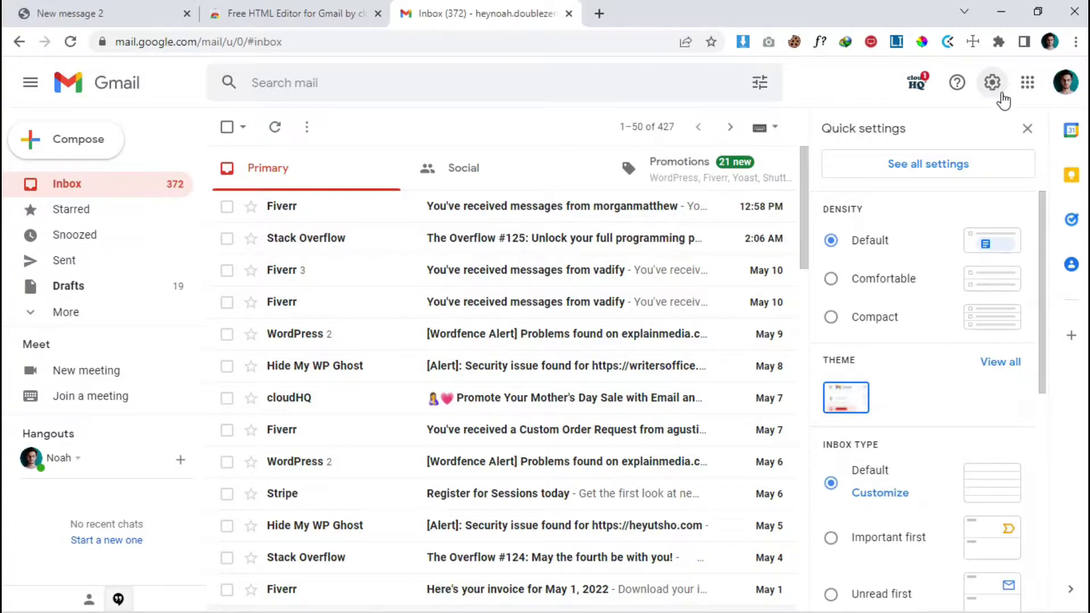
Set Templates to Enable under Gmail's Advanced settings and save the changes
left_click(906, 166)
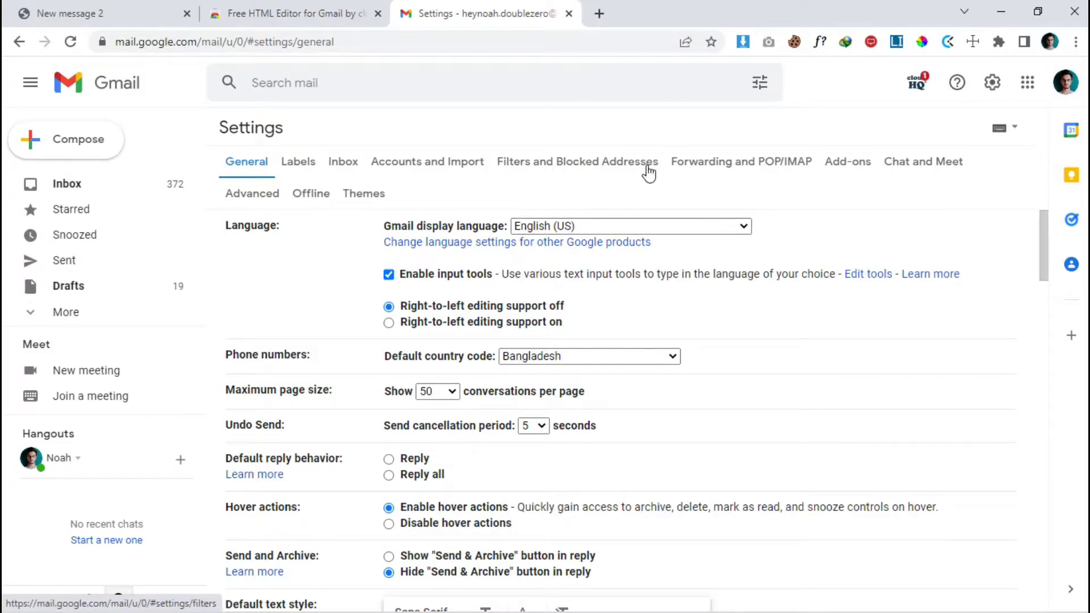
left_click(267, 195)
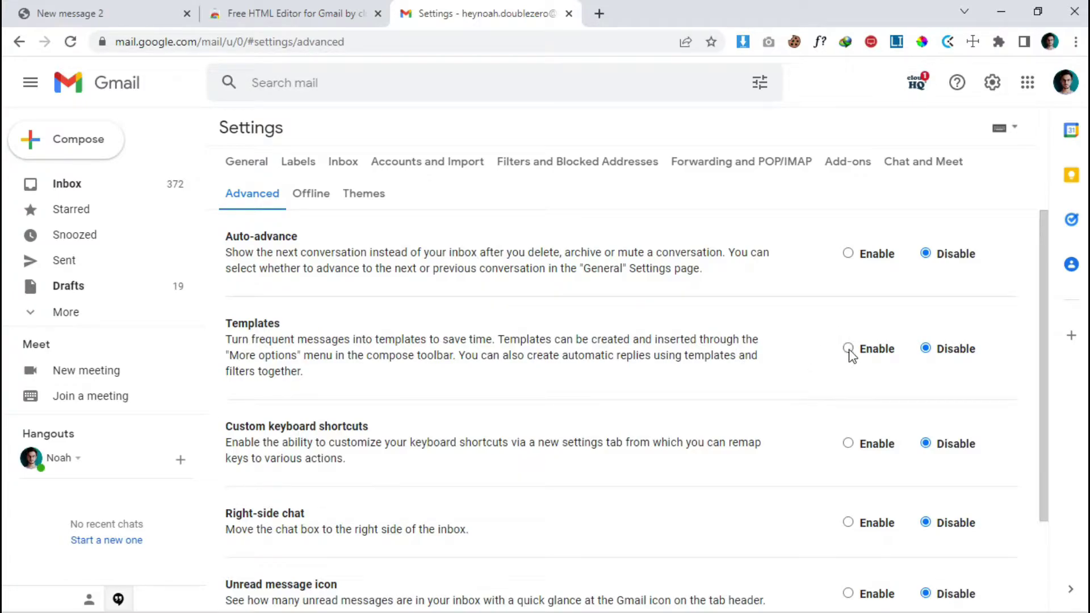
scroll(737, 348, "down", 3)
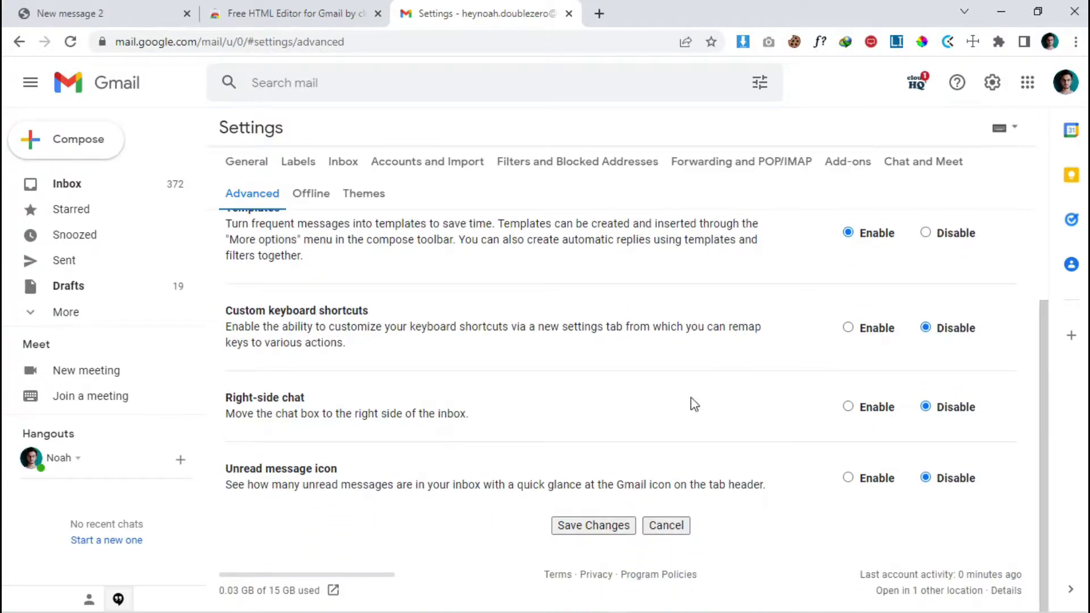
left_click(608, 529)
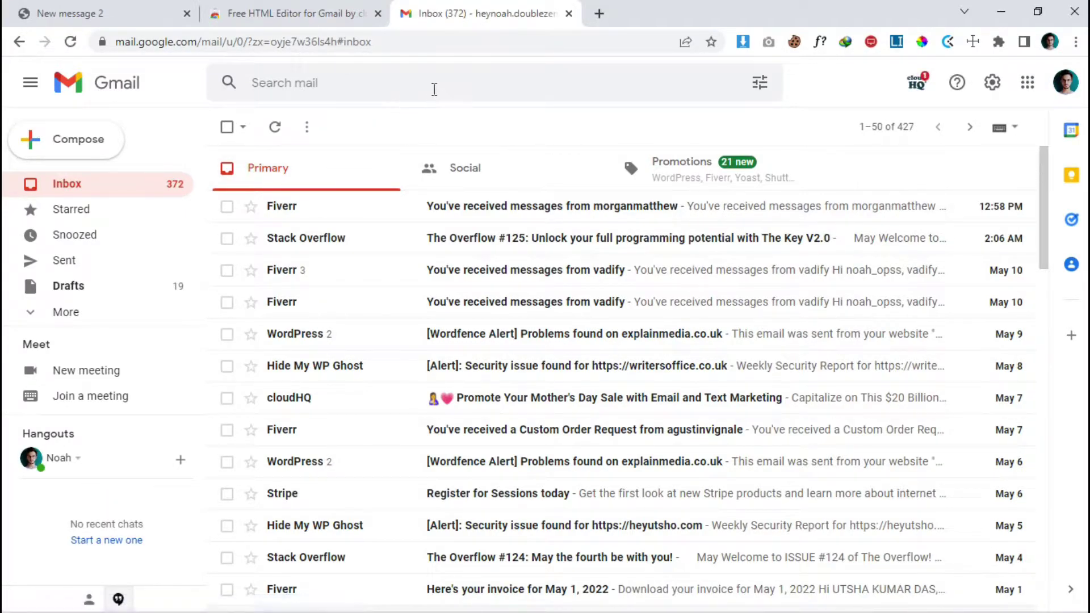
Start a new Gmail message in cloudHQ's HTML editor, then return to the Tech World template tab
left_click(98, 149)
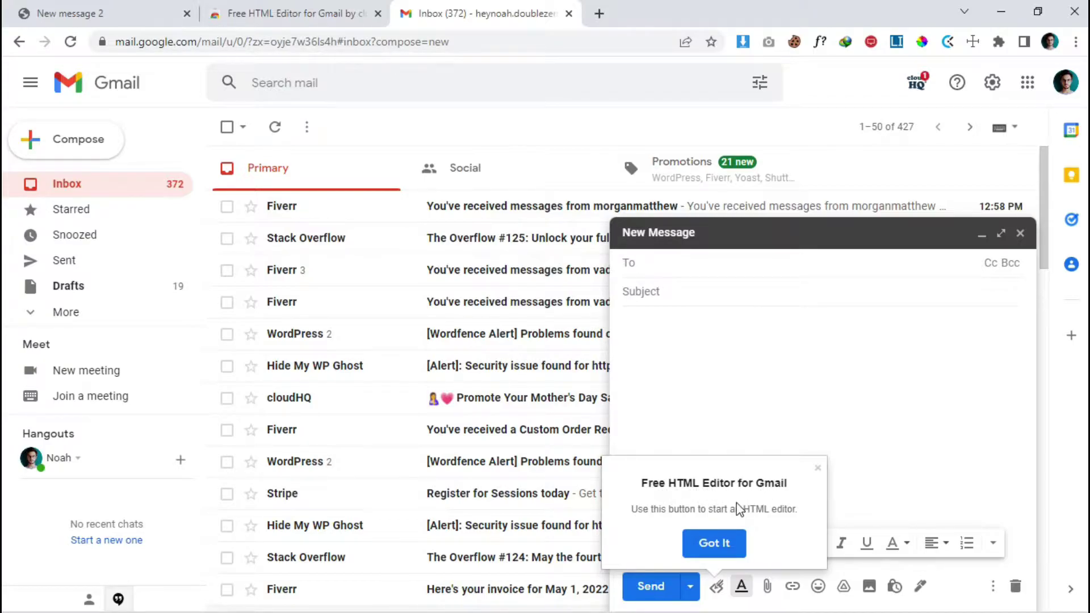
left_click(818, 468)
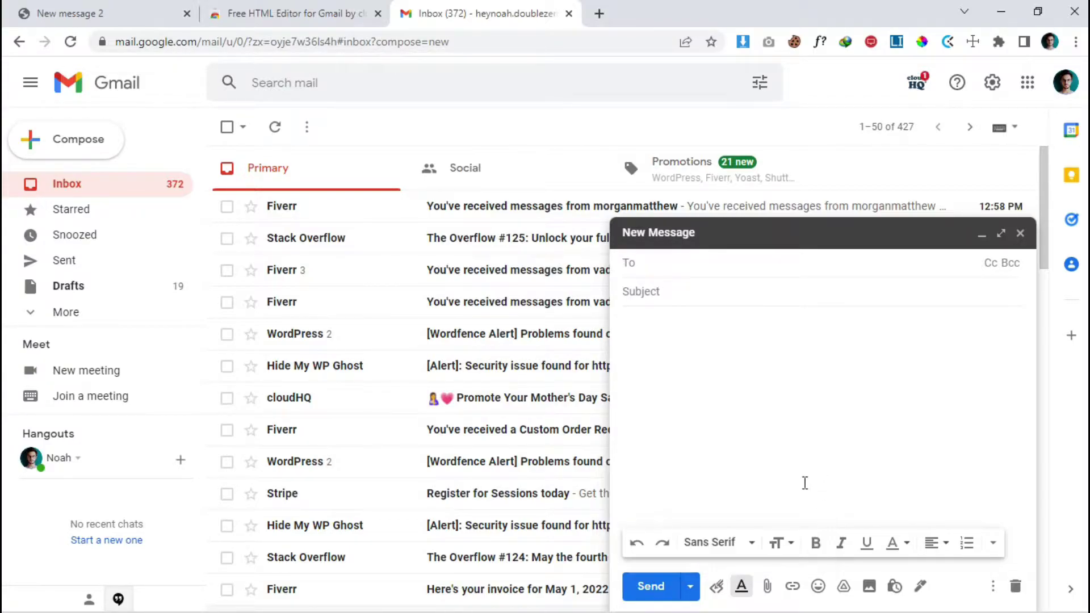
left_click(716, 588)
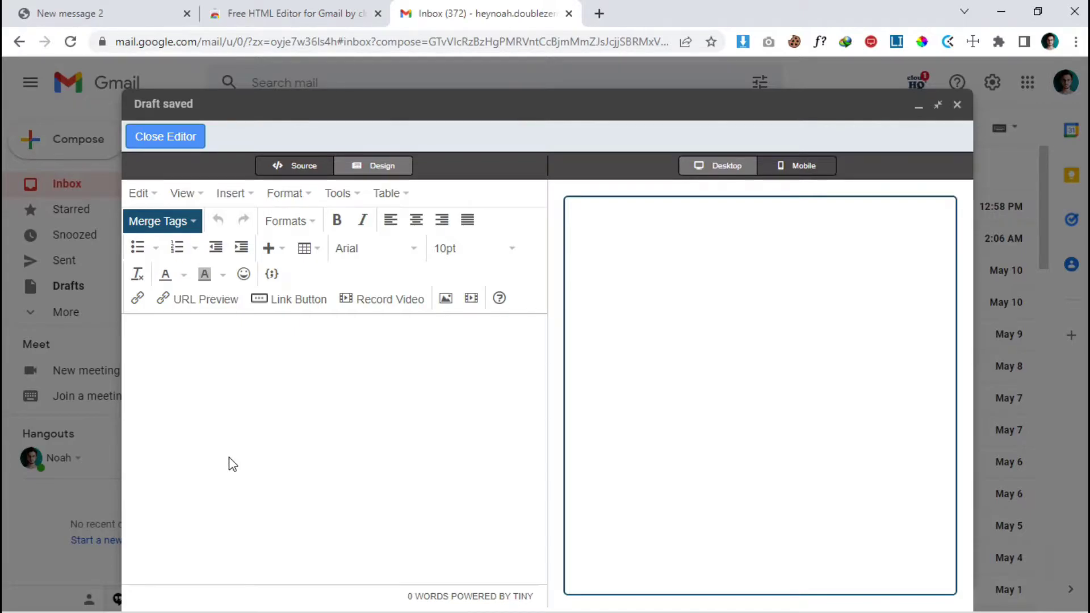
left_click(90, 13)
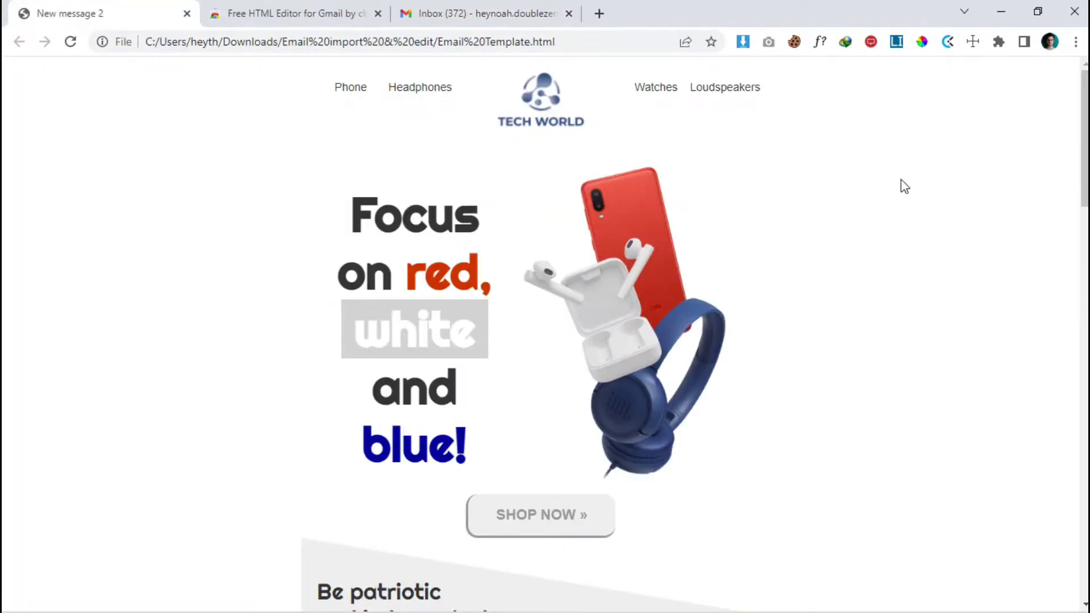
Copy the Tech World template's entire HTML page source
mouse_move(1084, 136)
left_mouse_down()
mouse_move(1084, 534)
mouse_move(1084, 139)
left_mouse_up()
right_click(248, 193)
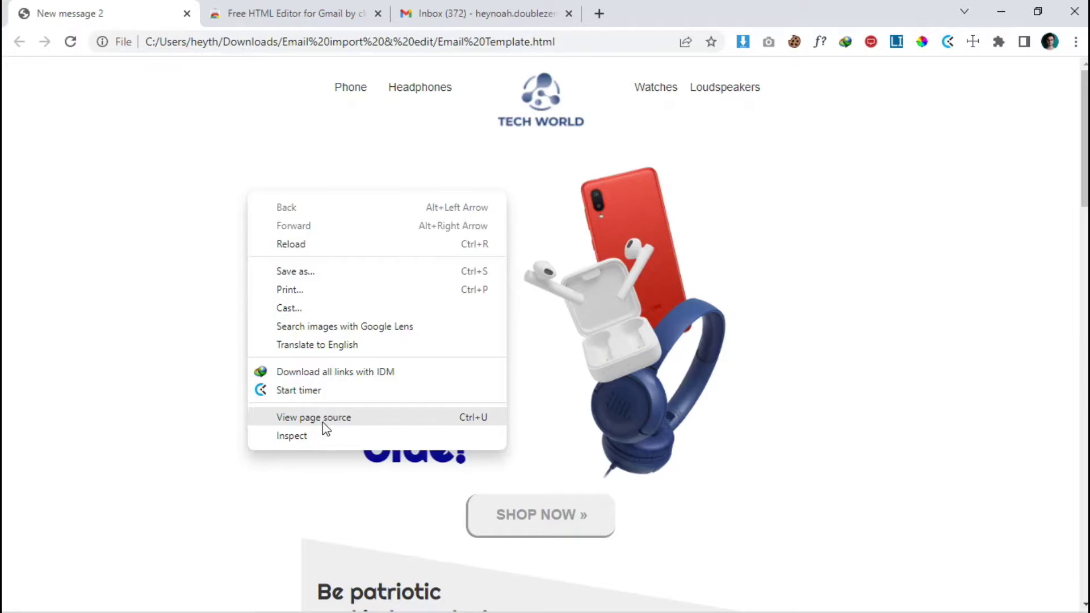
left_click(183, 334)
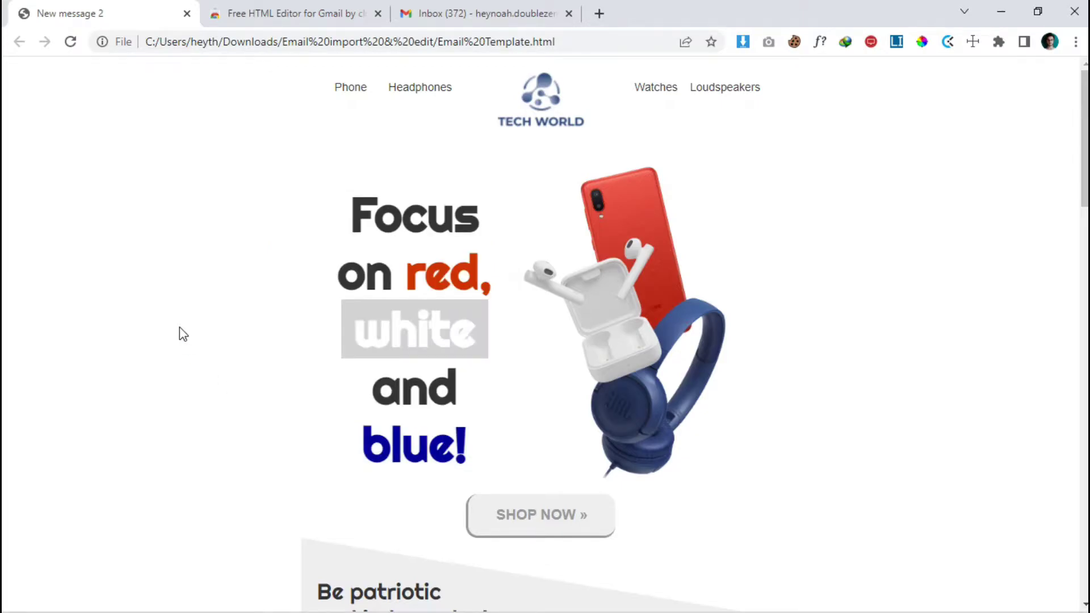
key("ctrl+u")
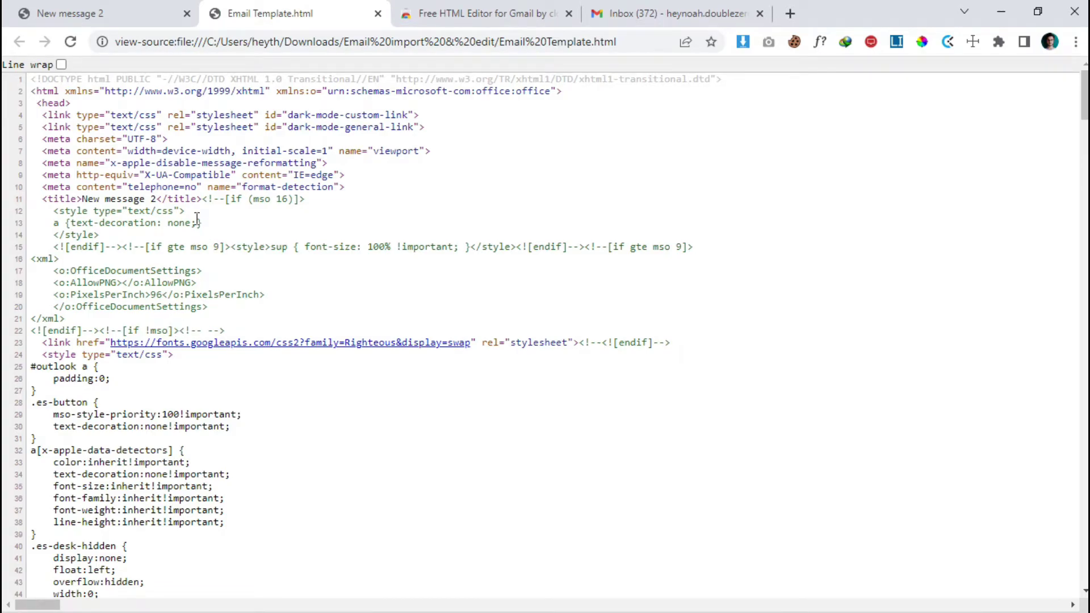
key("ctrl+a")
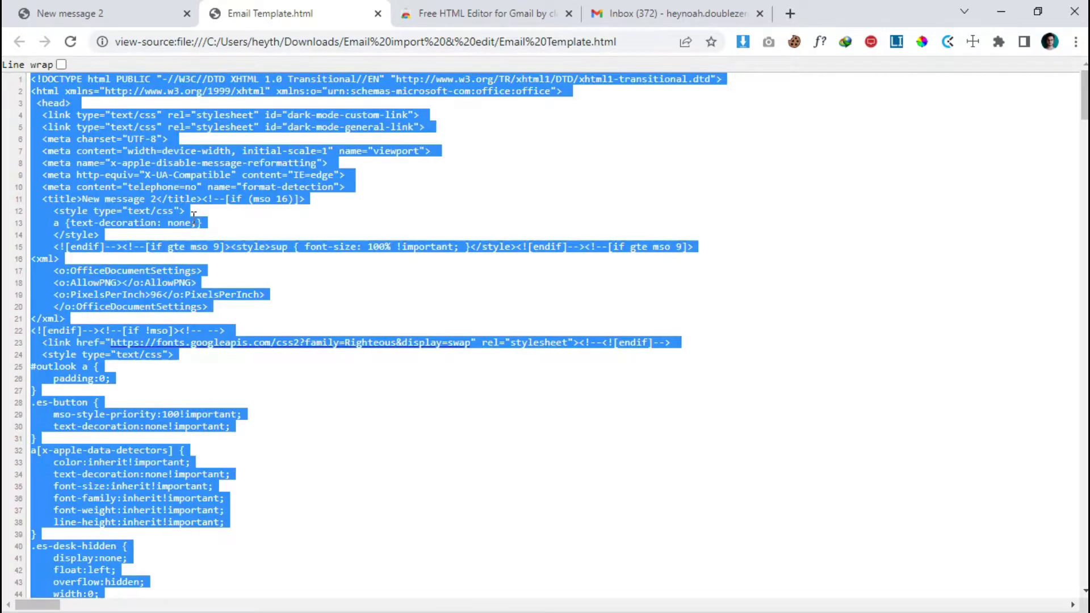
right_click(182, 159)
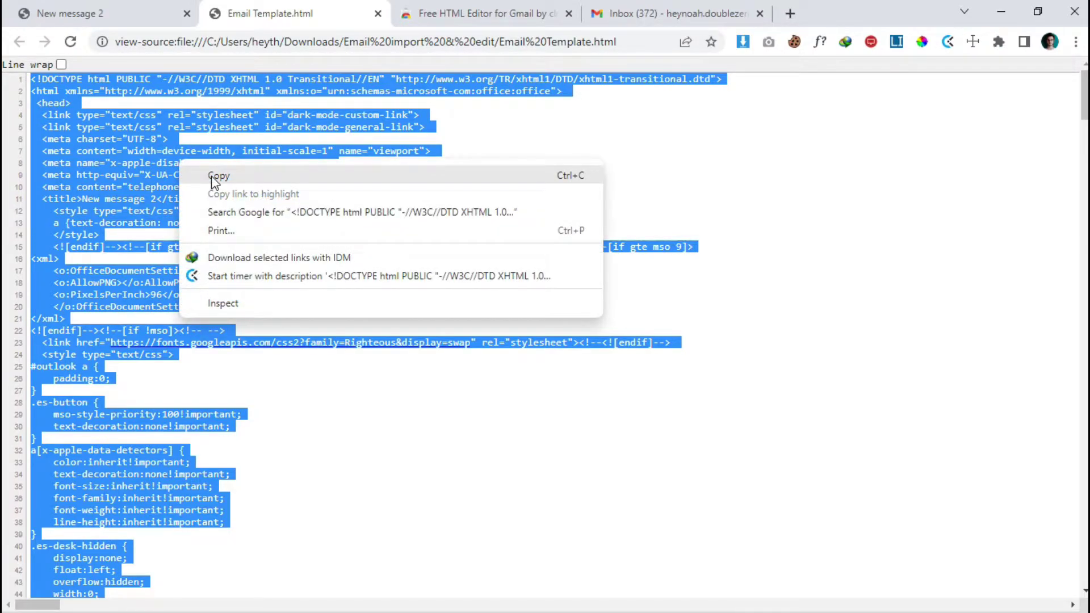
left_click(215, 177)
Close the extra Email Template.html tab, leaving the rendered Tech World template showing
left_click(152, 22)
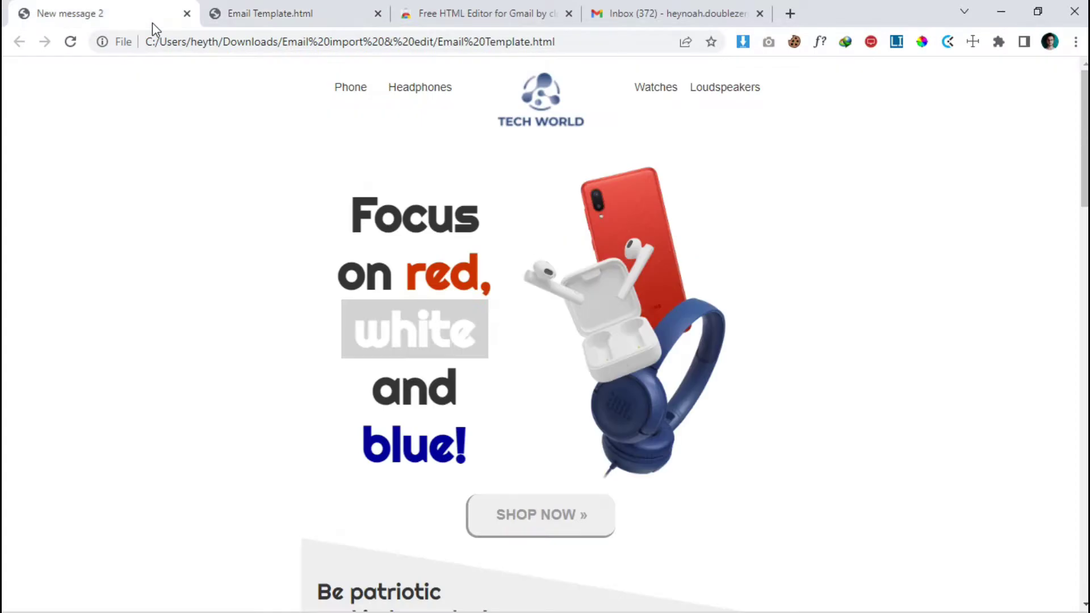
left_click(377, 13)
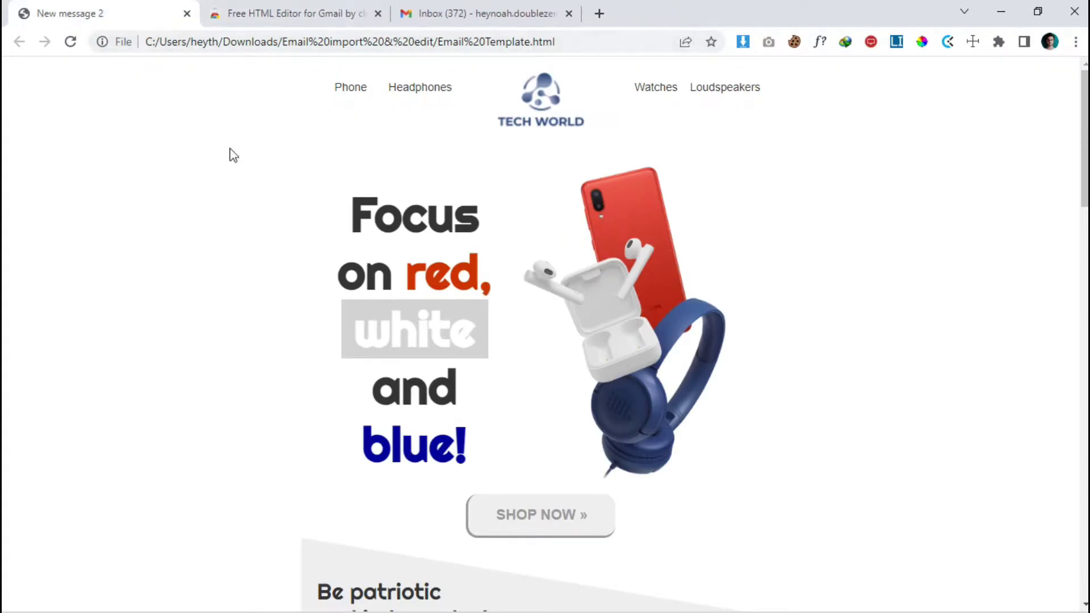
right_click(206, 206)
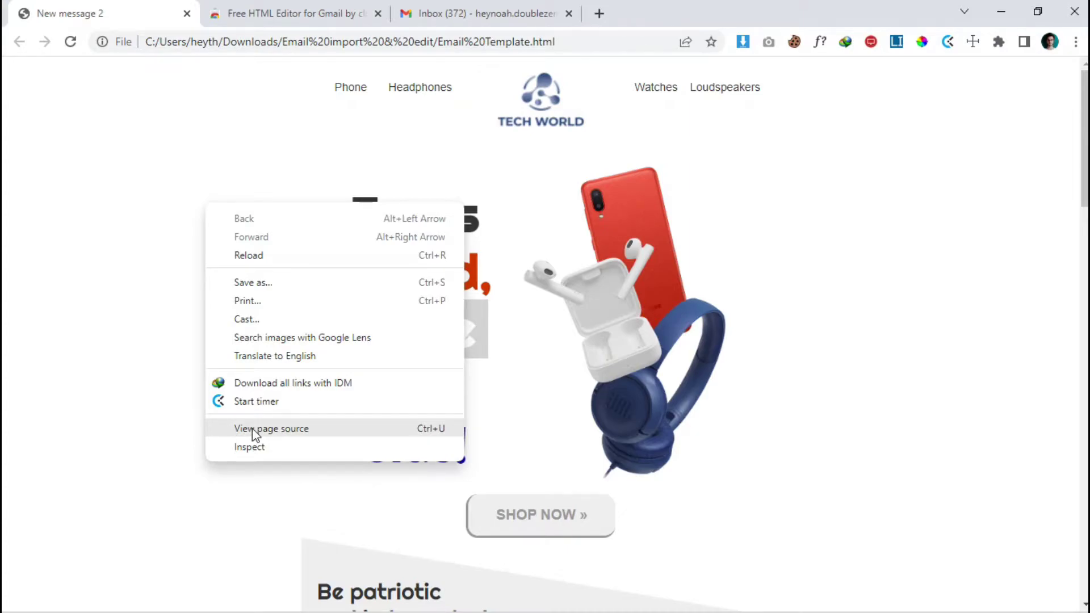
left_click(80, 313)
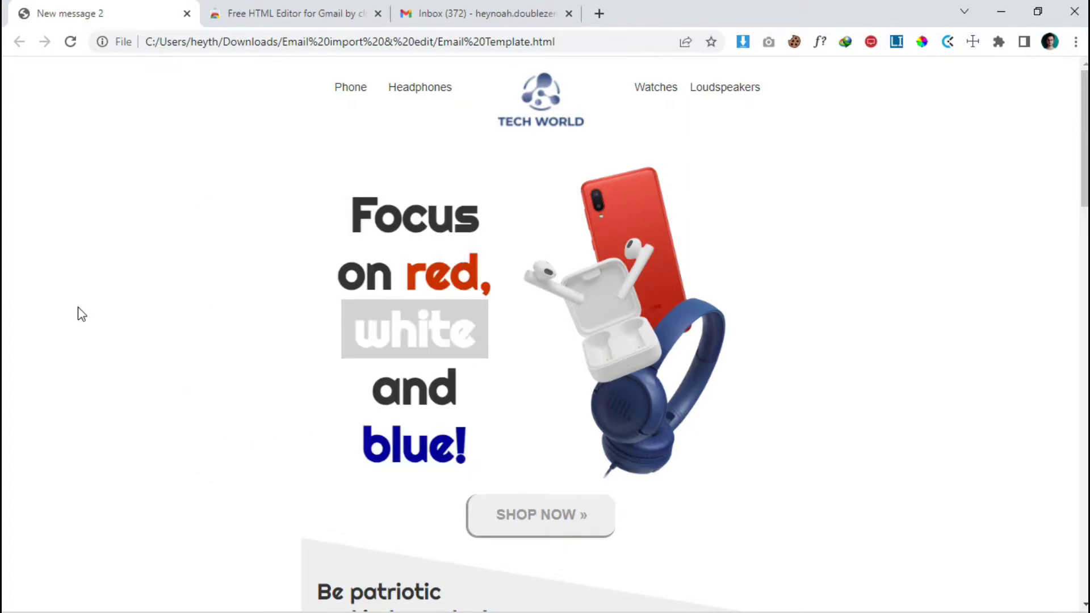
mouse_move(508, 610)
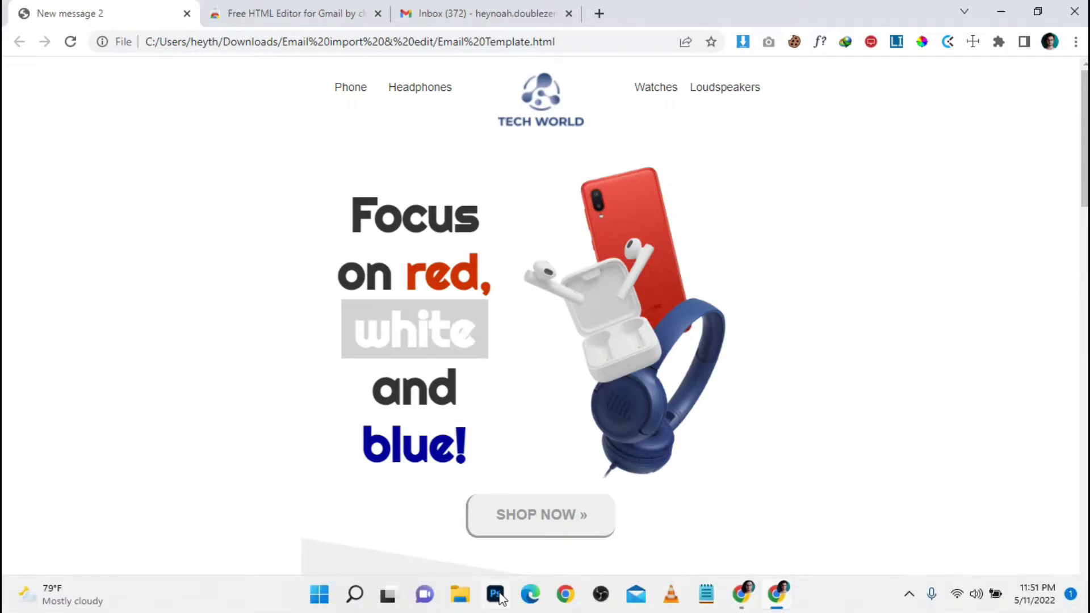
Open Downloads > Email import & edit in File Explorer, then check the top of the template page
left_click(462, 596)
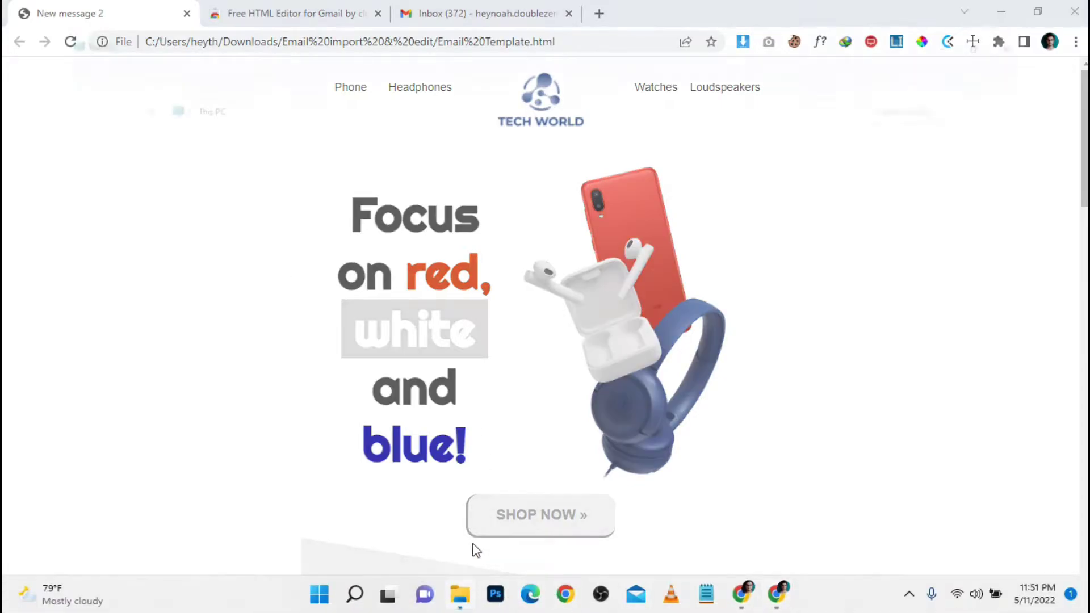
double_click(575, 165)
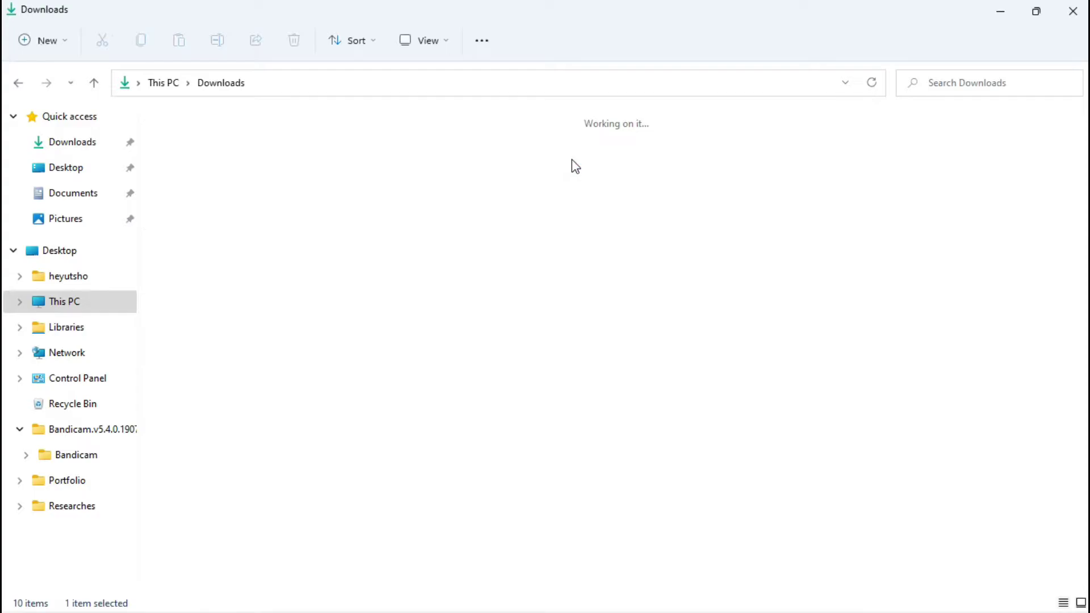
double_click(473, 320)
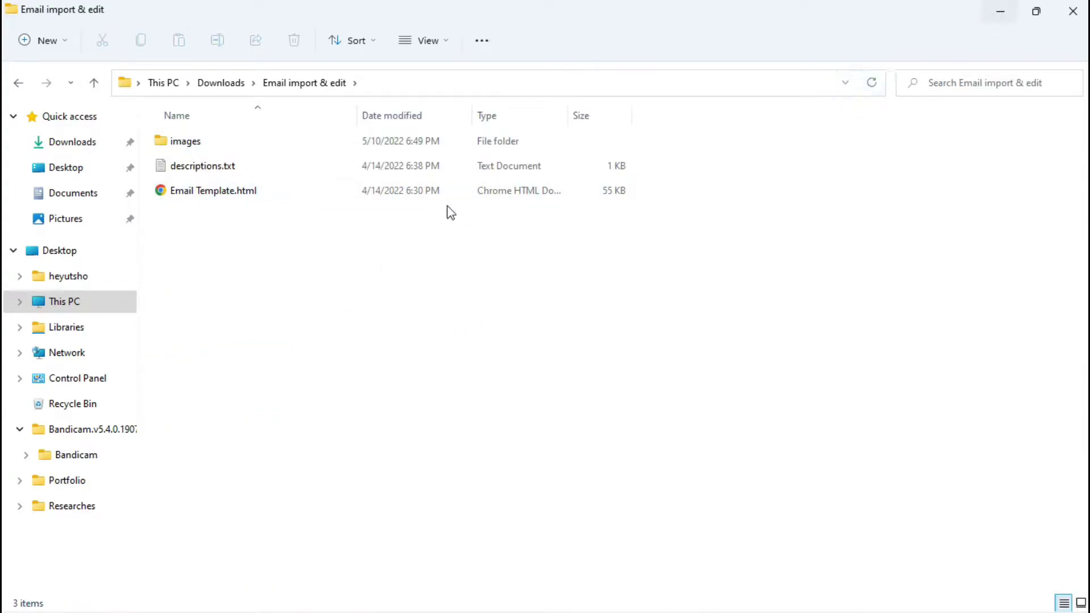
left_click(996, 16)
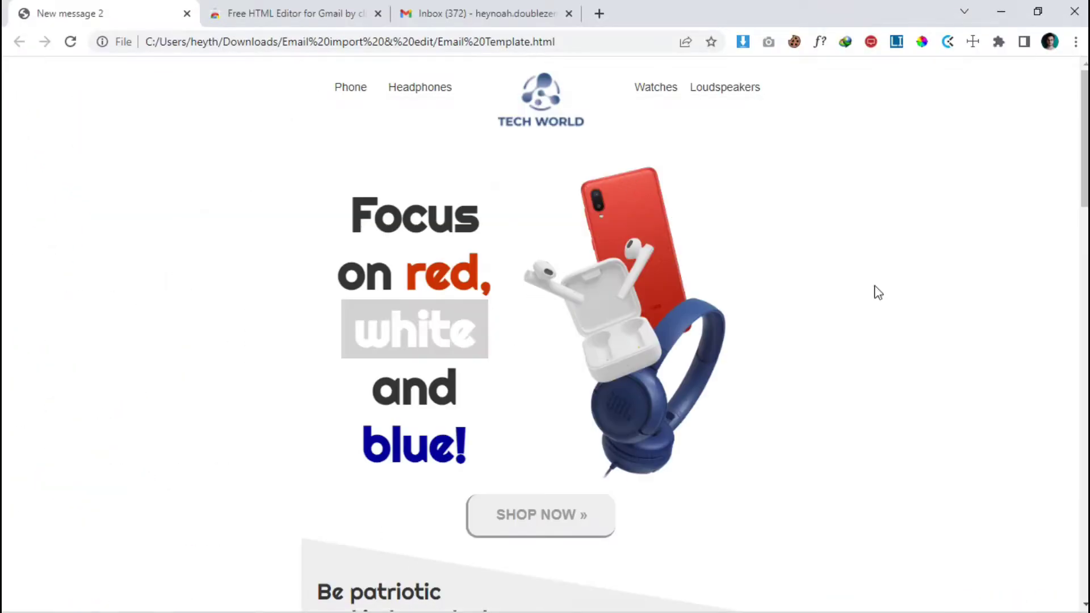
left_click_drag(1084, 136, 1084, 530)
key("Home")
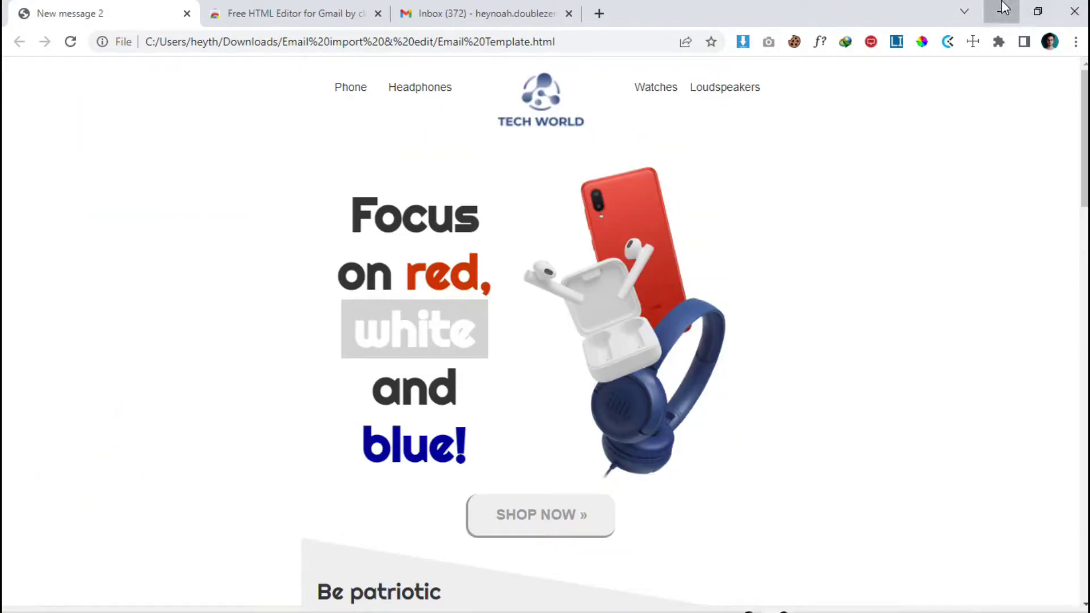
left_click(1001, 11)
Inspect the options for Email Template.html in the folder, then return to the browser
left_click(460, 593)
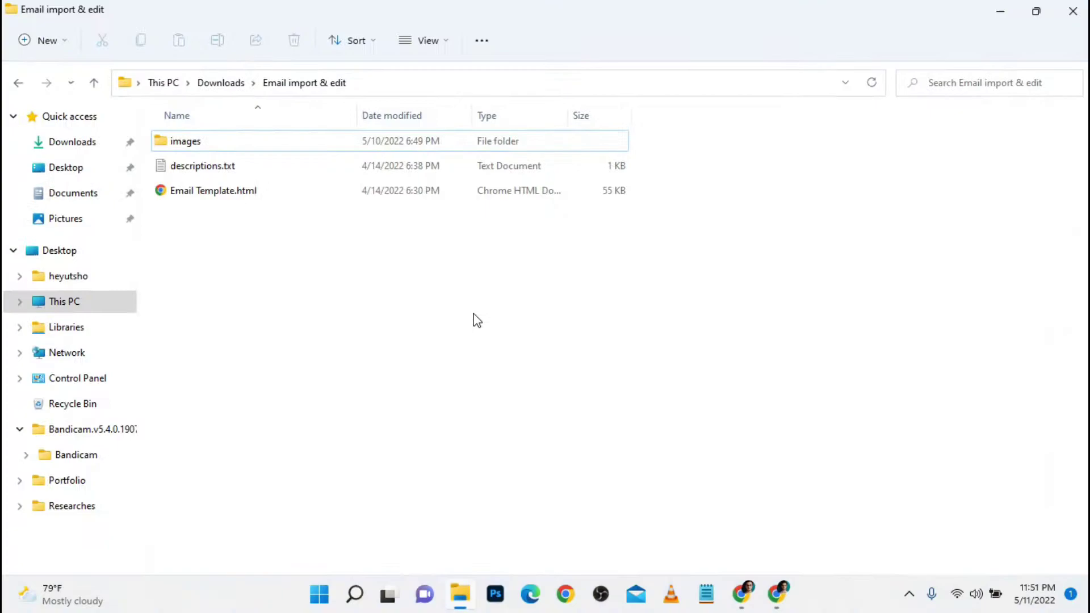
right_click(262, 198)
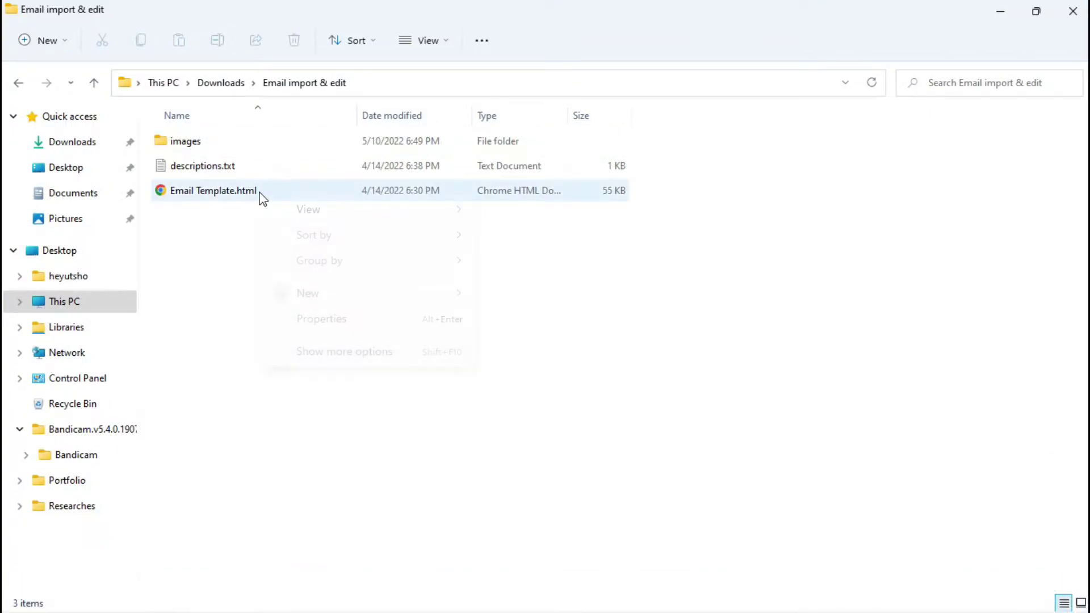
left_click(242, 199)
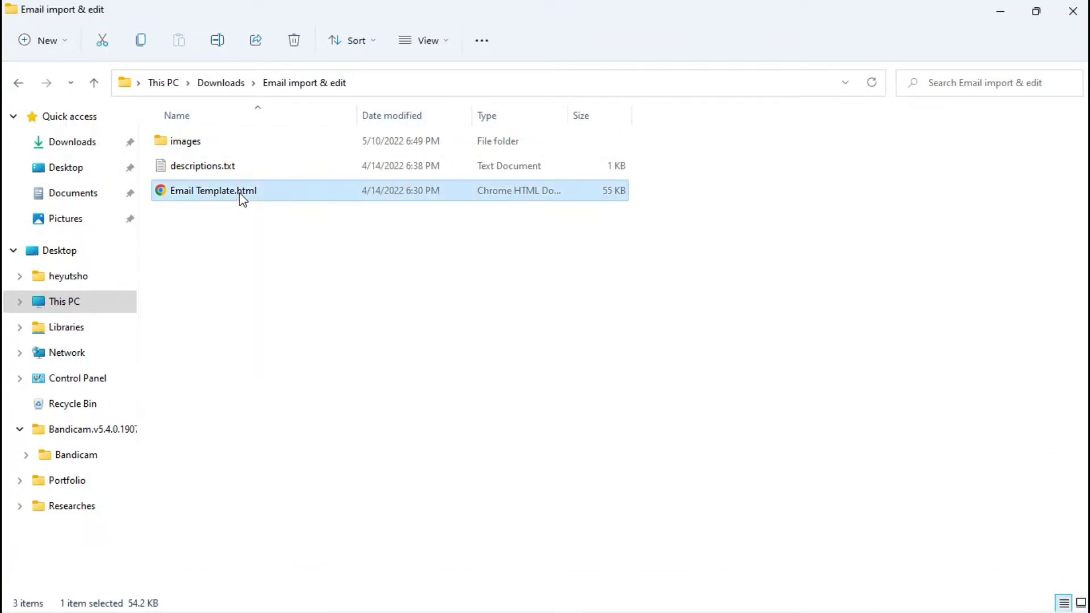
right_click(243, 200)
mouse_move(384, 274)
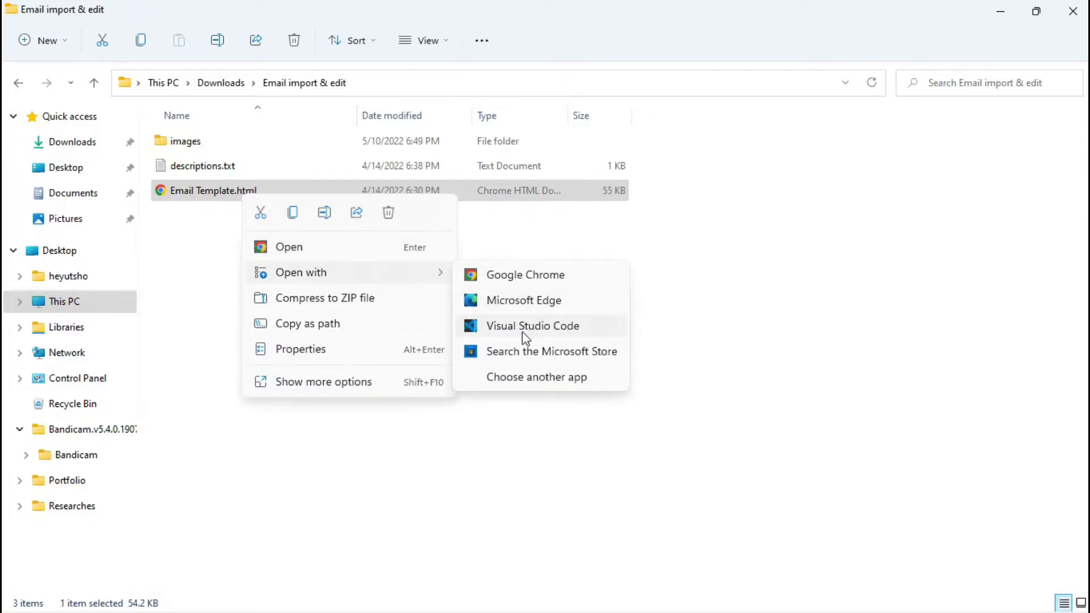
left_click(750, 268)
mouse_move(754, 569)
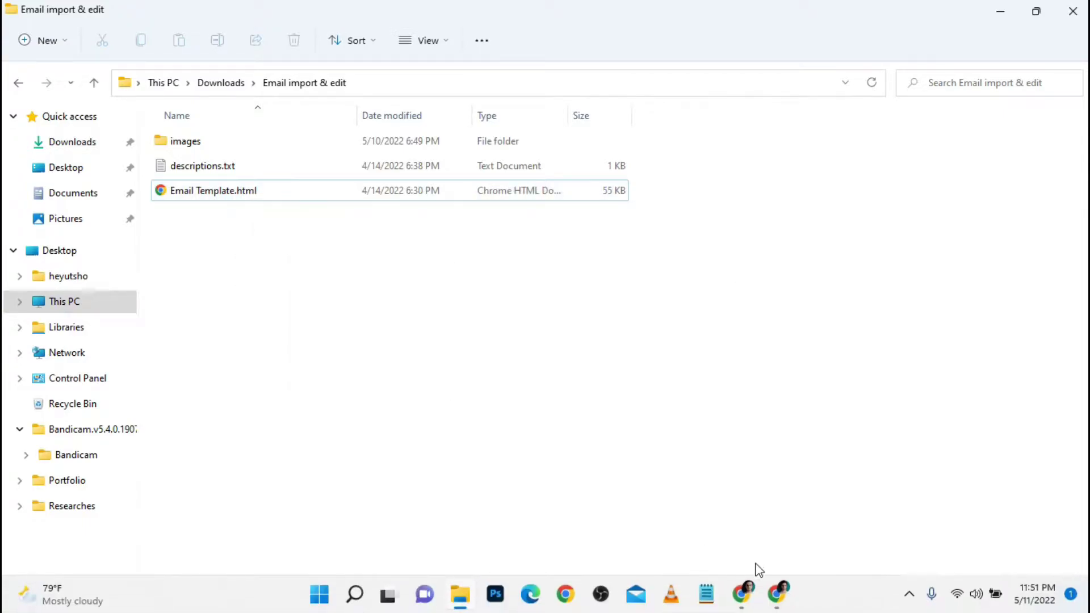
left_click(753, 597)
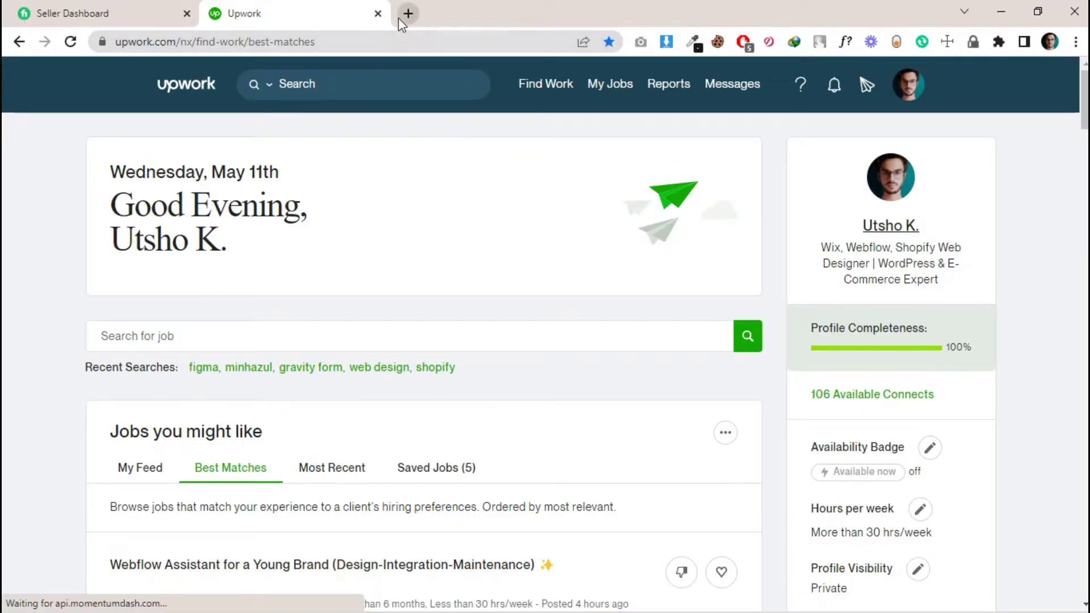
Search Google for 'vs code' in a new tab and follow the Visual Studio Code download link
left_click(1000, 11)
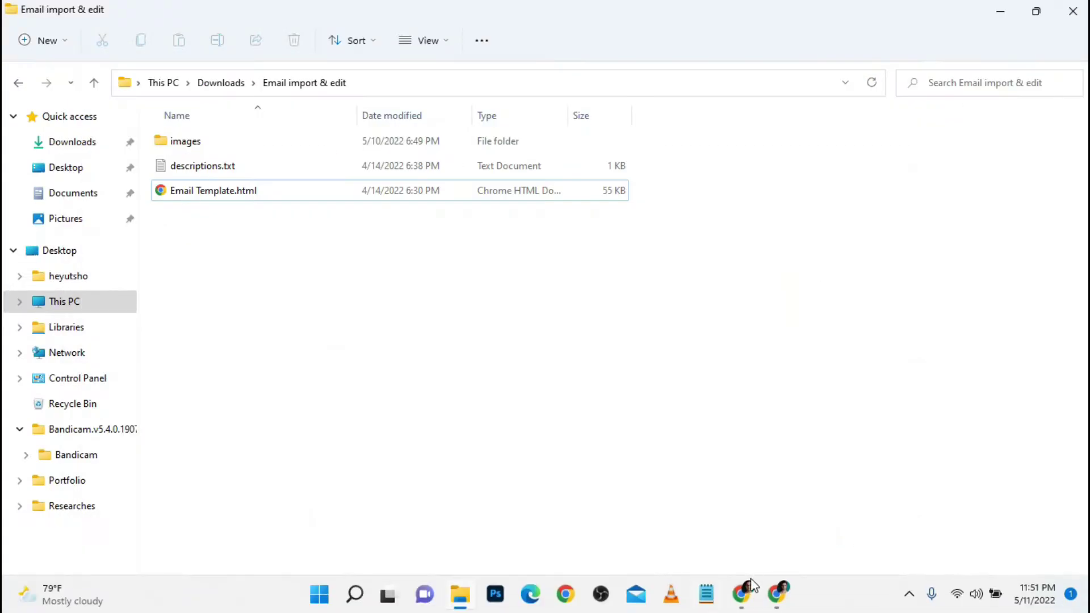
left_click(777, 593)
left_click(596, 13)
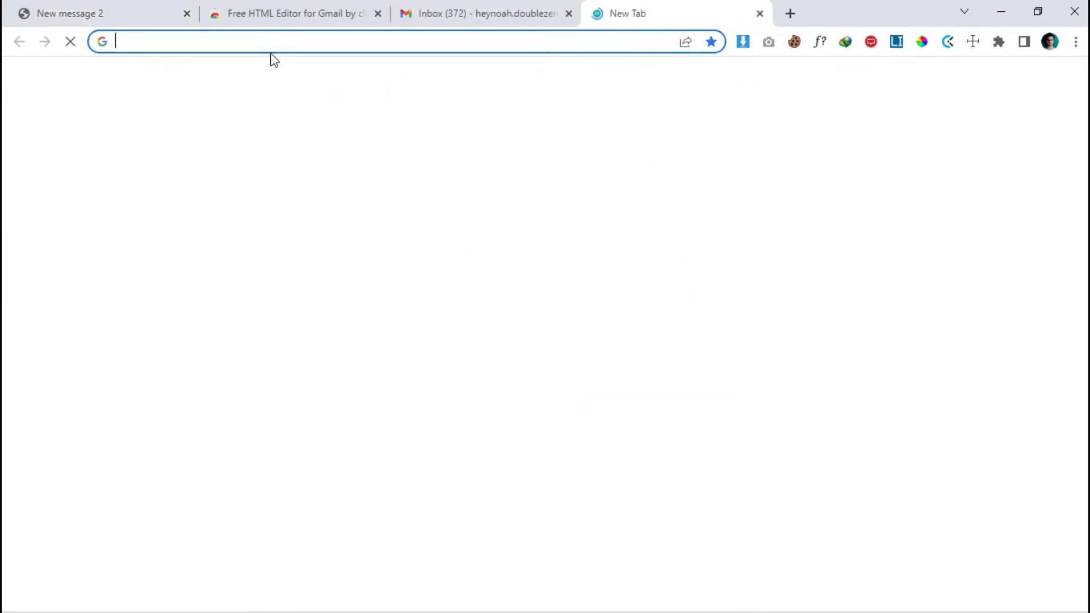
left_click(275, 39)
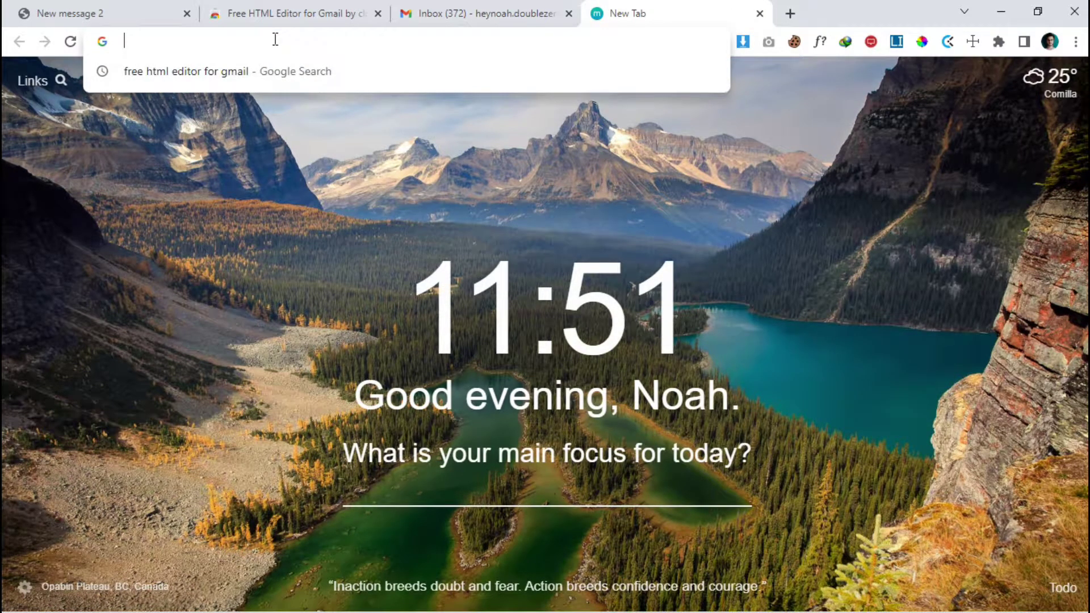
type("vs code")
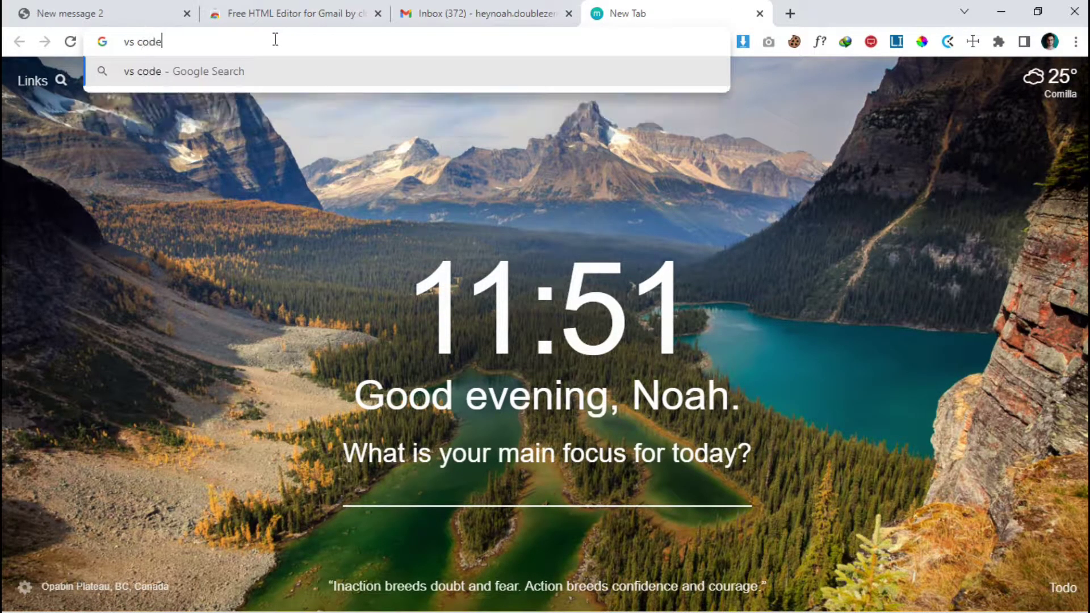
key("Return")
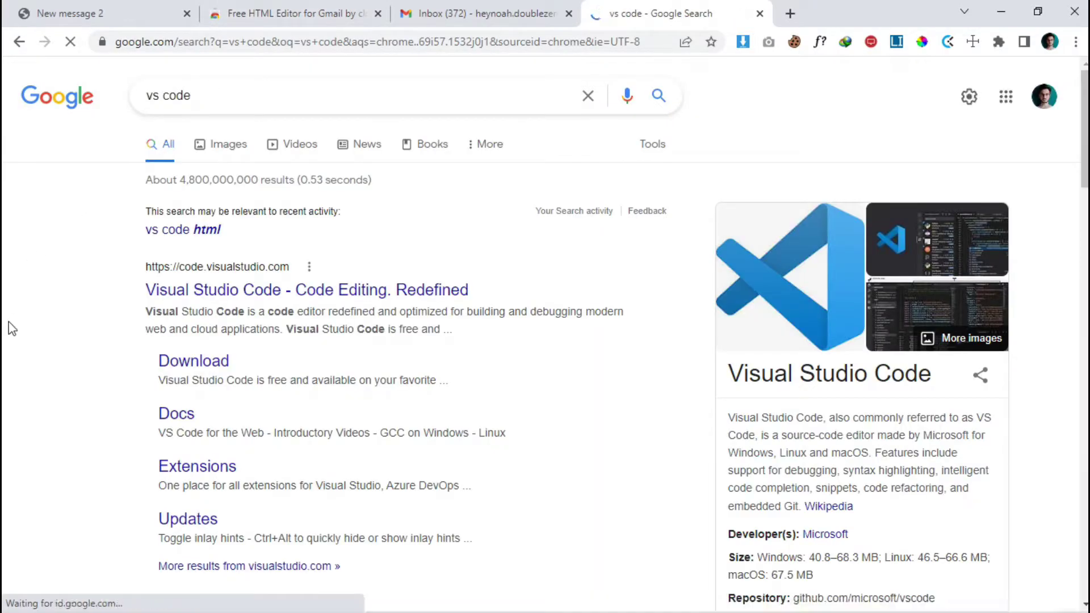
scroll(11, 328, "down", 1)
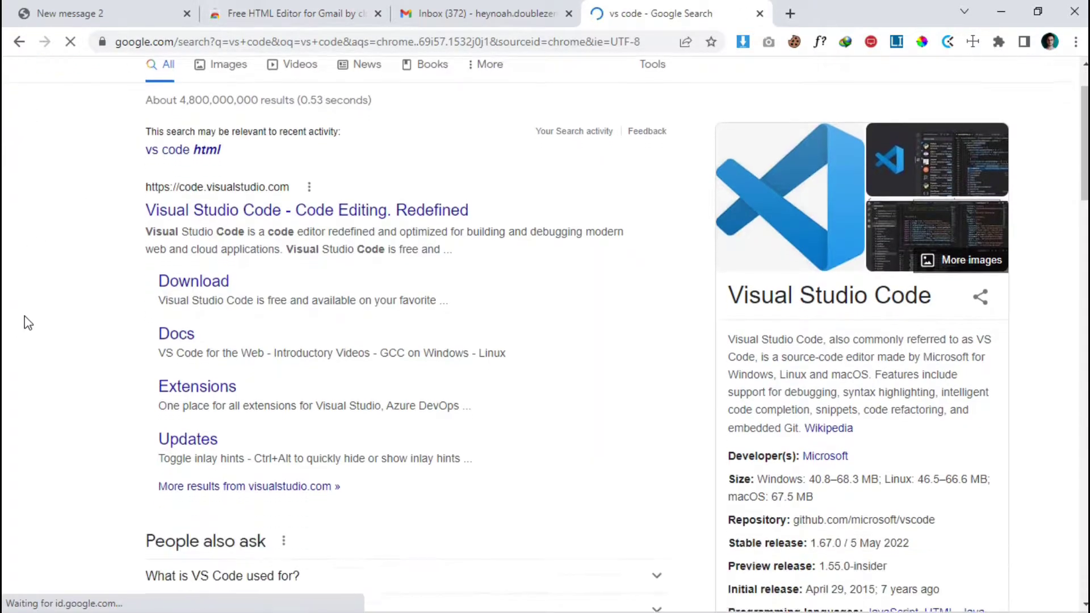
left_click(179, 287)
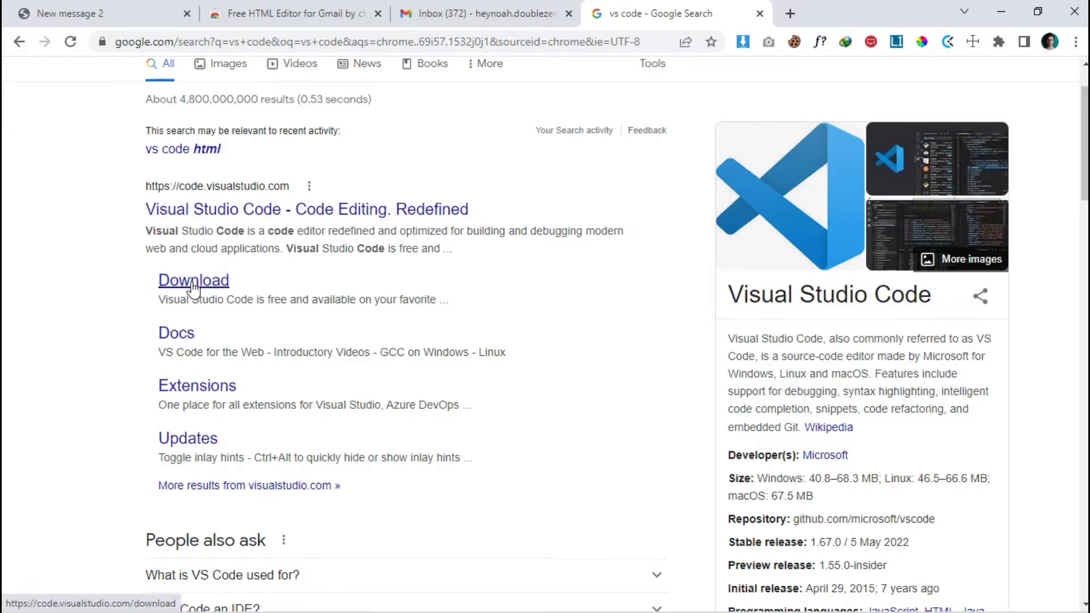
Open Email Template.html from the Email import & edit folder in Visual Studio Code
left_click(760, 13)
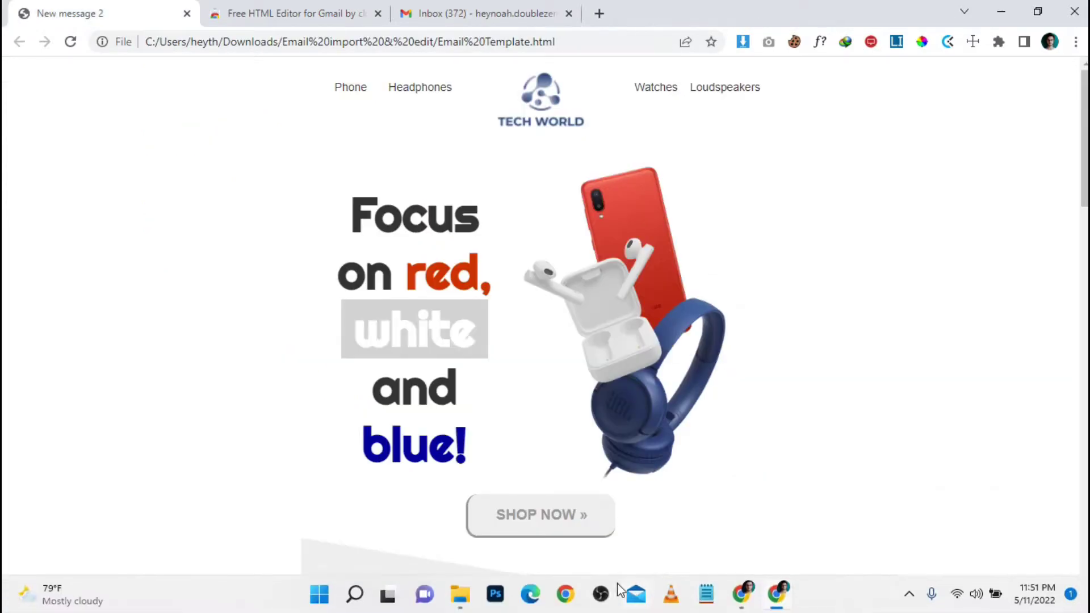
left_click(474, 600)
left_click(304, 195)
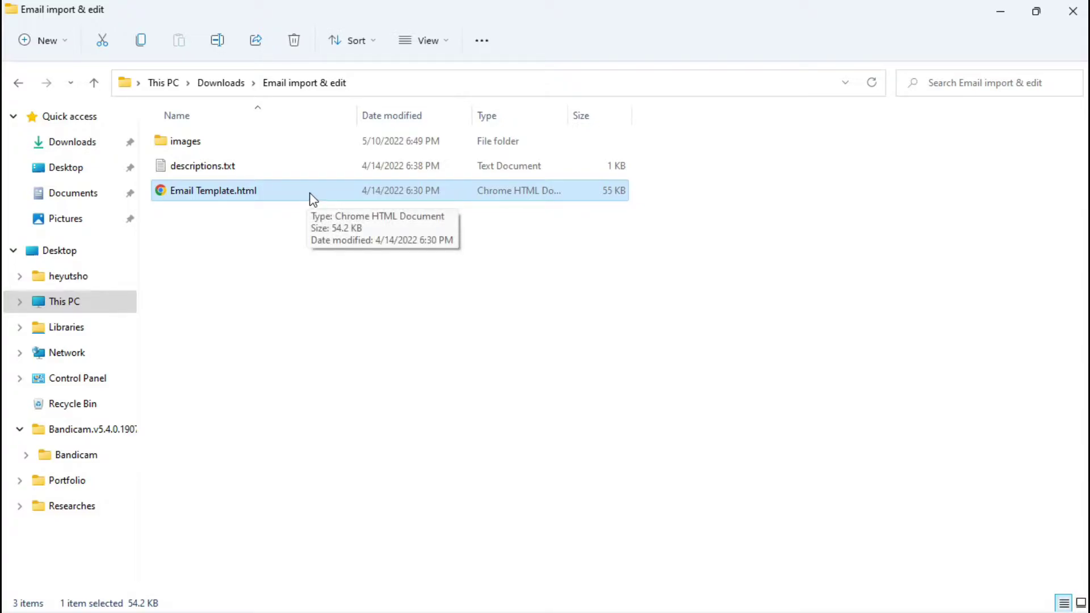
right_click(311, 198)
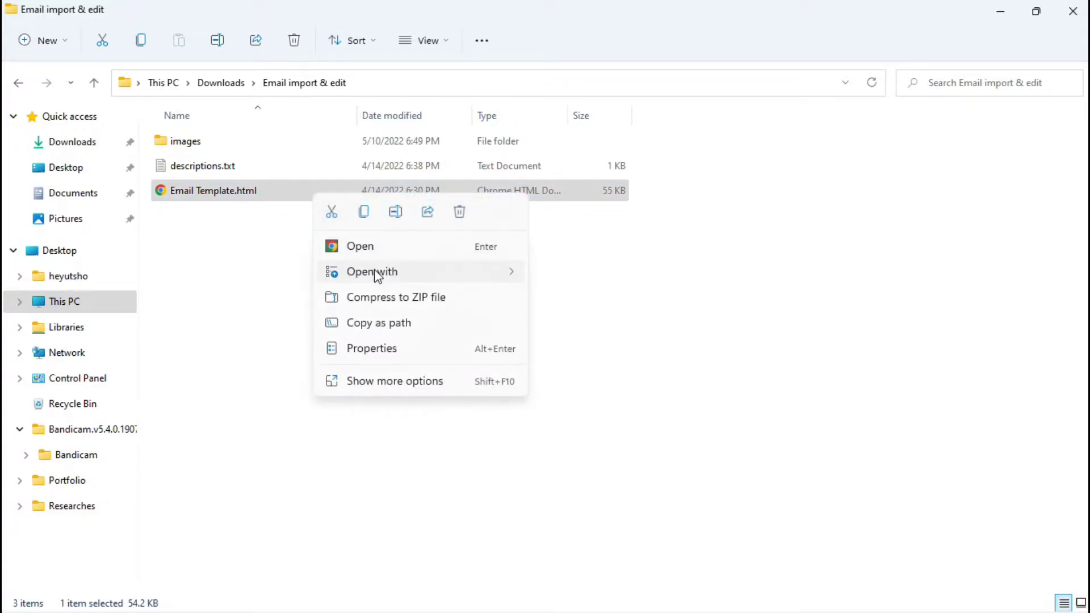
mouse_move(377, 274)
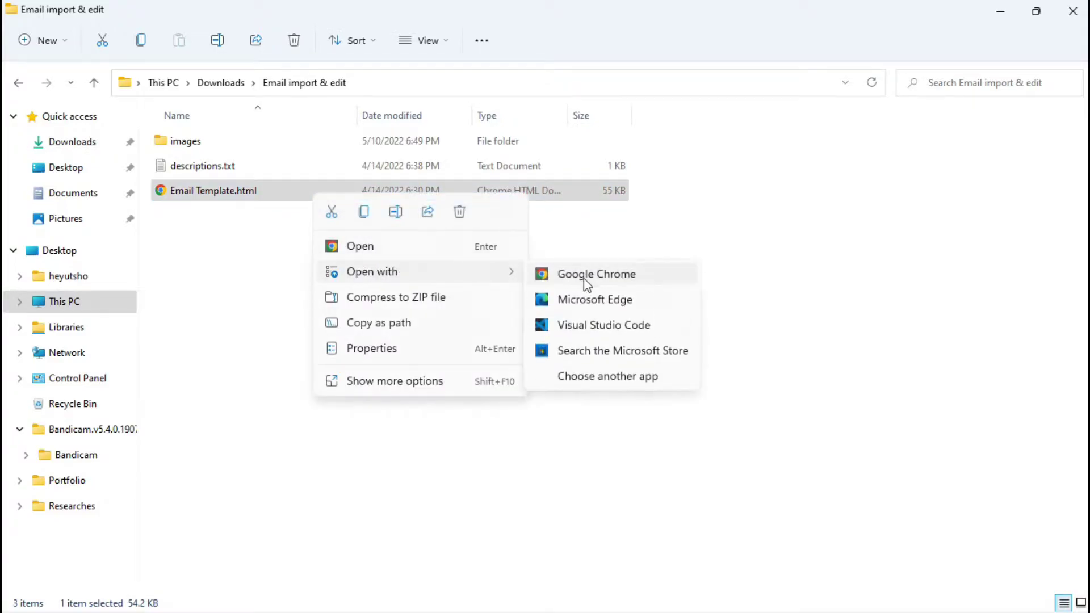
left_click(580, 328)
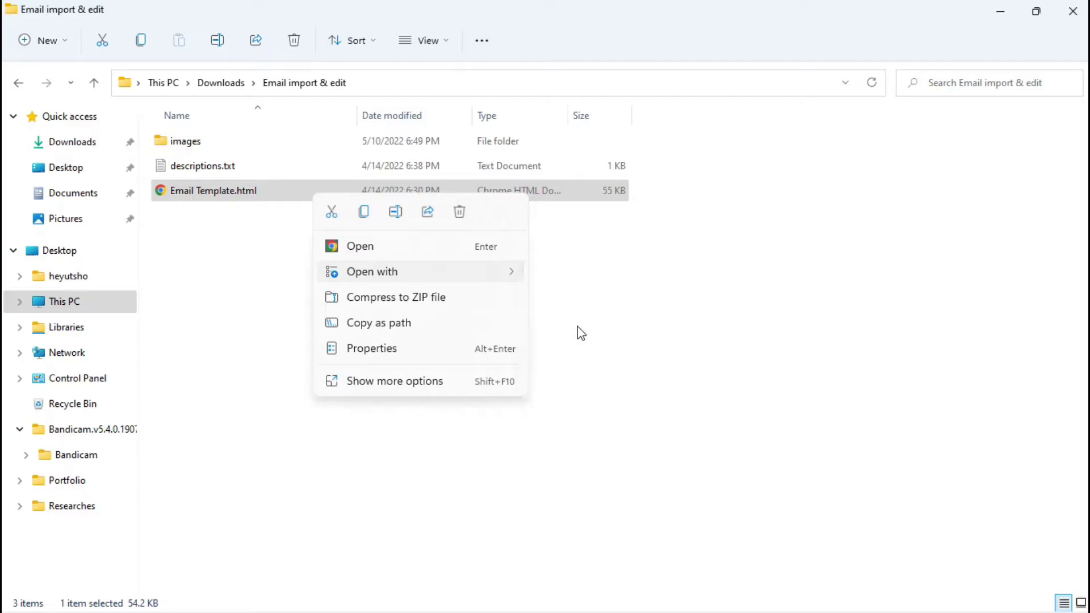
key("Return")
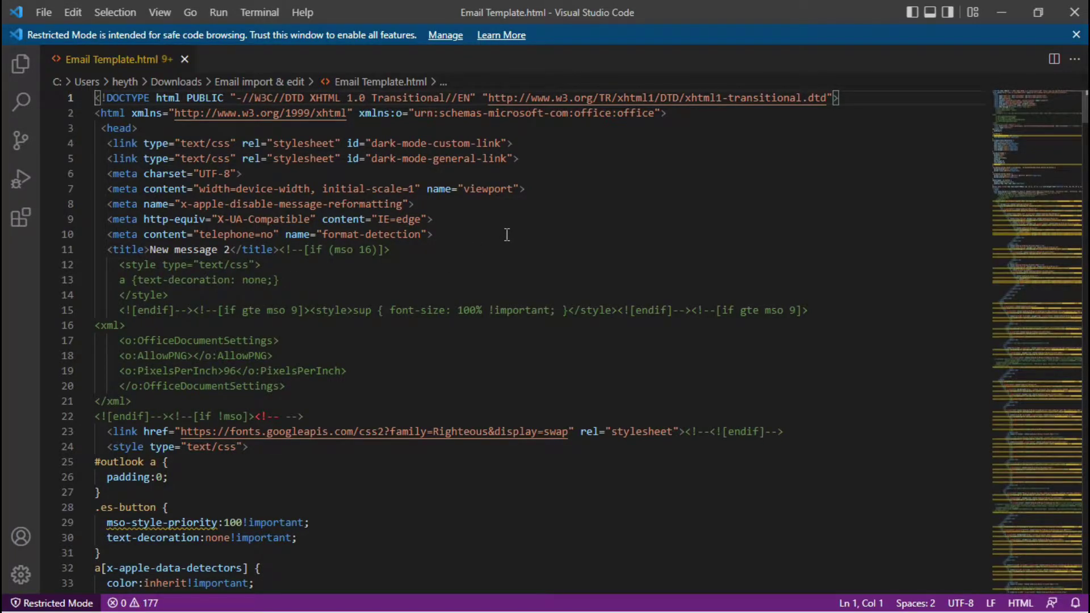
Select all of the Email Template.html source in VS Code and copy it
mouse_move(1085, 108)
left_mouse_down()
mouse_move(1084, 581)
mouse_move(1084, 108)
left_mouse_up()
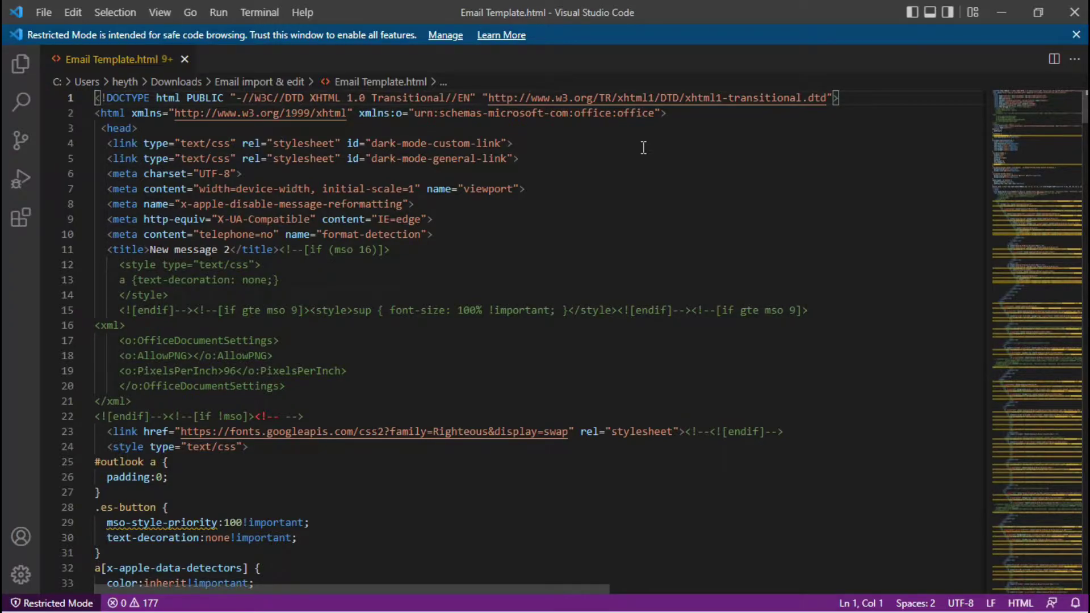
key("ctrl+a")
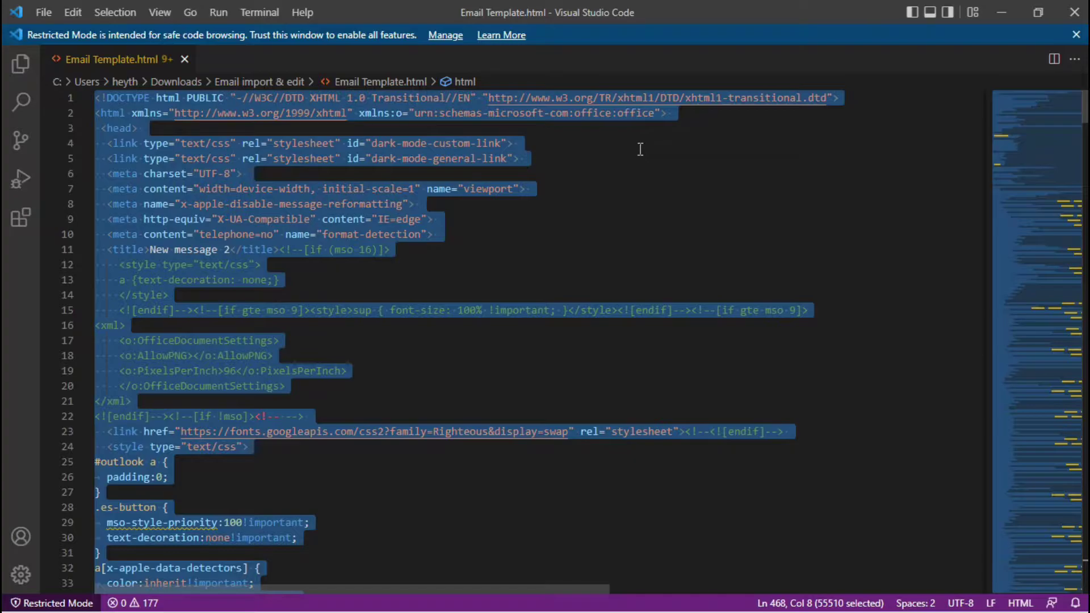
right_click(363, 159)
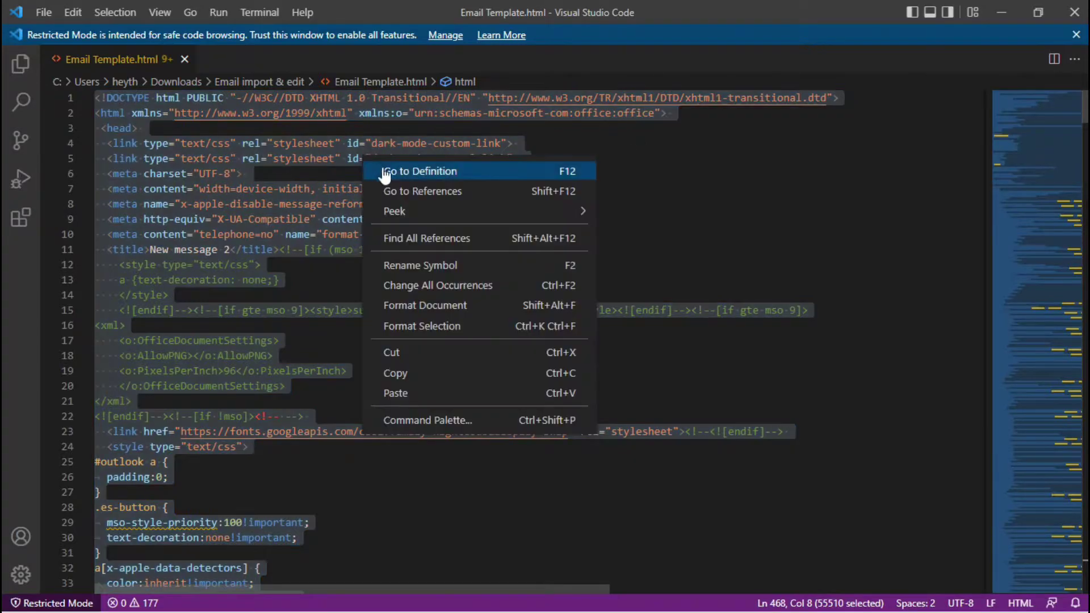
left_click(396, 376)
Deselect the code and close VS Code and the File Explorer window
left_click(693, 233)
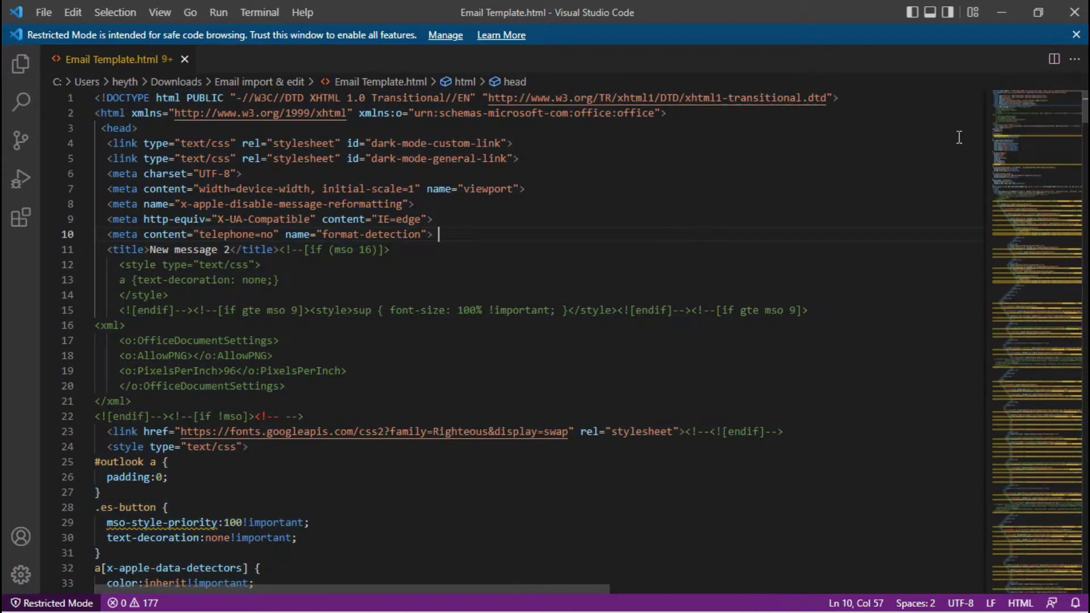
left_click(1074, 12)
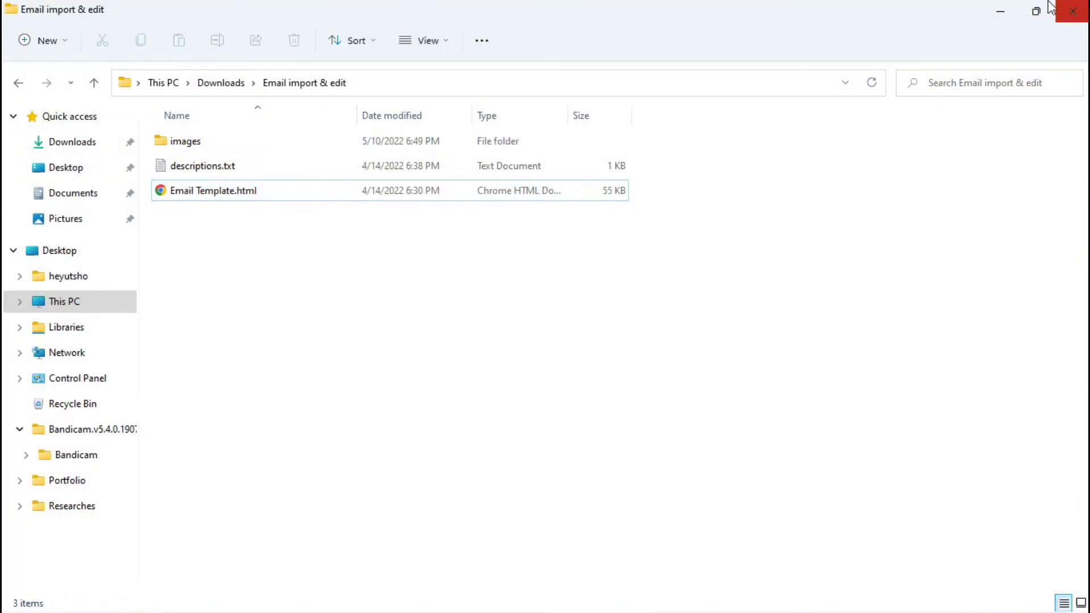
left_click(1073, 11)
Paste the copied Tech World HTML into the Gmail message's Source view
left_click(437, 13)
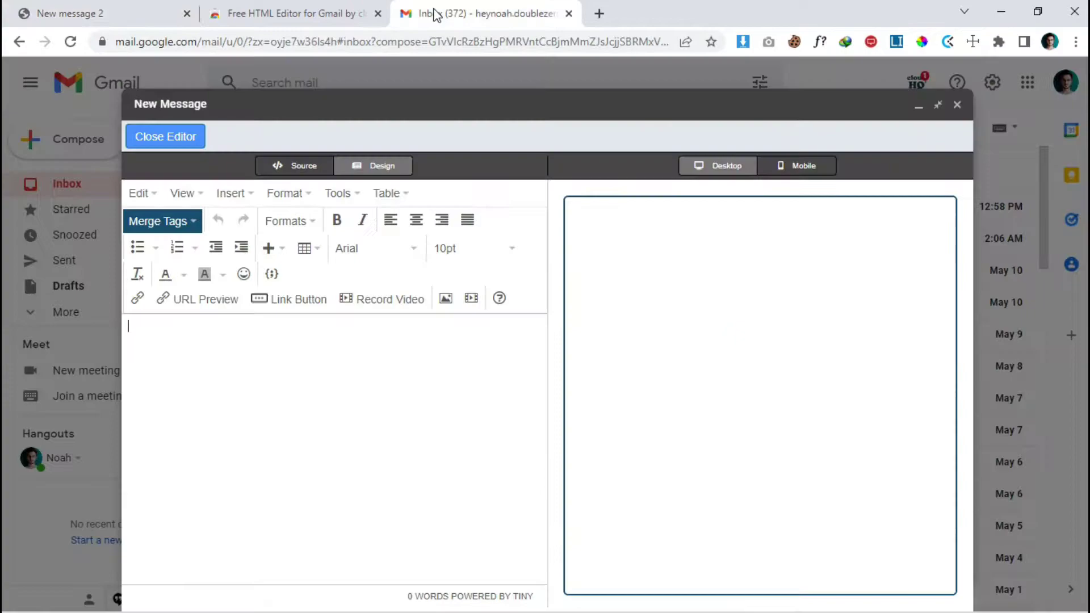
left_click(297, 170)
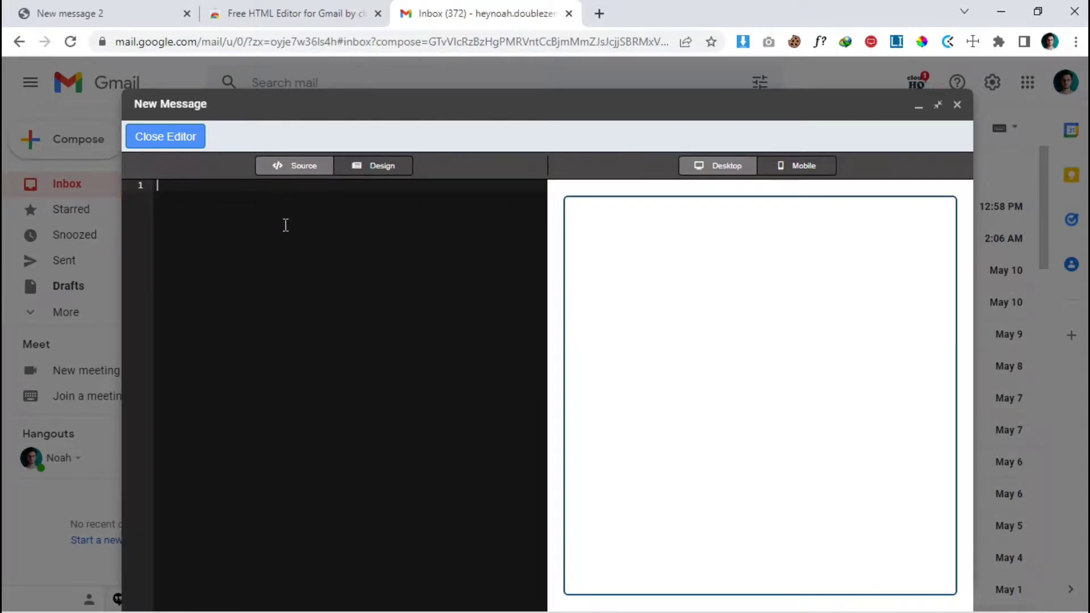
key("ctrl+v")
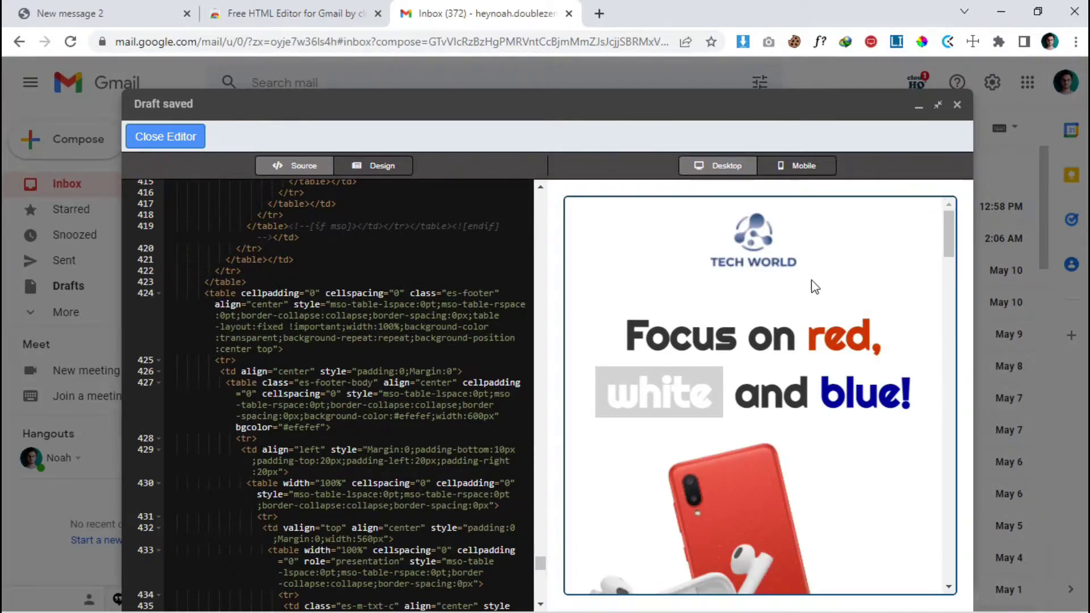
left_click_drag(948, 256, 968, 180)
Check the pasted template in the Mobile preview, then the Desktop preview
left_click(820, 170)
left_click_drag(901, 261, 873, 220)
left_click(718, 165)
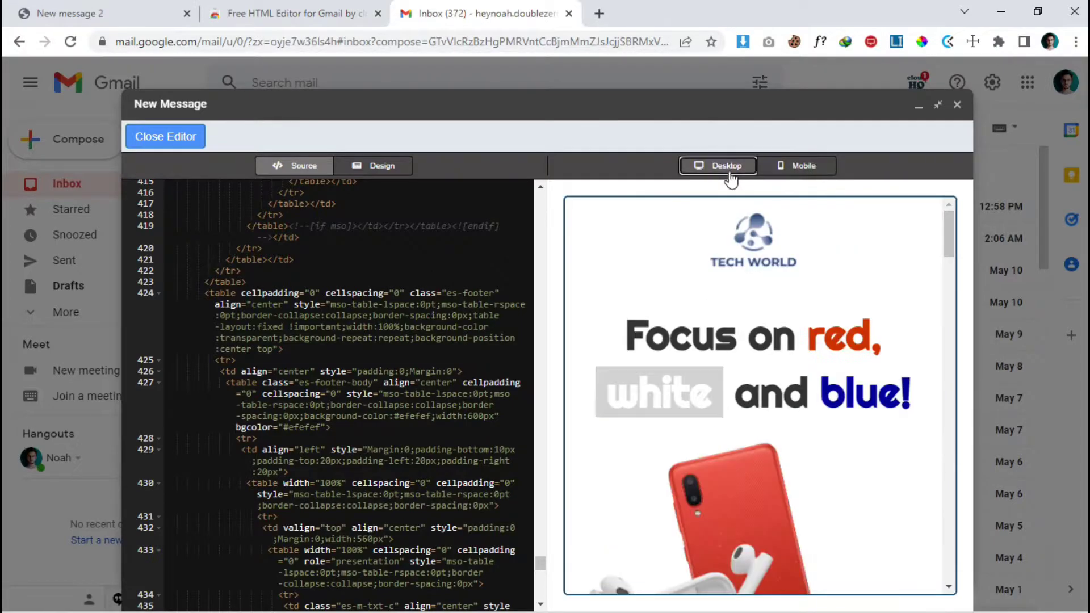
scroll(363, 307, "up", 10)
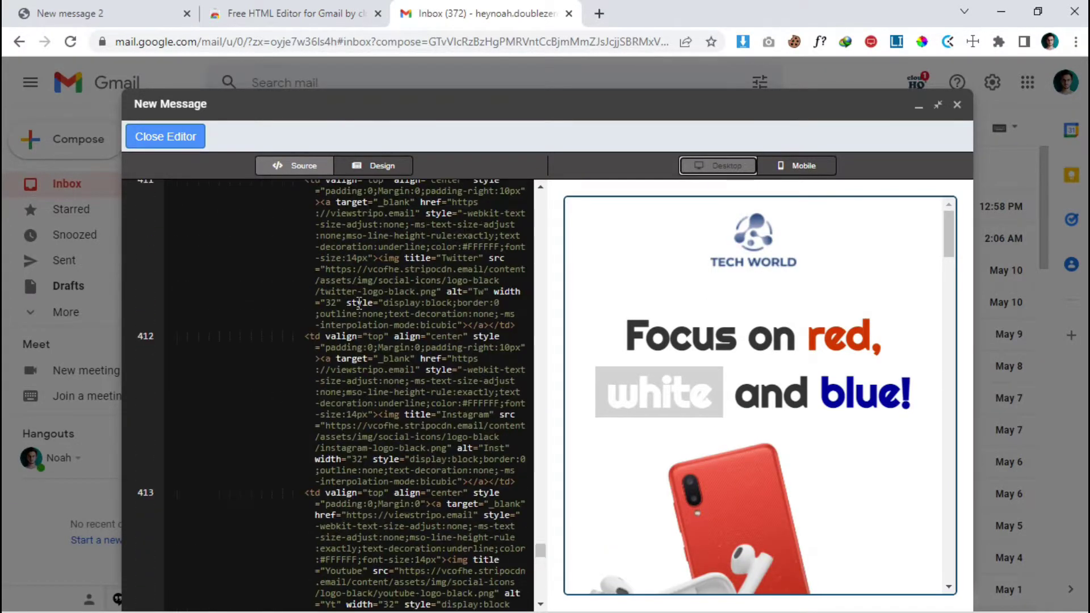
scroll(389, 272, "up", 5)
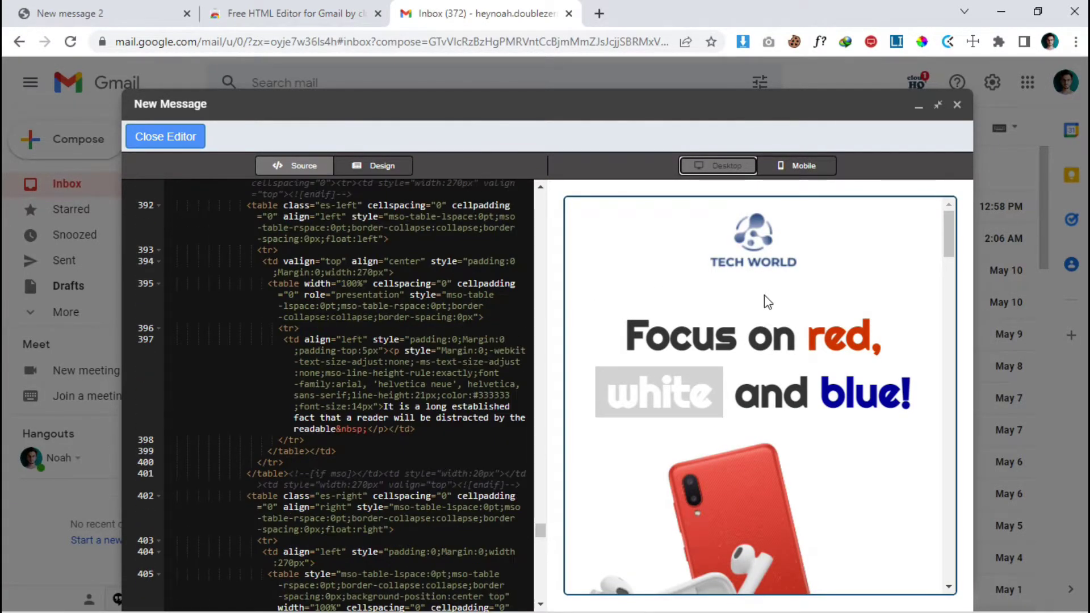
scroll(744, 304, "down", 3)
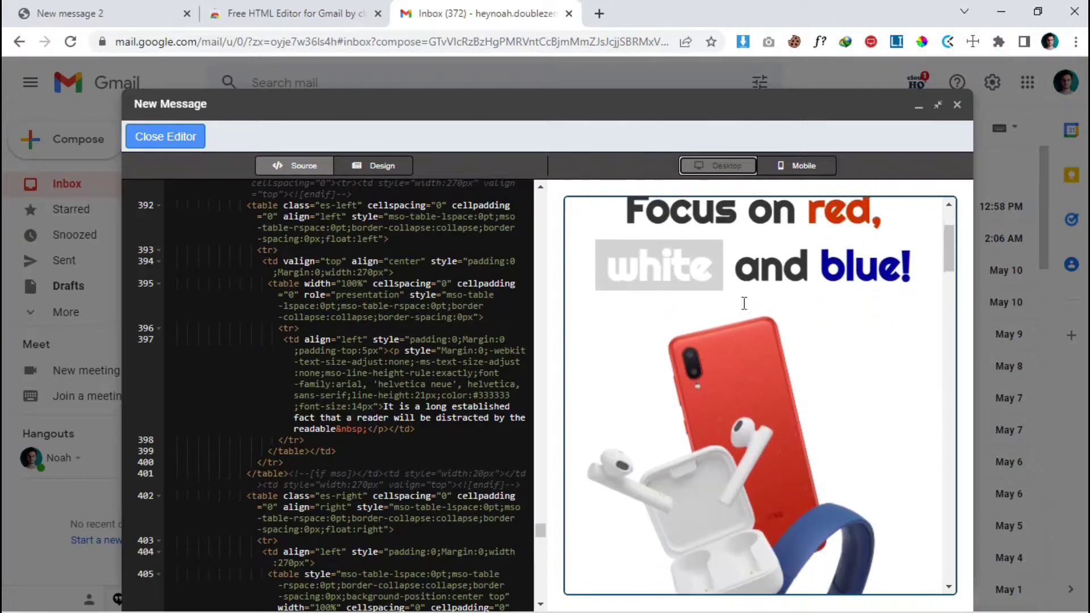
scroll(744, 304, "up", 3)
scroll(326, 205, "up", 2)
left_click(397, 167)
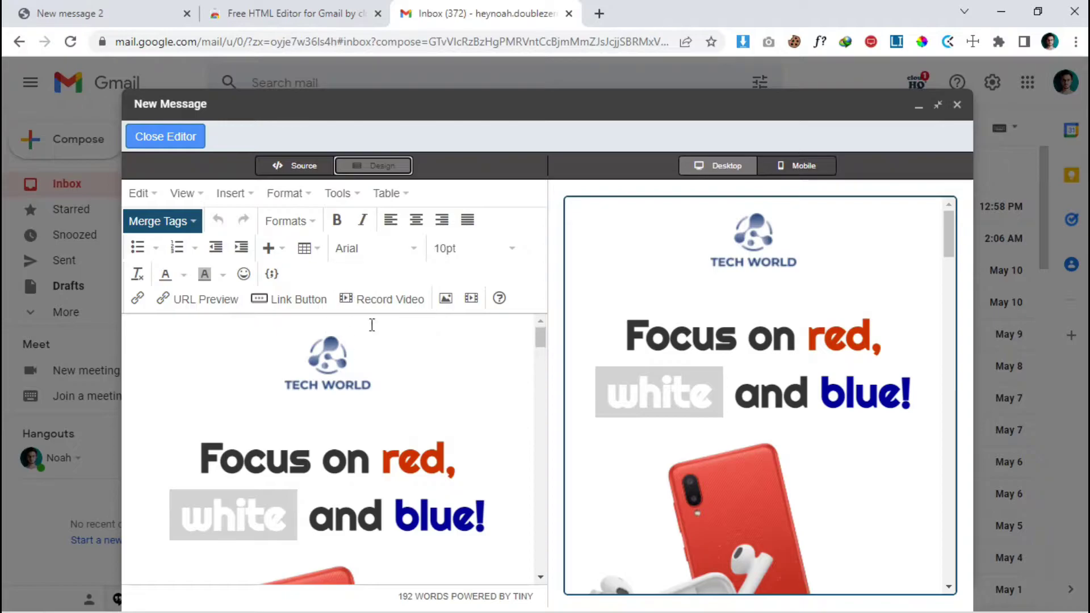
Scroll down to the JBL Tuner 2 speakers product and select its image
scroll(343, 416, "down", 10)
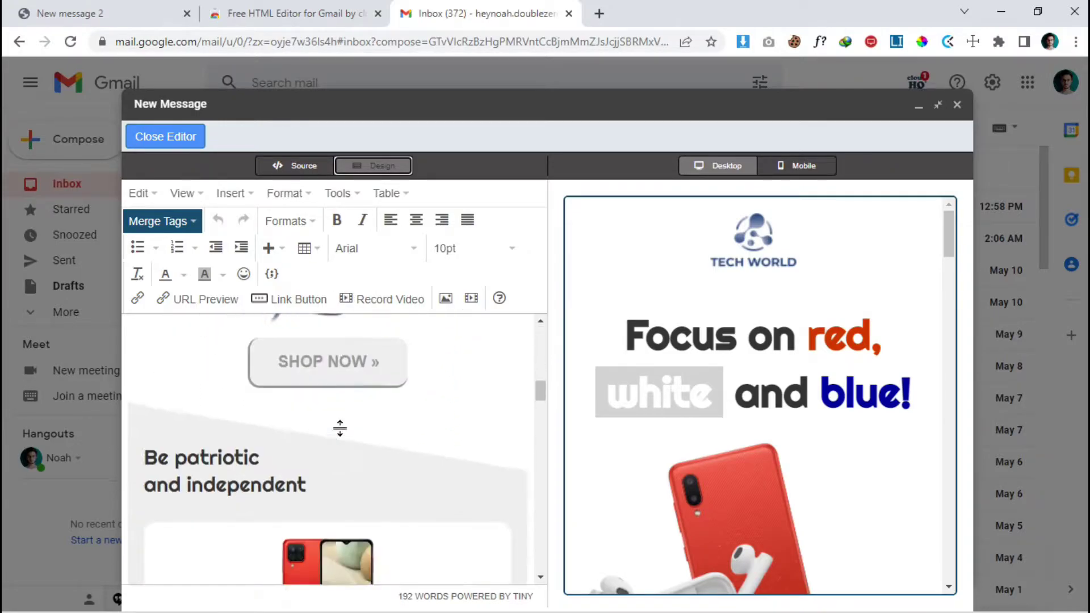
scroll(319, 428, "down", 6)
scroll(319, 433, "up", 3)
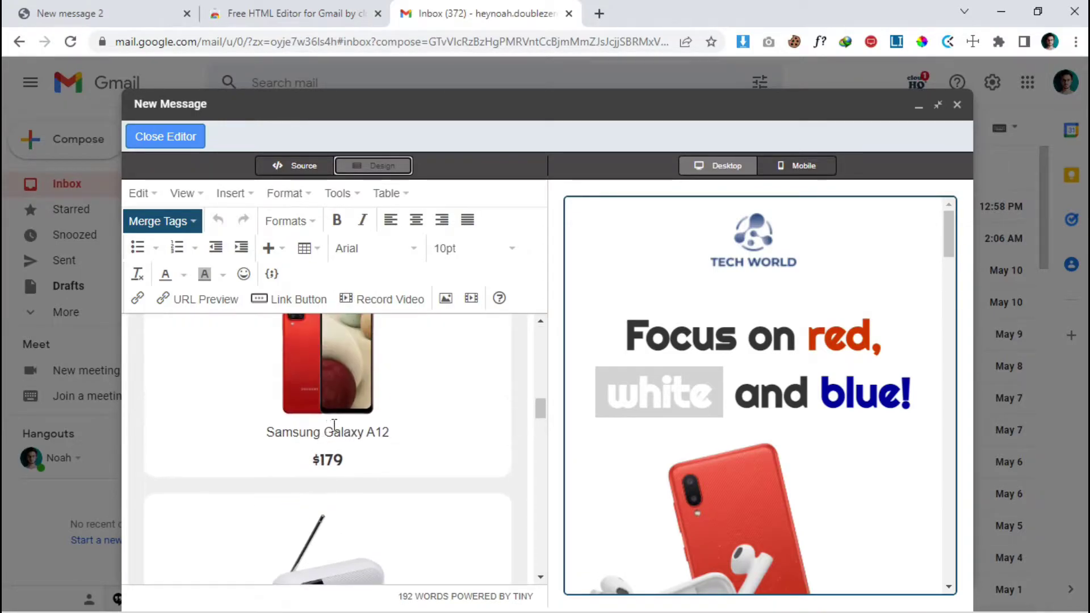
scroll(462, 409, "up", 2)
scroll(463, 409, "down", 5)
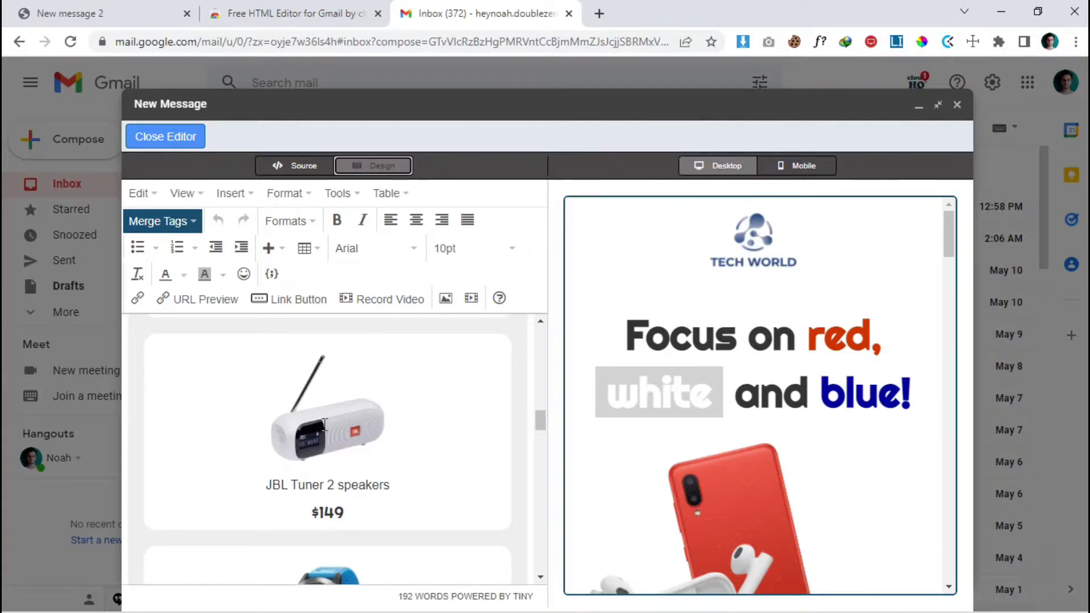
left_click(337, 425)
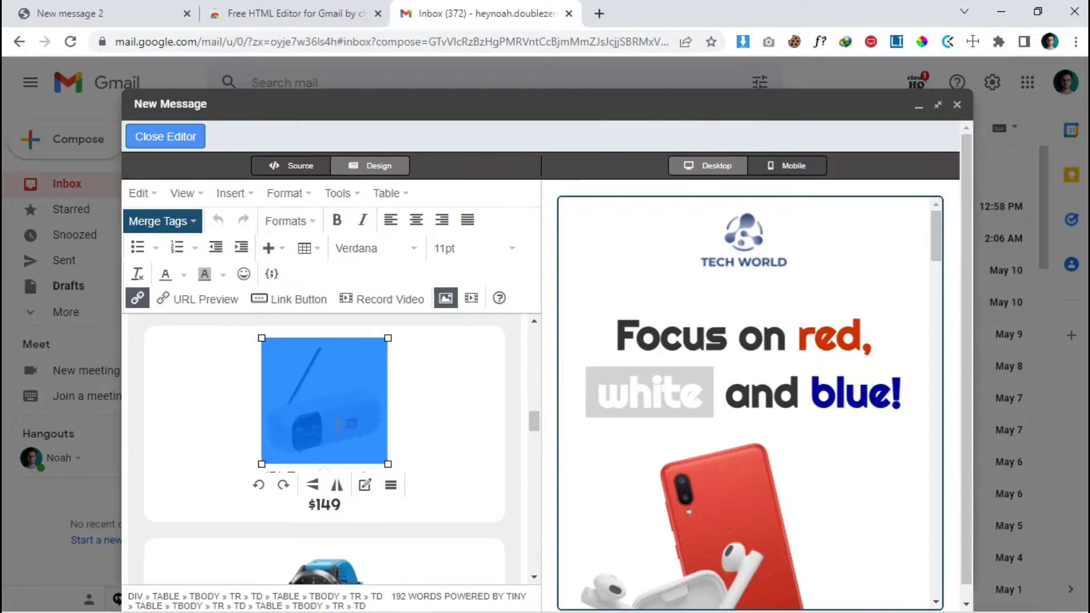
Upload headphone-new.png from the images folder as the replacement product image
left_click(390, 488)
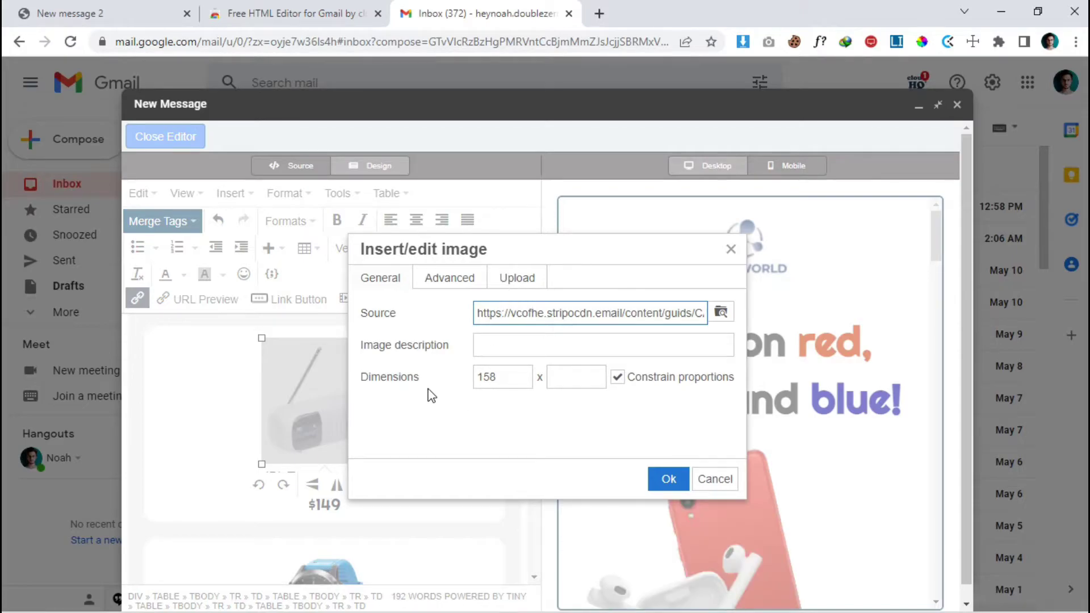
double_click(502, 377)
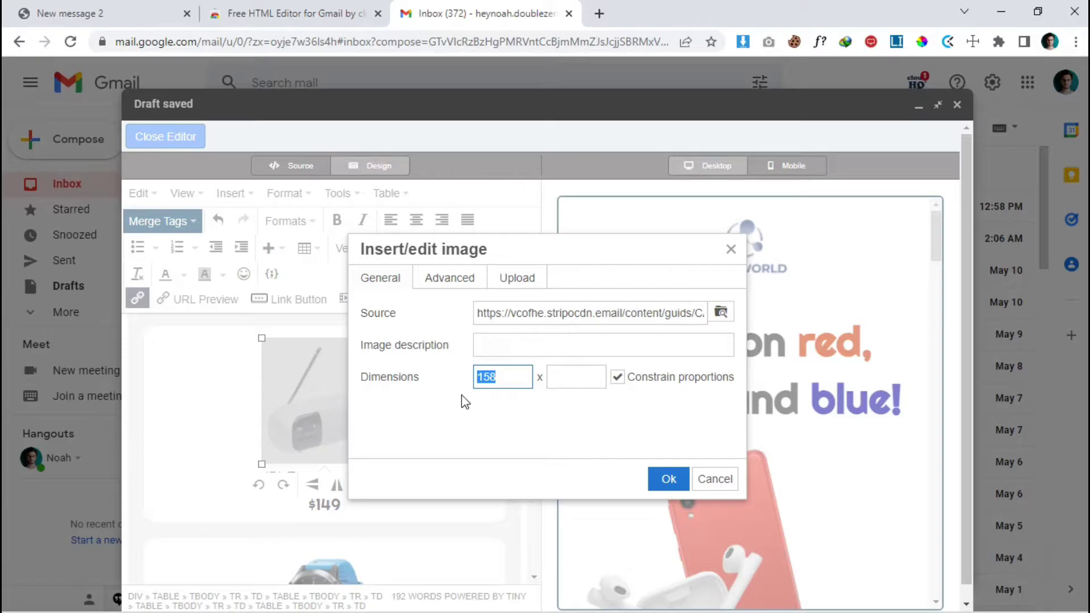
left_click(465, 392)
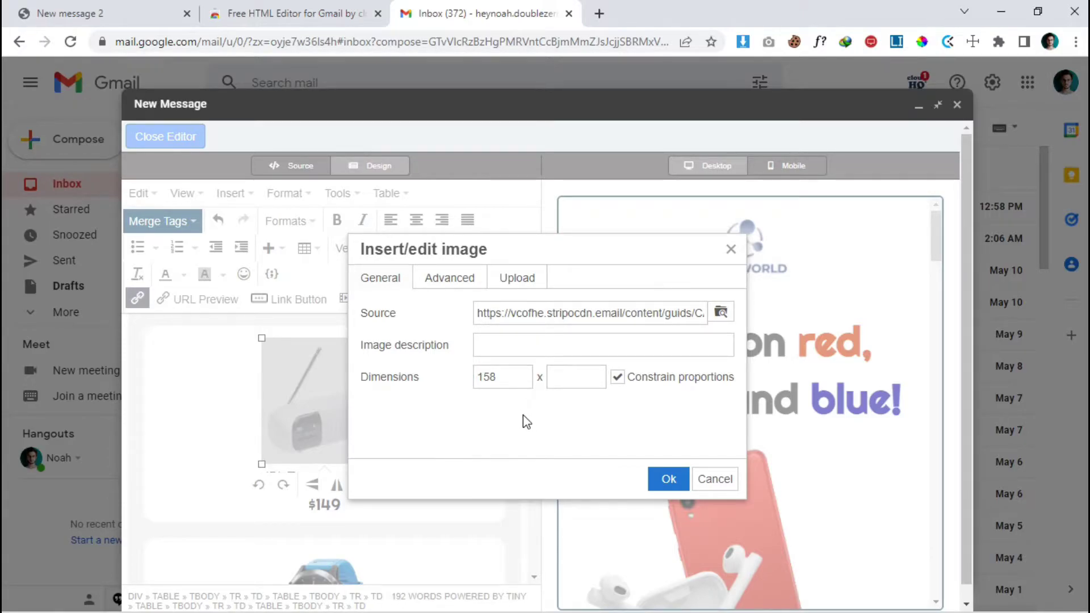
left_click(519, 289)
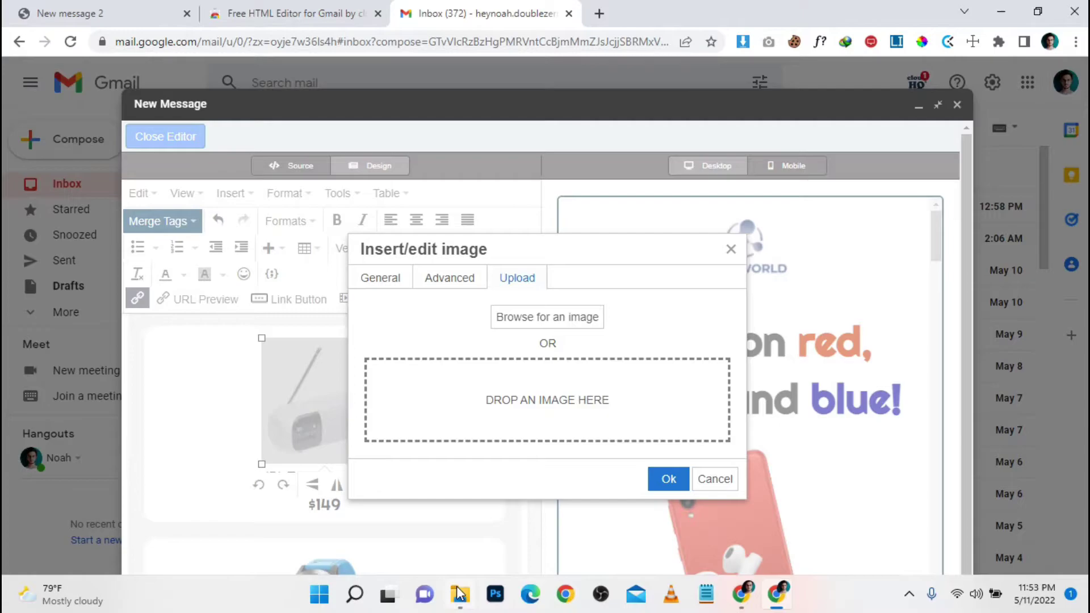
left_click(460, 603)
double_click(230, 142)
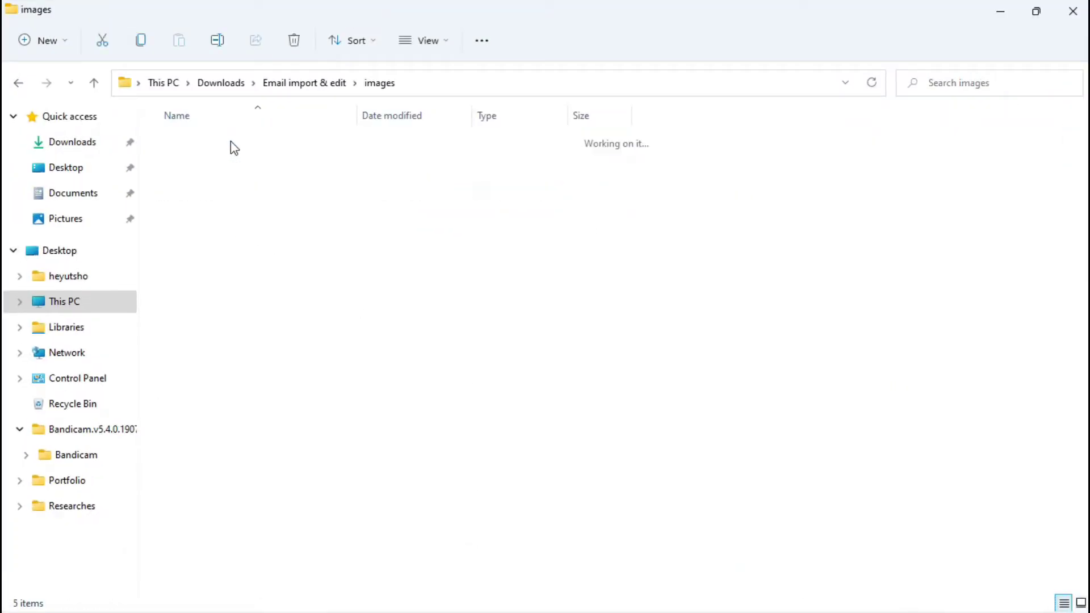
left_click(1036, 12)
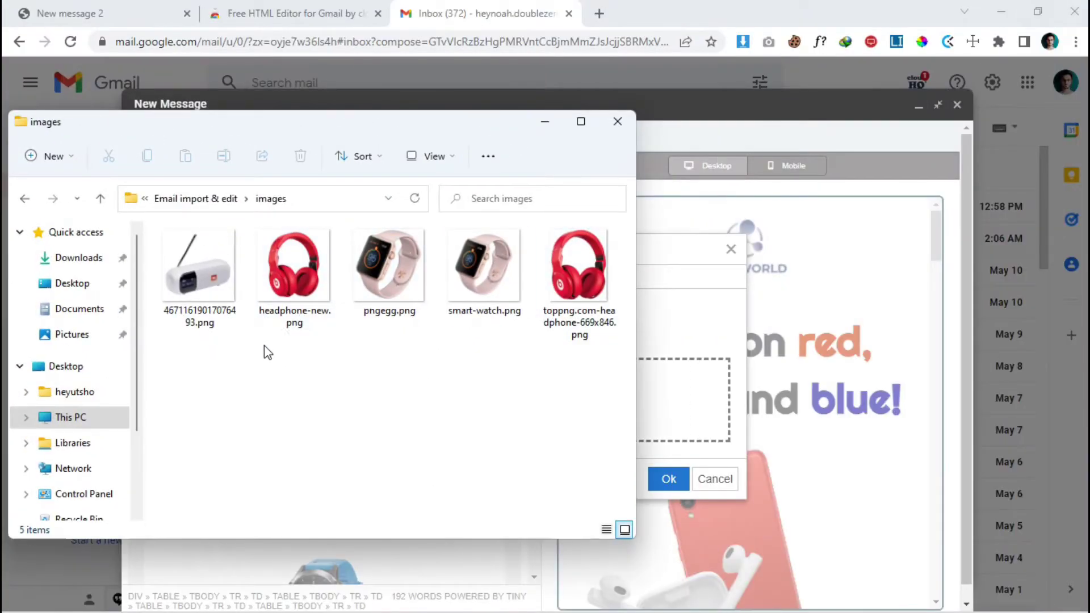
left_click(311, 290)
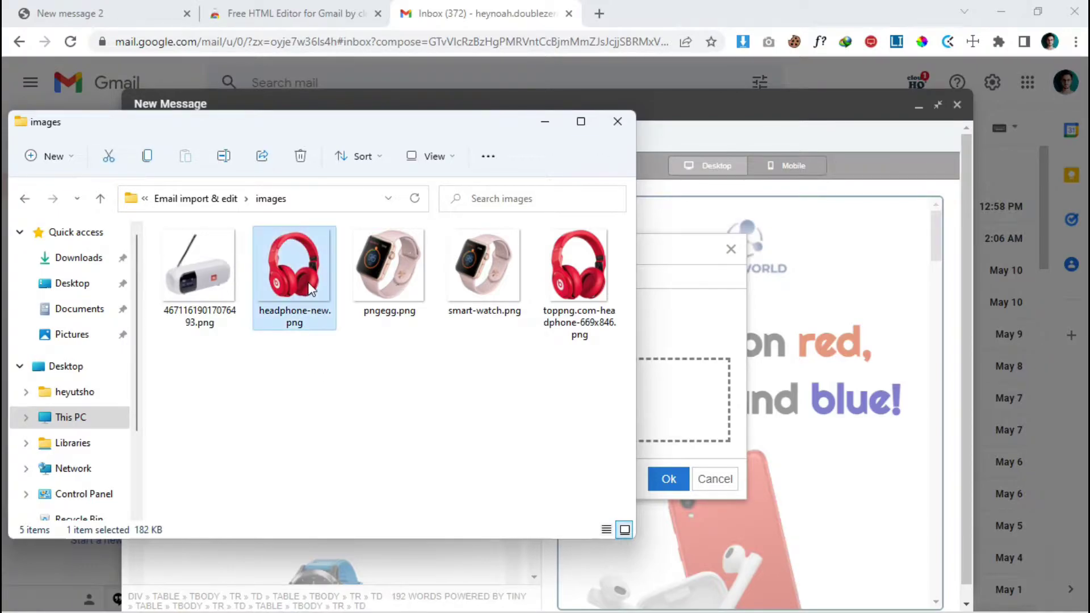
left_click_drag(294, 289, 656, 343)
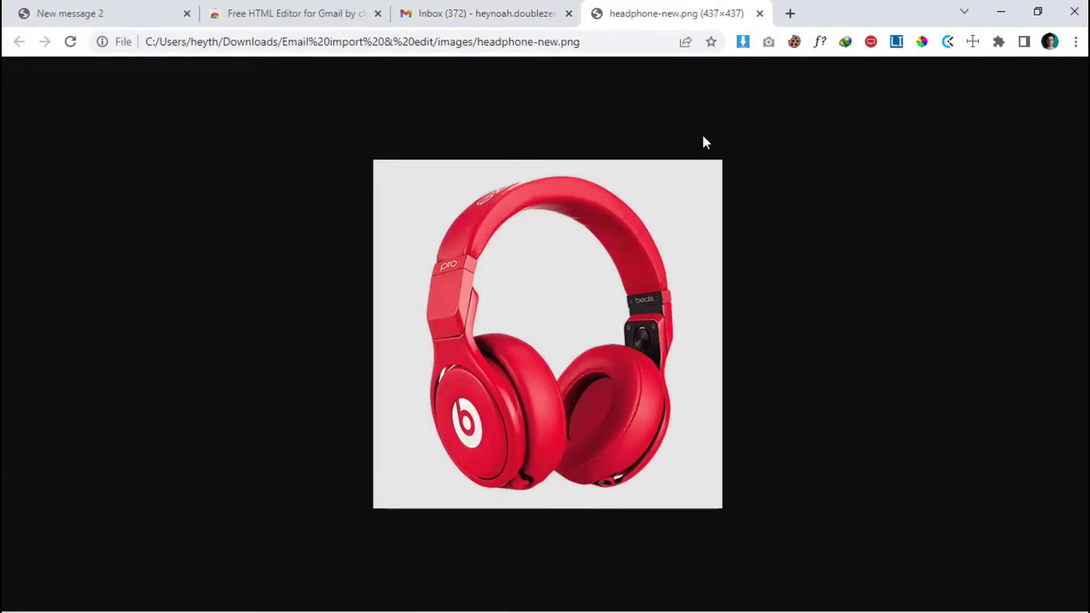
left_click(759, 13)
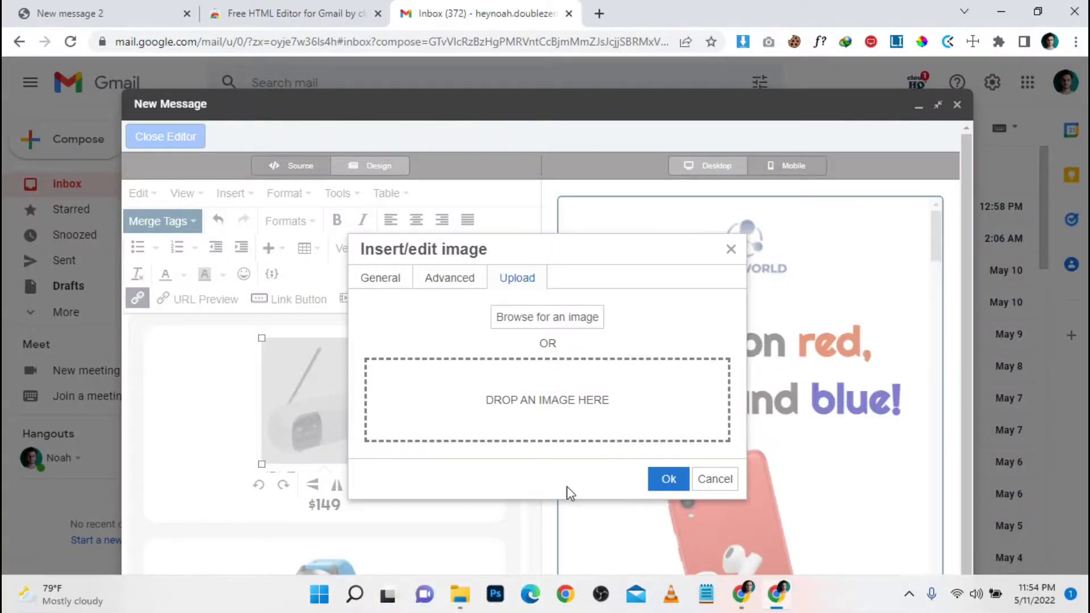
left_click(460, 594)
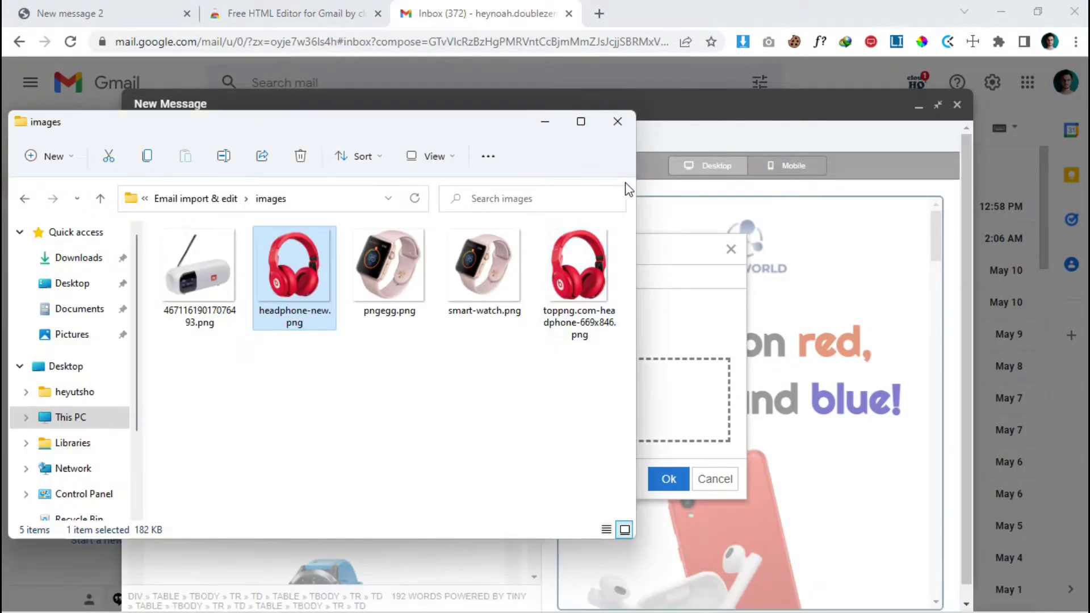
left_click_drag(634, 187, 445, 187)
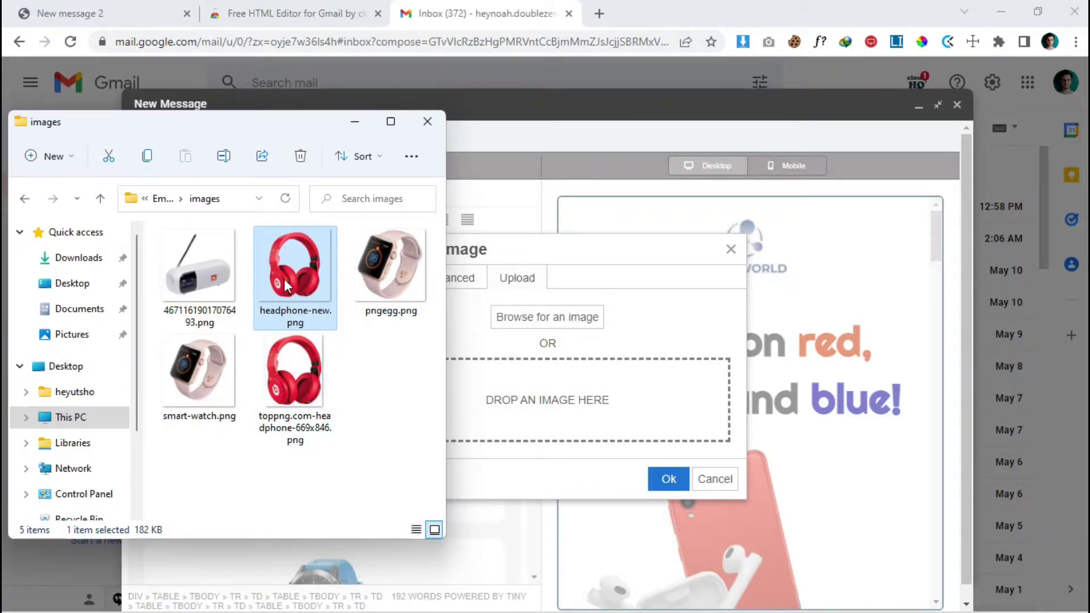
left_click_drag(291, 274, 530, 396)
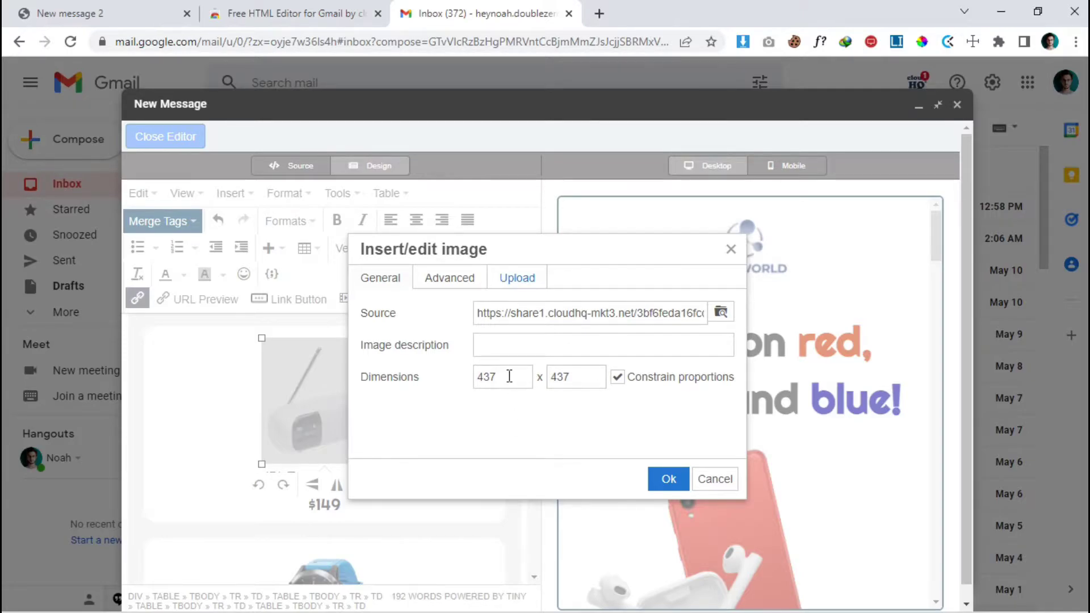
Set the new headphones image width to 158 px and confirm the replacement
left_click_drag(500, 376, 477, 377)
type("158")
left_click(489, 400)
left_click(665, 482)
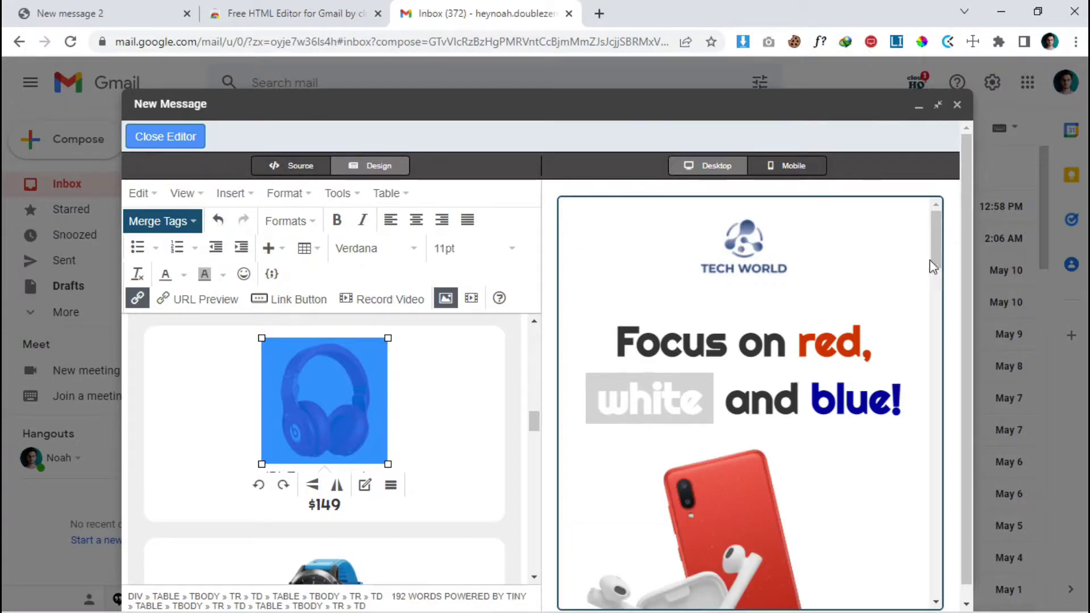
Change the caption 'JBL Tuner 2 speakers' to 'JBL Headphones'
left_click_drag(936, 265, 928, 385)
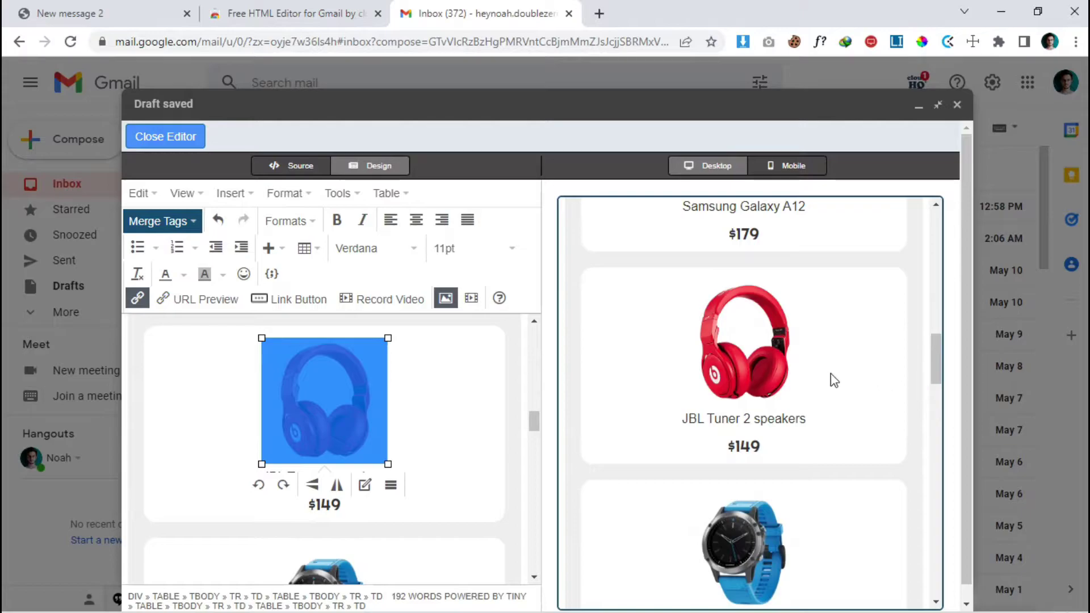
left_click(658, 390)
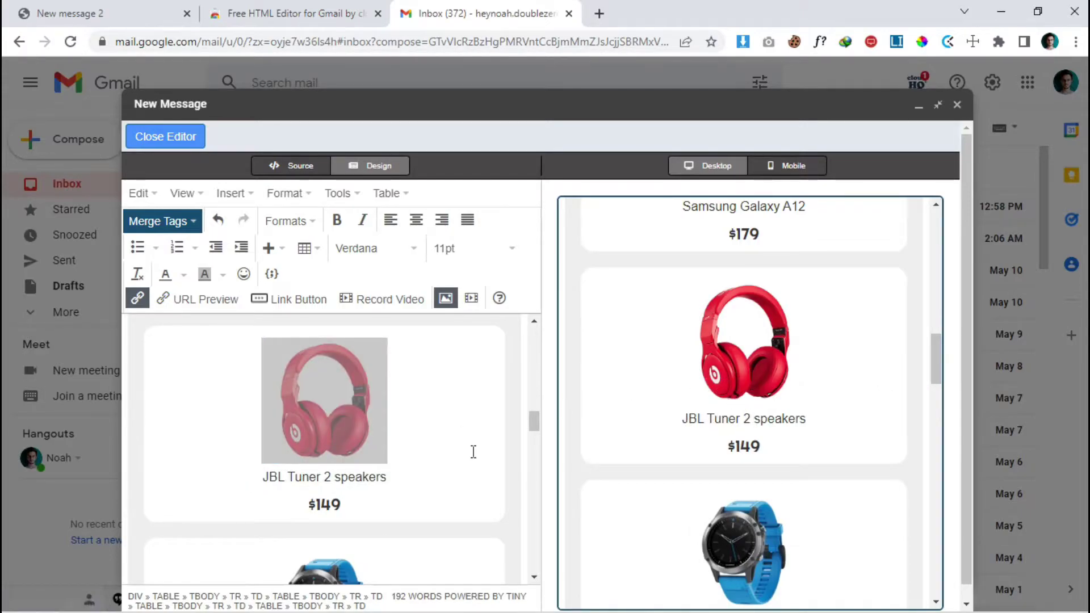
scroll(471, 452, "down", 1)
left_click(388, 405)
left_click_drag(288, 405, 397, 407)
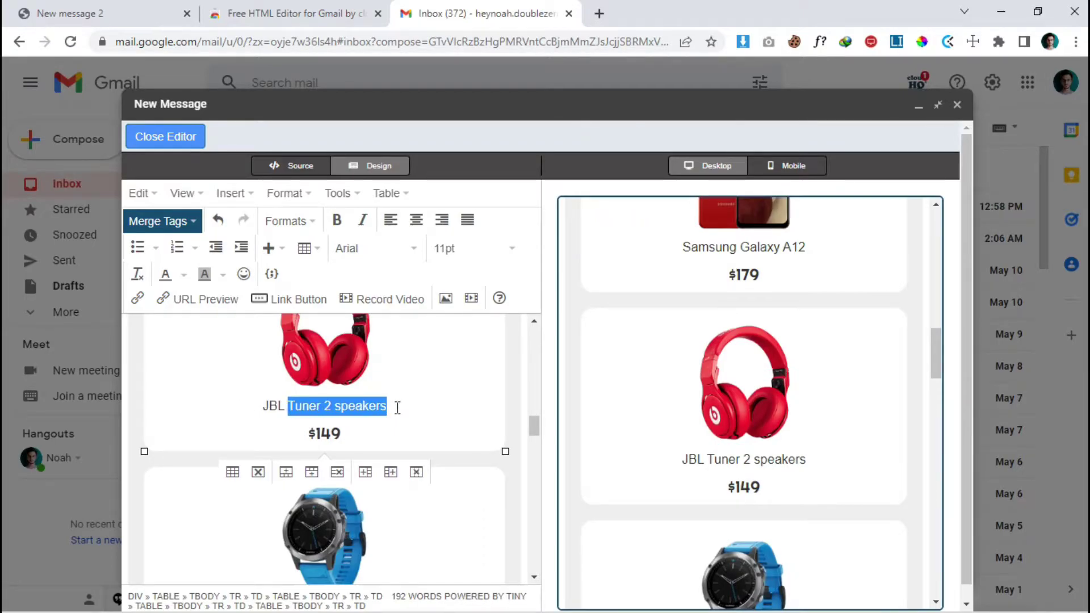
key("BackSpace")
type("H")
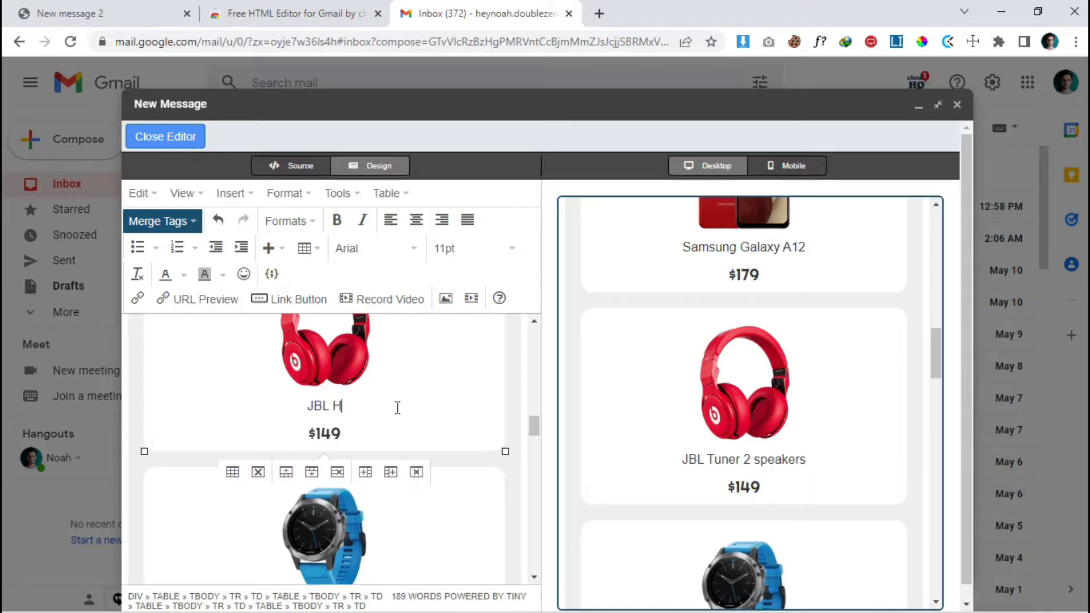
type("eadphones")
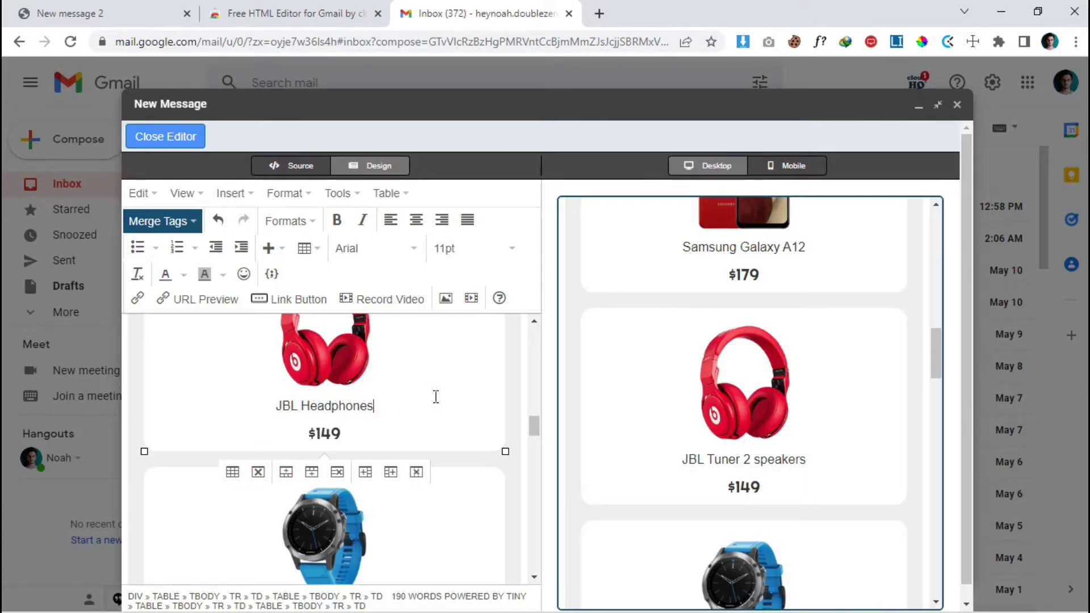
Change the JBL Headphones price from $149 to $180
left_click(334, 434)
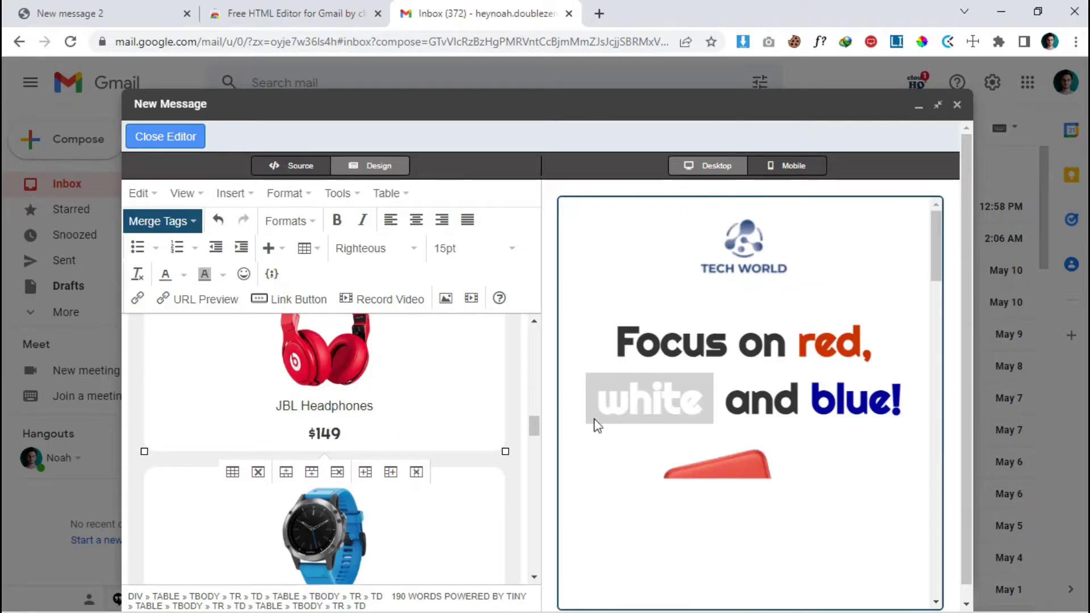
left_click_drag(929, 281, 937, 395)
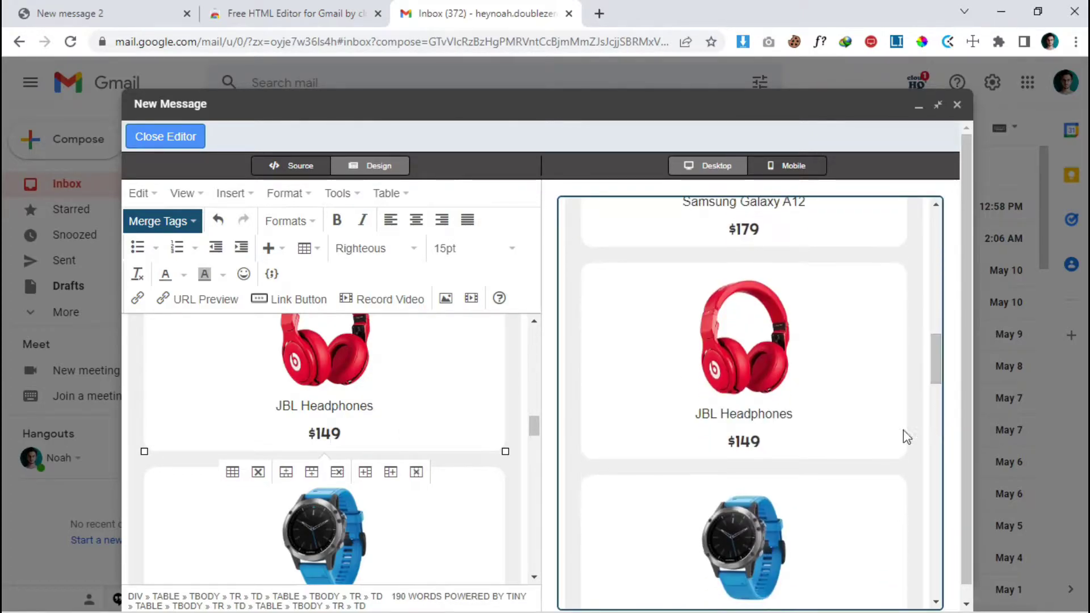
left_click(351, 438)
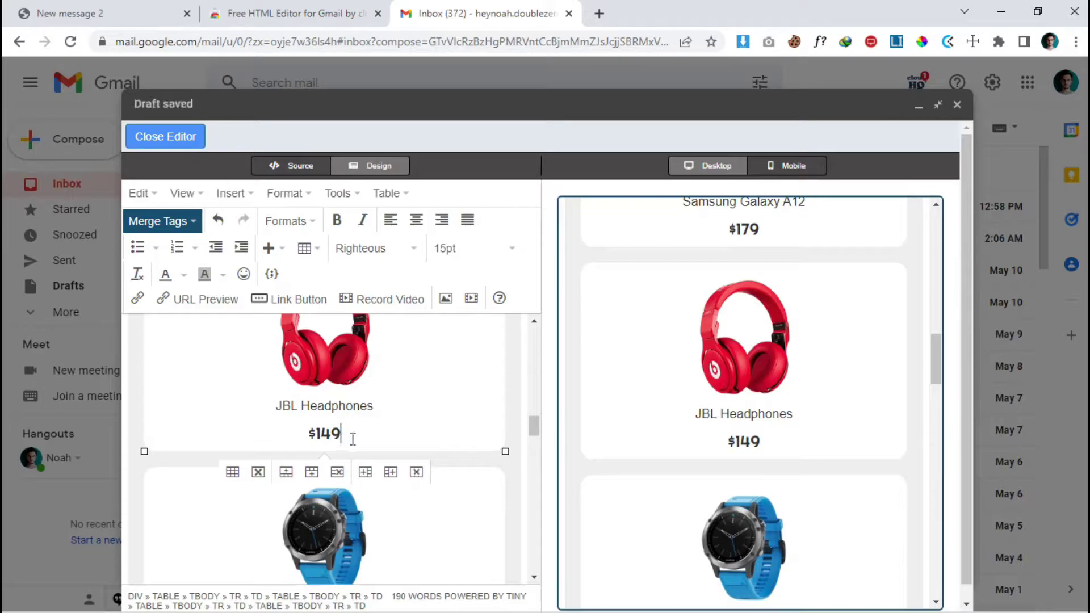
key("BackSpace")
key("BackSpace")
type("85")
key("BackSpace")
type("0")
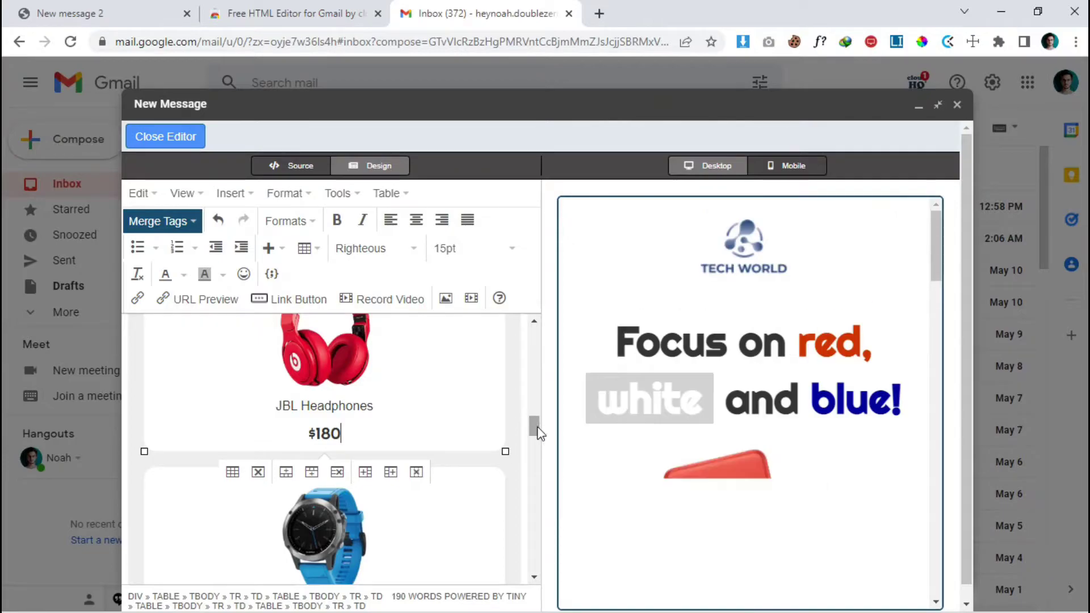
left_click_drag(936, 263, 951, 389)
scroll(479, 421, "up", 2)
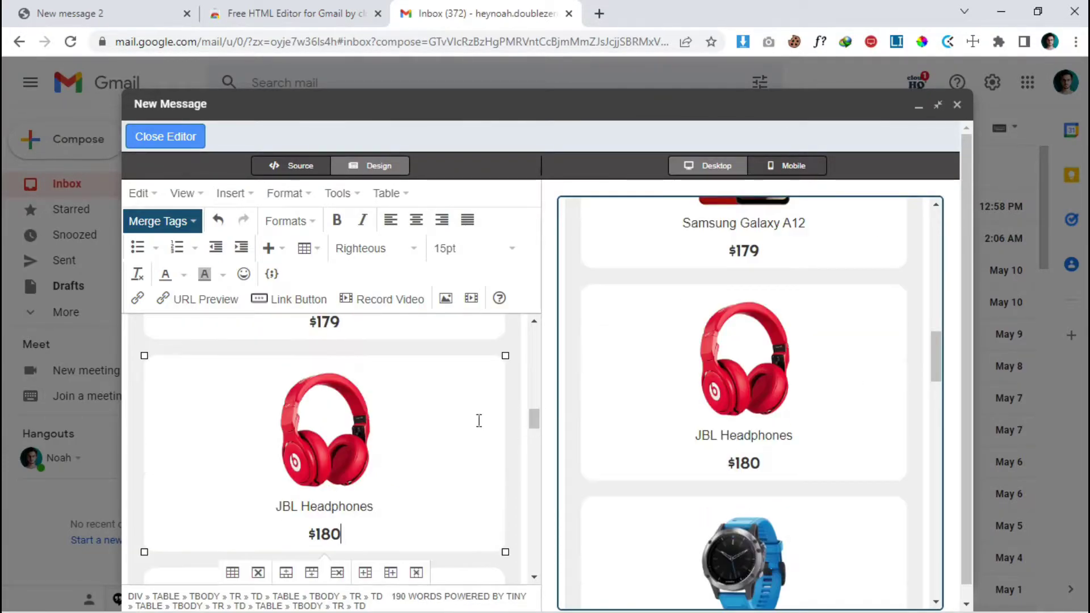
left_click(358, 440)
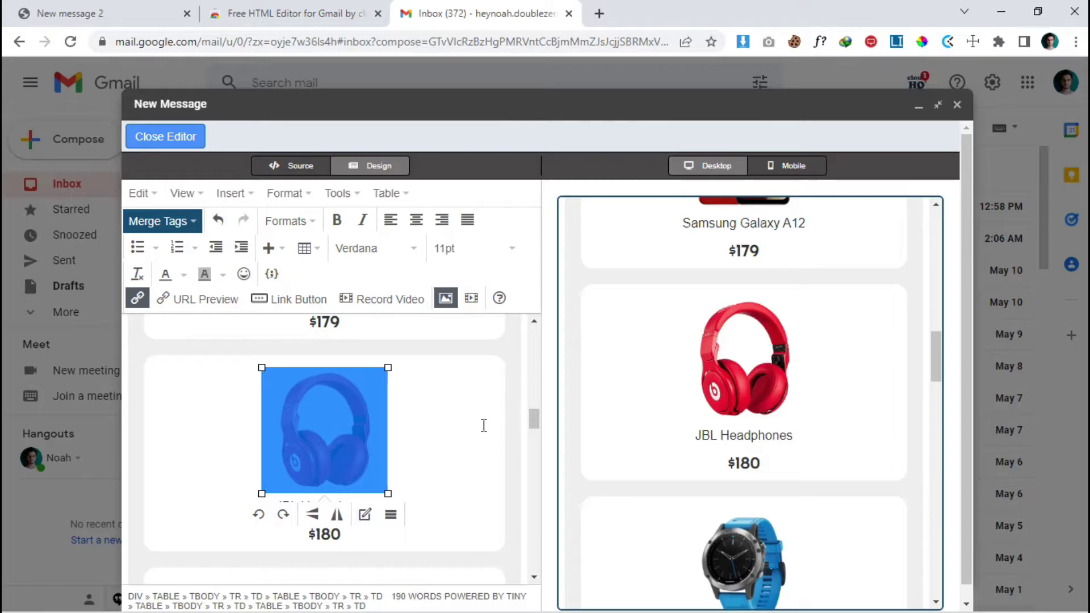
left_click(365, 514)
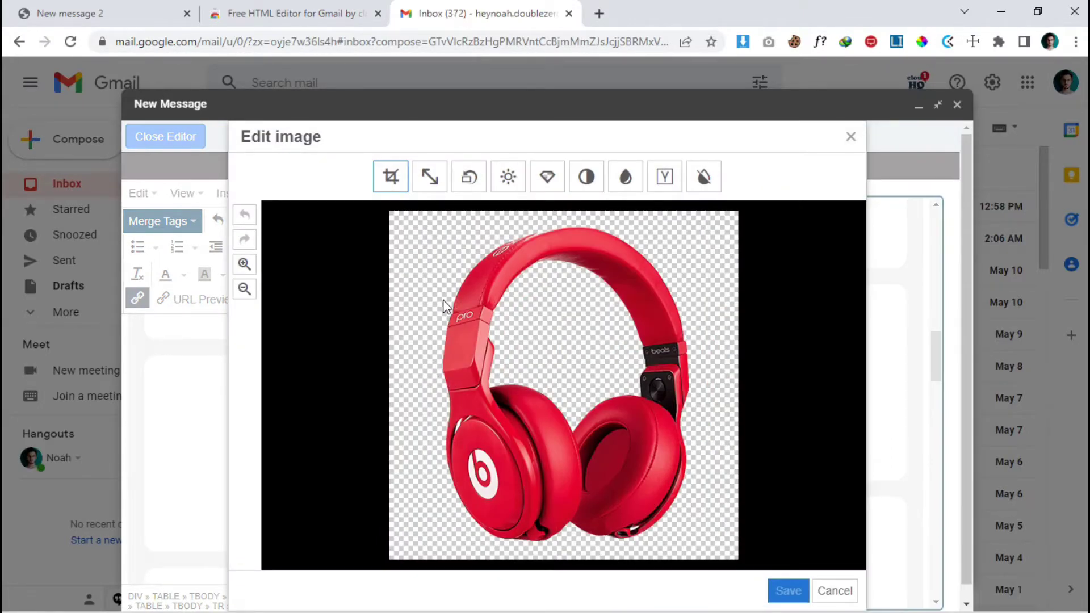
left_click(390, 176)
left_click(255, 176)
left_click(430, 177)
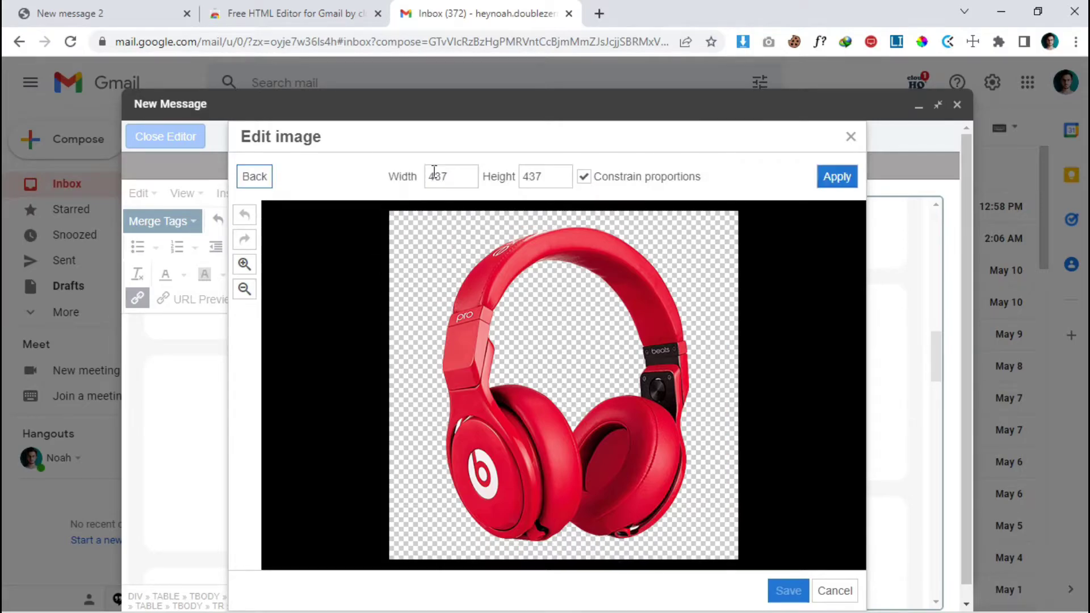
left_click(241, 178)
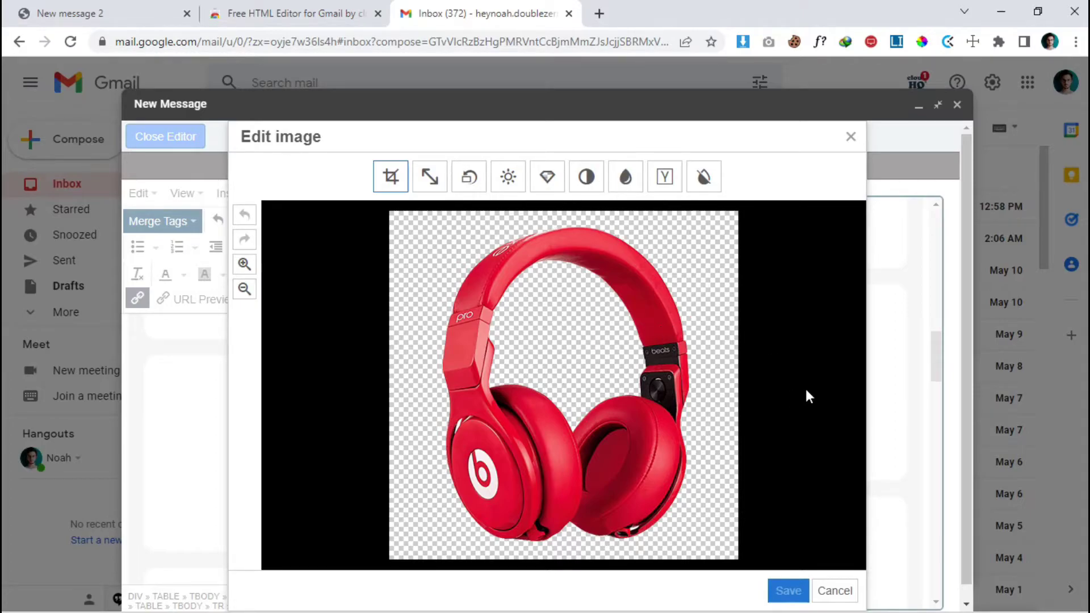
left_click(834, 590)
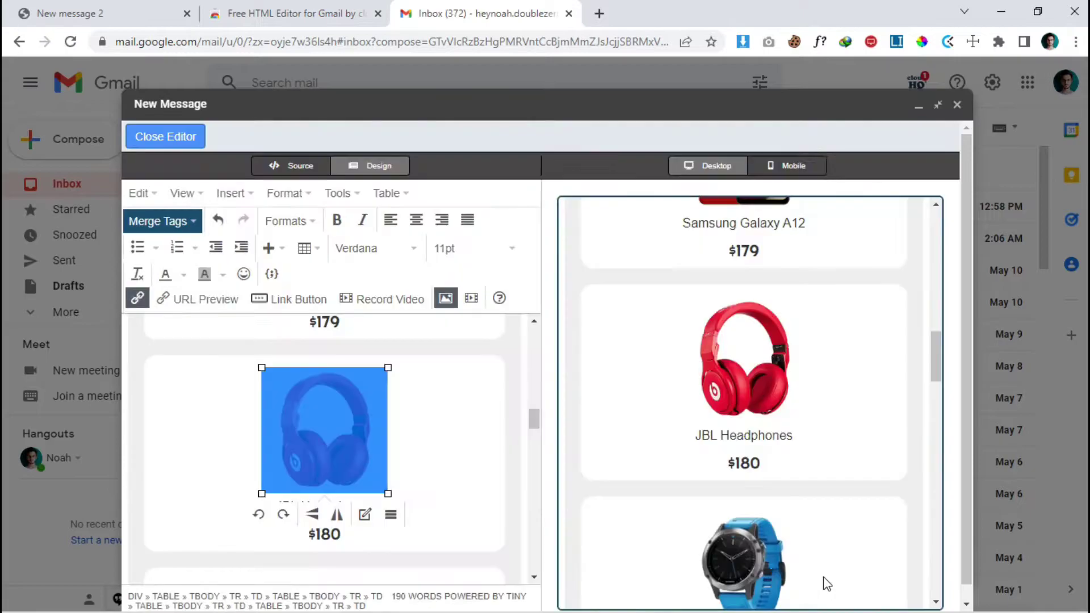
Upload smart-watch.png as the replacement for the smartwatch card's watch image
scroll(492, 435, "down", 5)
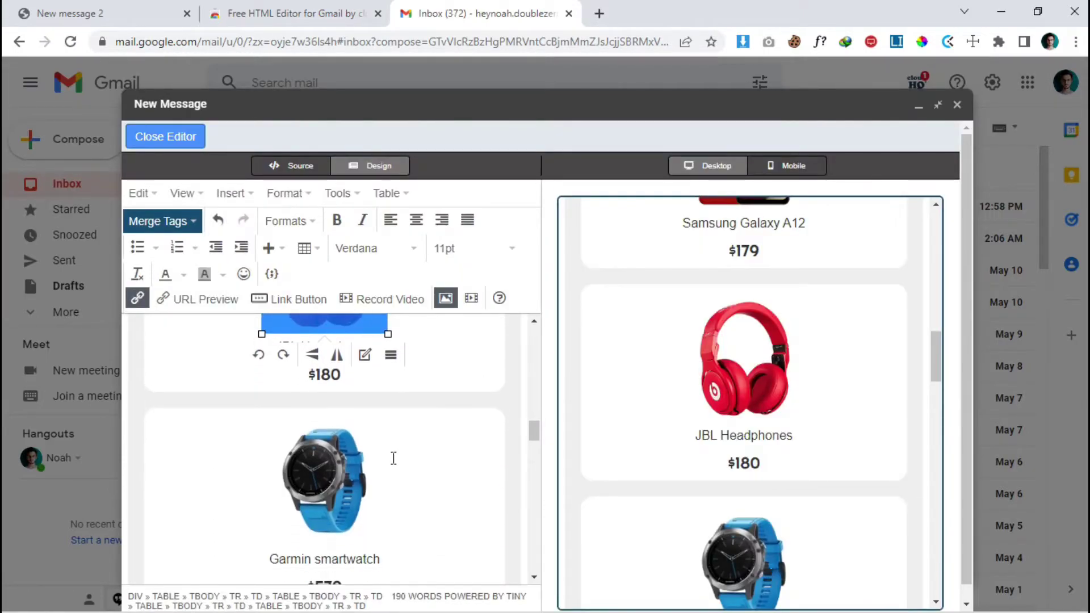
left_click(328, 407)
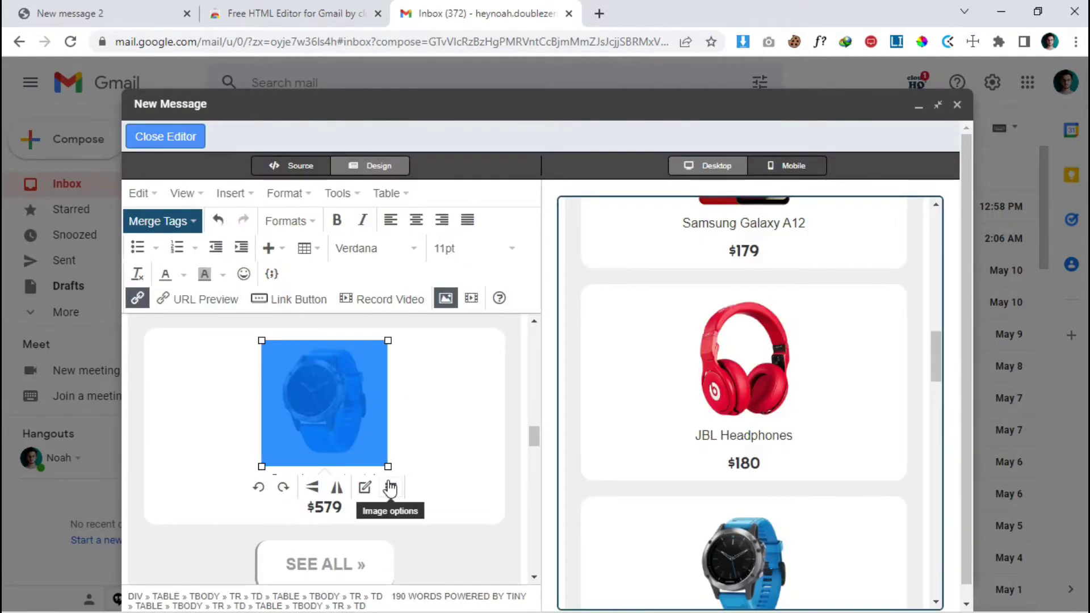
left_click(392, 486)
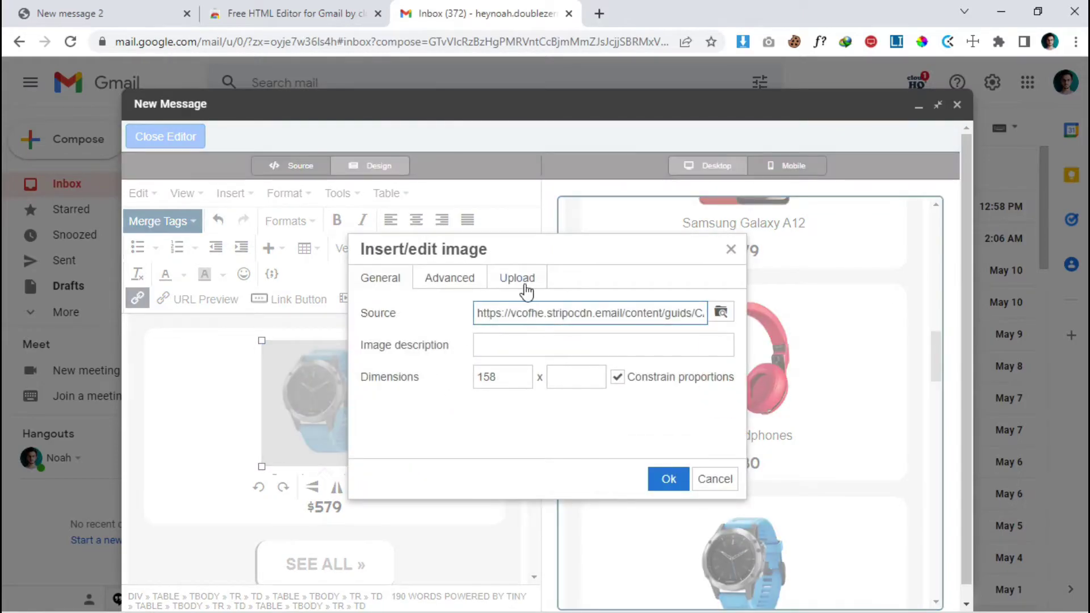
left_click(517, 280)
mouse_move(596, 608)
left_click(460, 594)
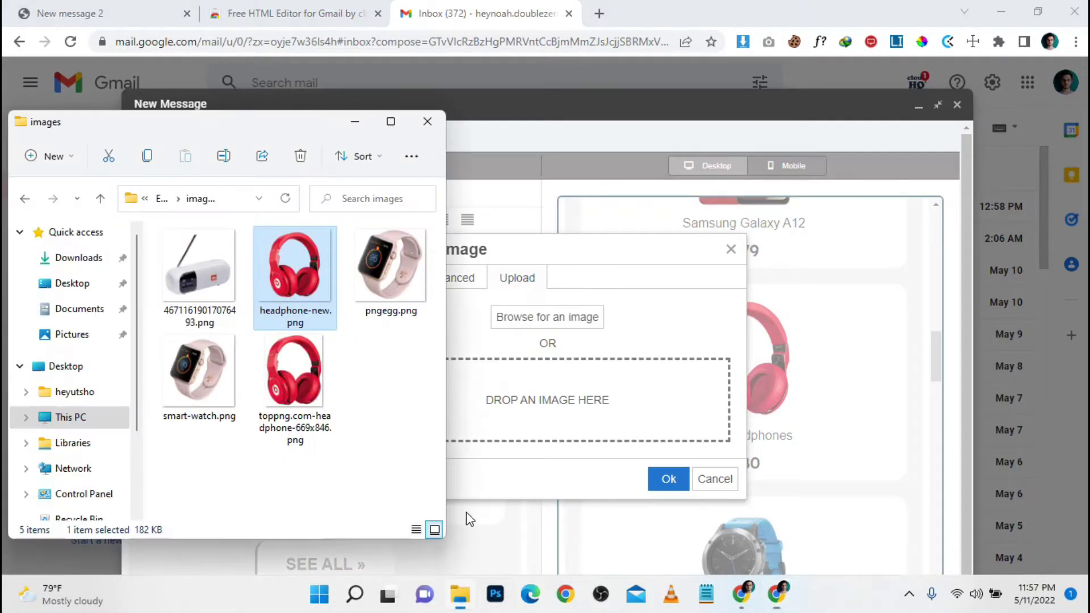
left_click_drag(223, 393, 507, 388)
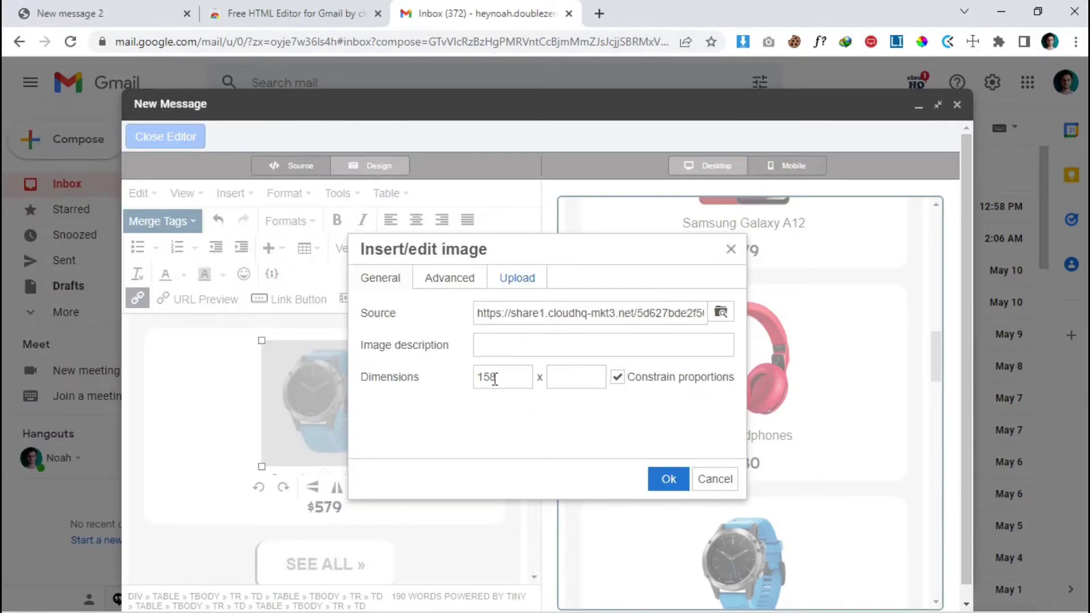
Set the smartwatch picture width to 158 px and confirm the new image
double_click(496, 376)
type("1")
left_click(445, 424)
left_click(668, 478)
scroll(518, 420, "down", 1)
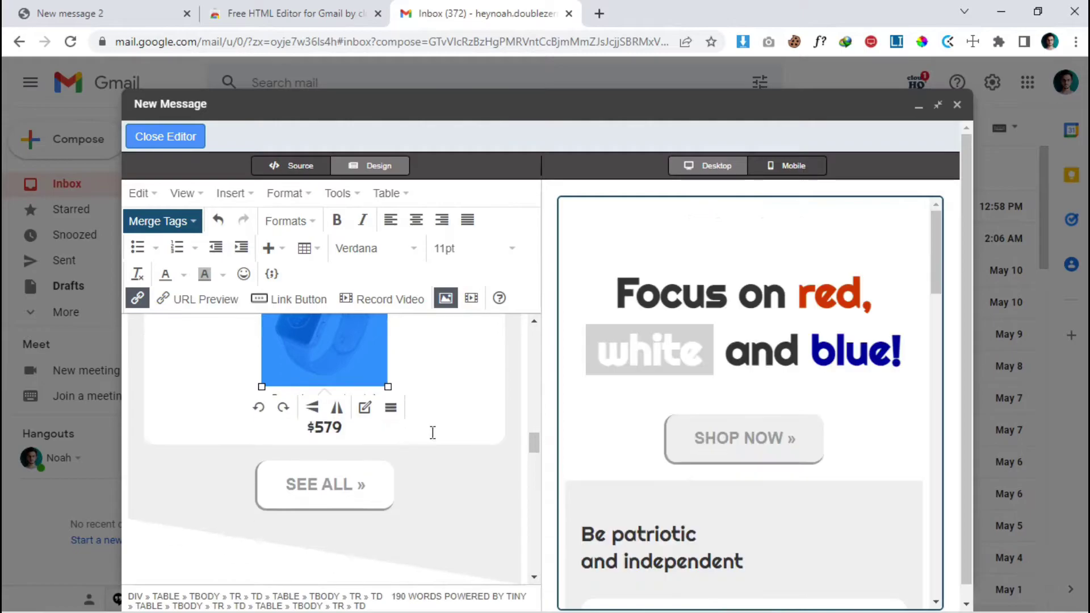
scroll(532, 433, "up", 3)
left_click_drag(935, 238, 936, 399)
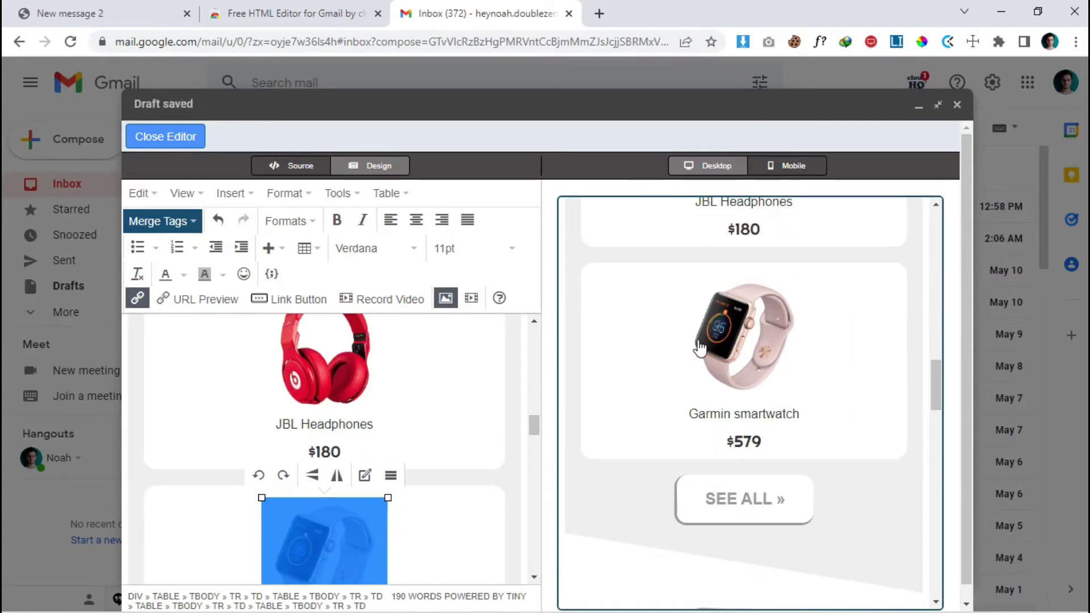
scroll(431, 423, "down", 5)
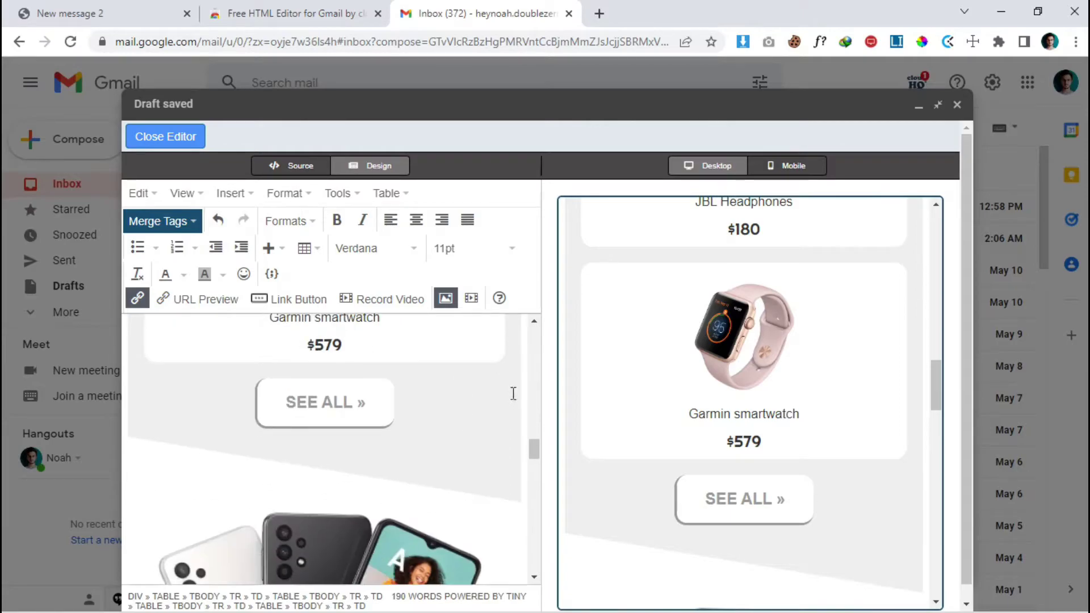
scroll(482, 395, "up", 1)
left_click_drag(534, 438, 533, 427)
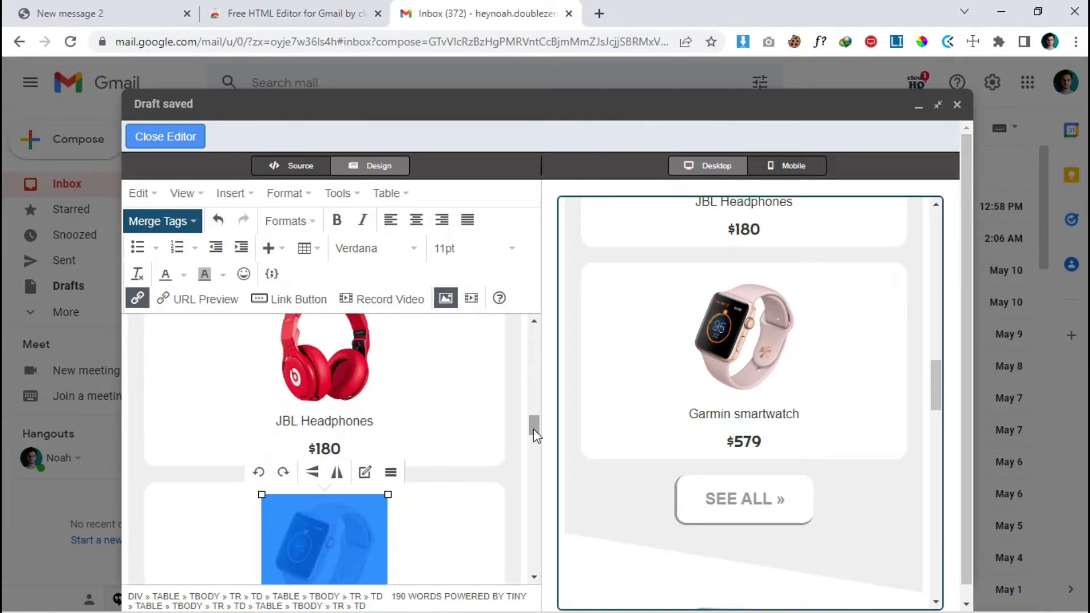
scroll(445, 433, "down", 2)
Replace 'armin' with 'aming' so the card title reads 'Gaming smartwatch'
scroll(446, 470, "down", 1)
left_click(307, 420)
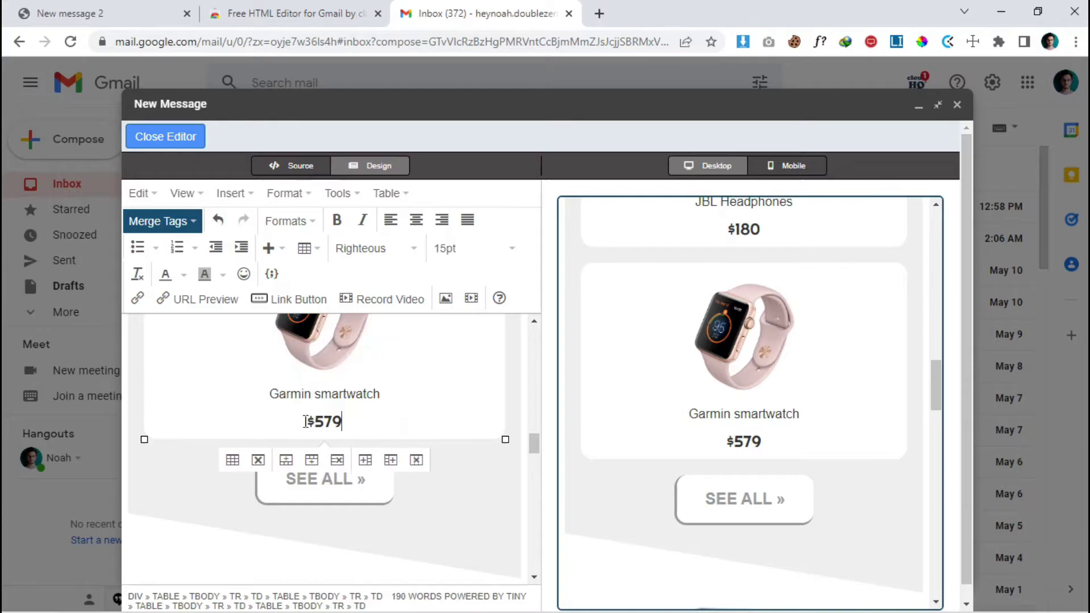
left_click(312, 396)
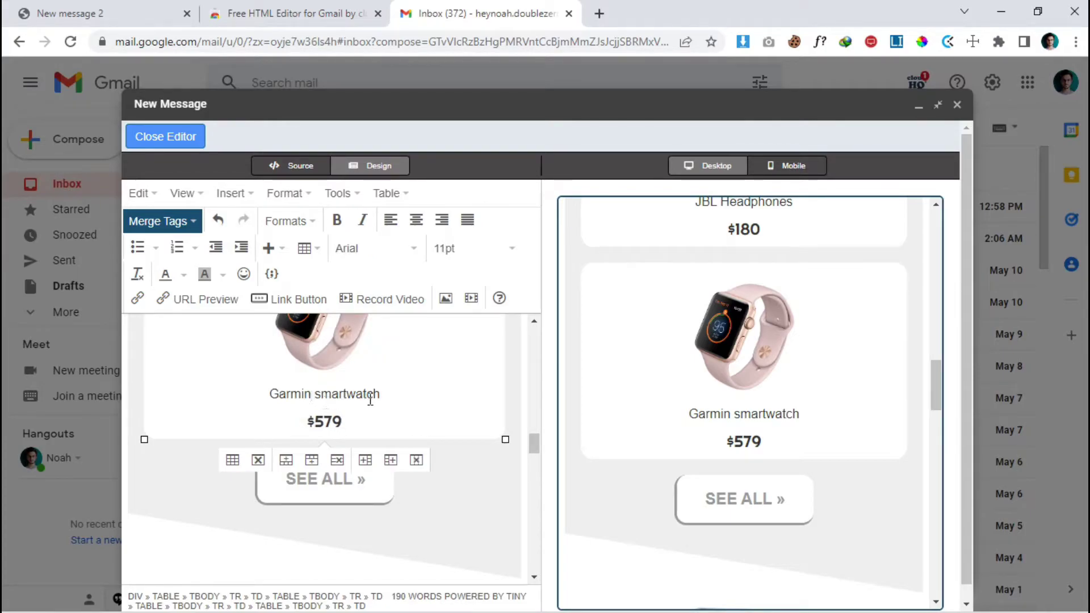
left_click_drag(312, 396, 283, 399)
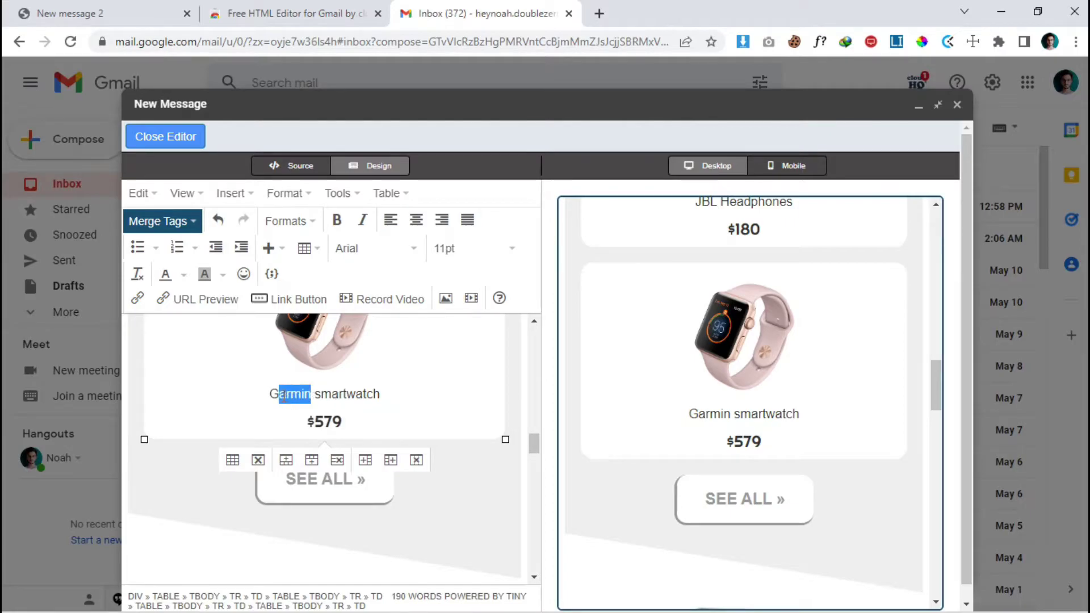
type("aming")
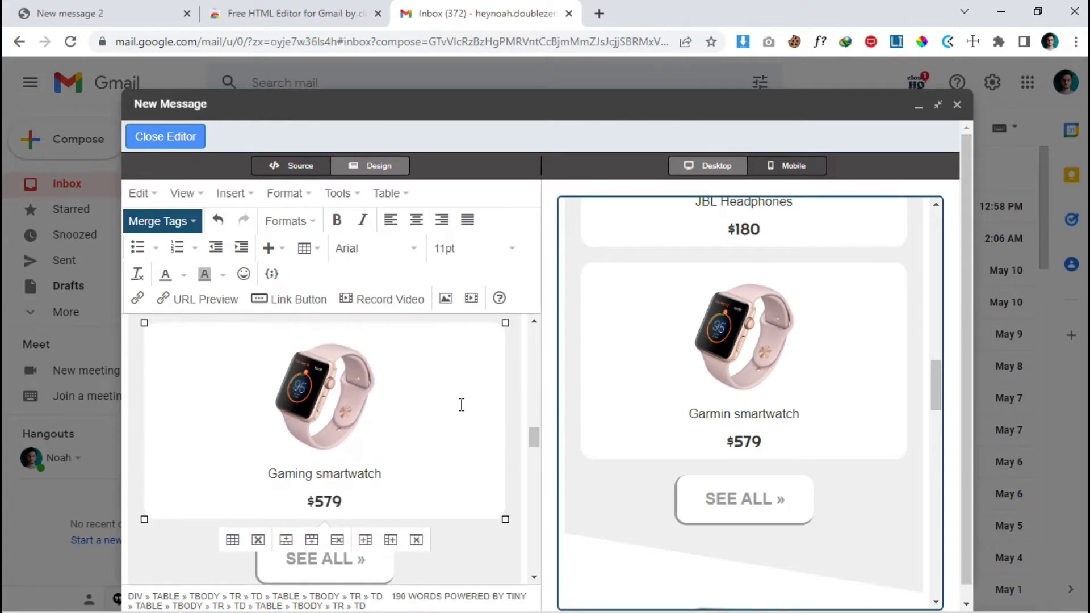
Delete the lorem text from 'nunc' through 'porta.', including the three bullets
scroll(457, 405, "up", 2)
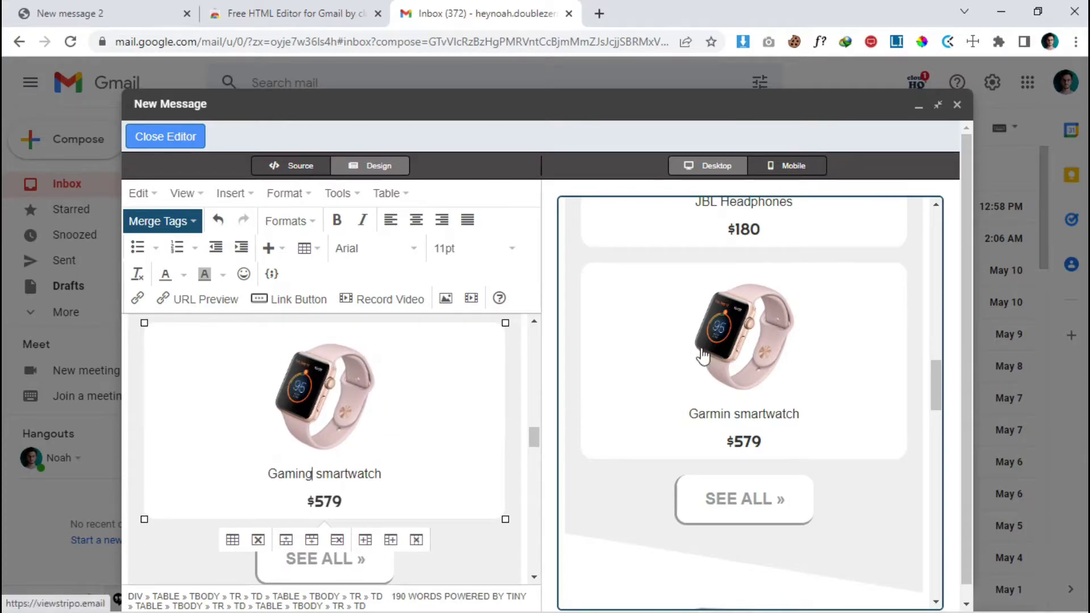
scroll(363, 414, "down", 2)
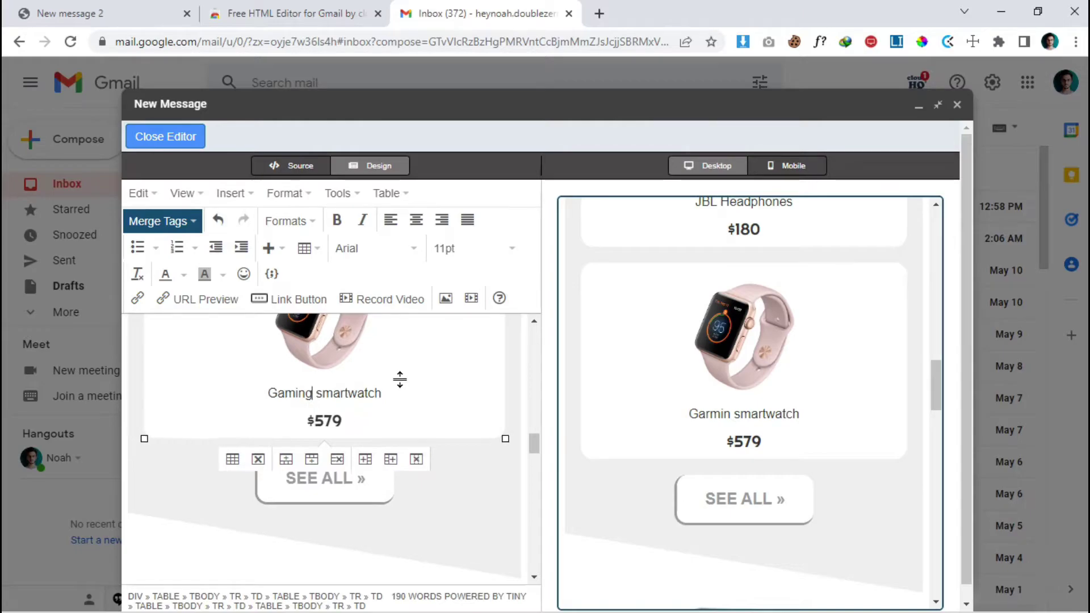
scroll(409, 391, "down", 4)
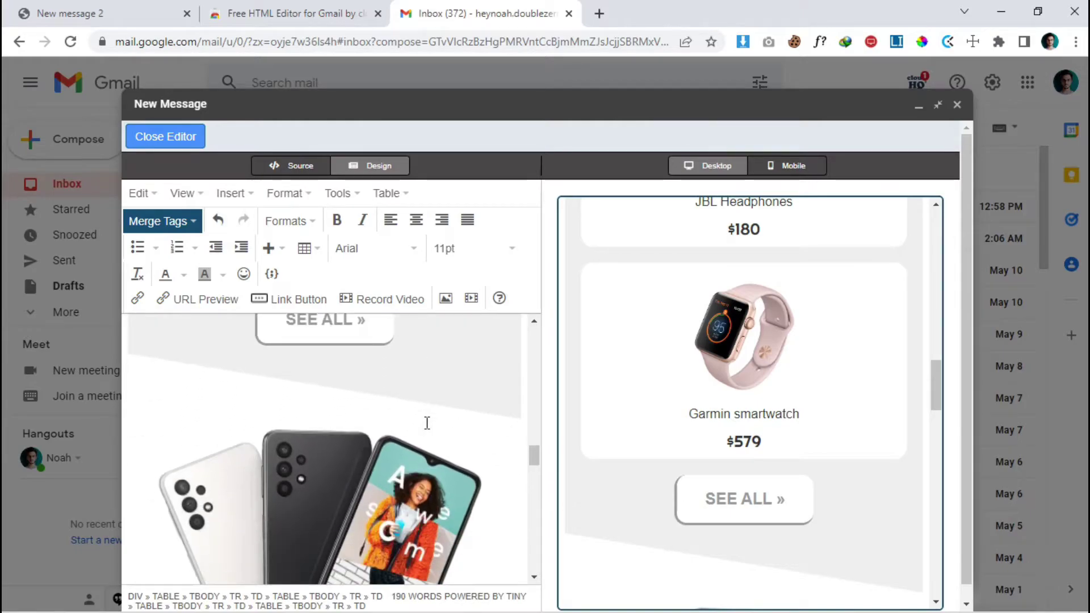
scroll(427, 423, "down", 2)
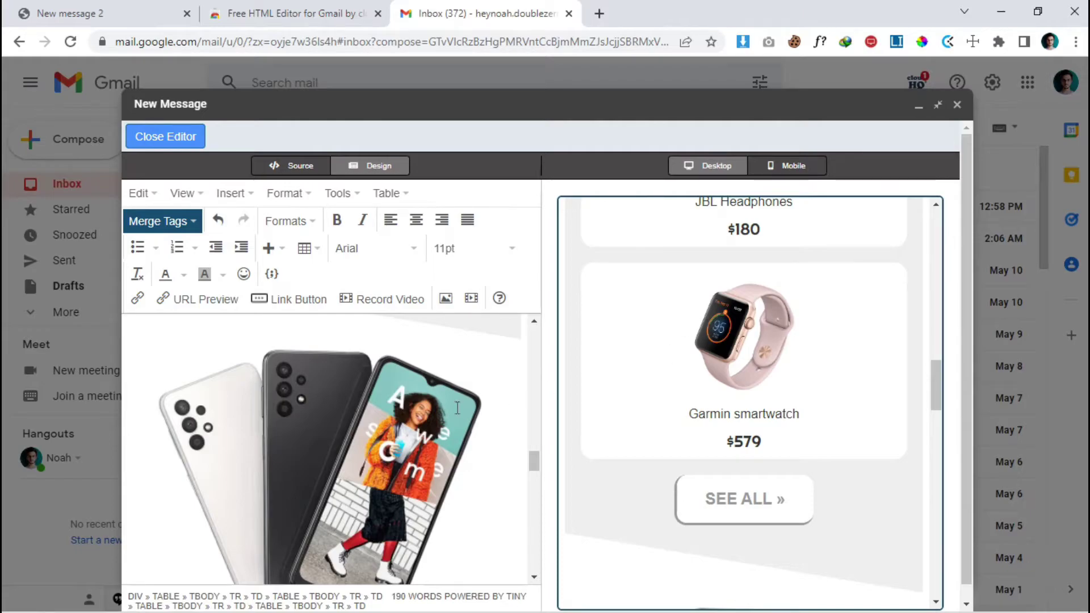
scroll(431, 413, "down", 2)
scroll(433, 412, "down", 2)
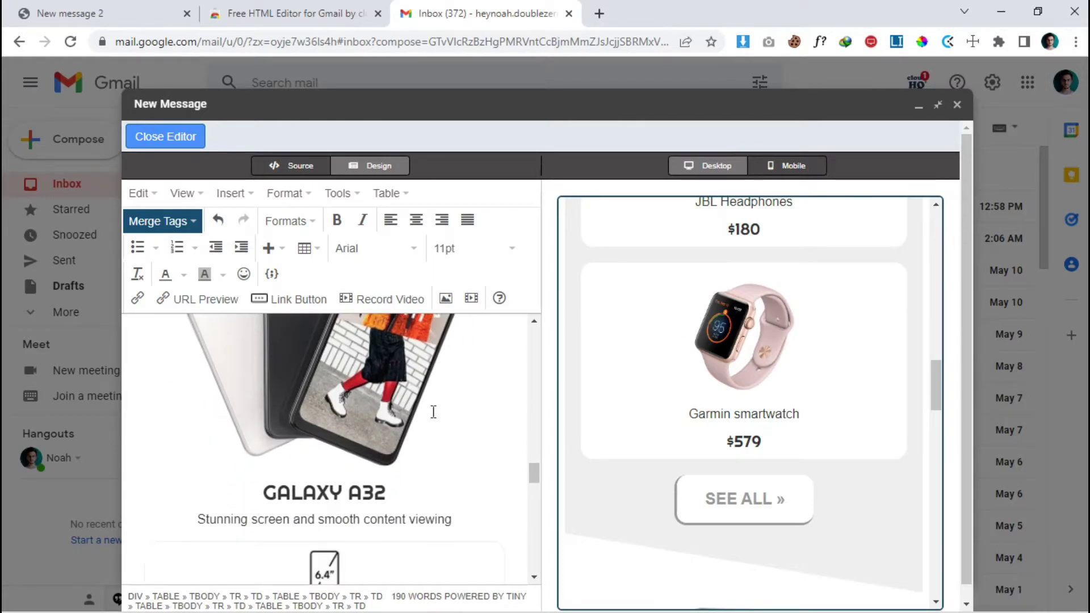
scroll(442, 410, "down", 10)
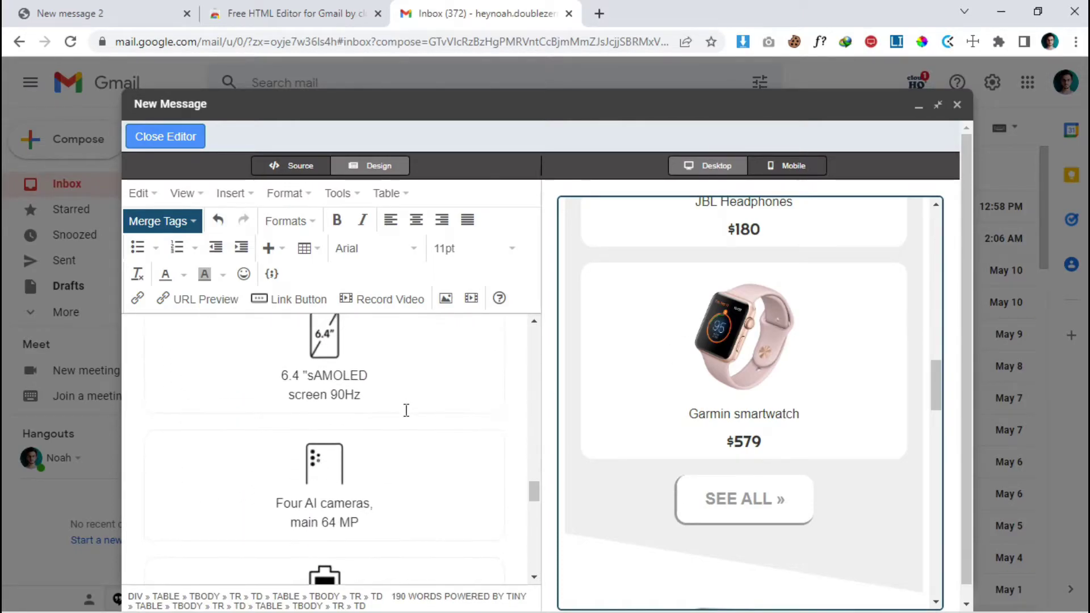
scroll(405, 410, "up", 1)
scroll(404, 409, "down", 1)
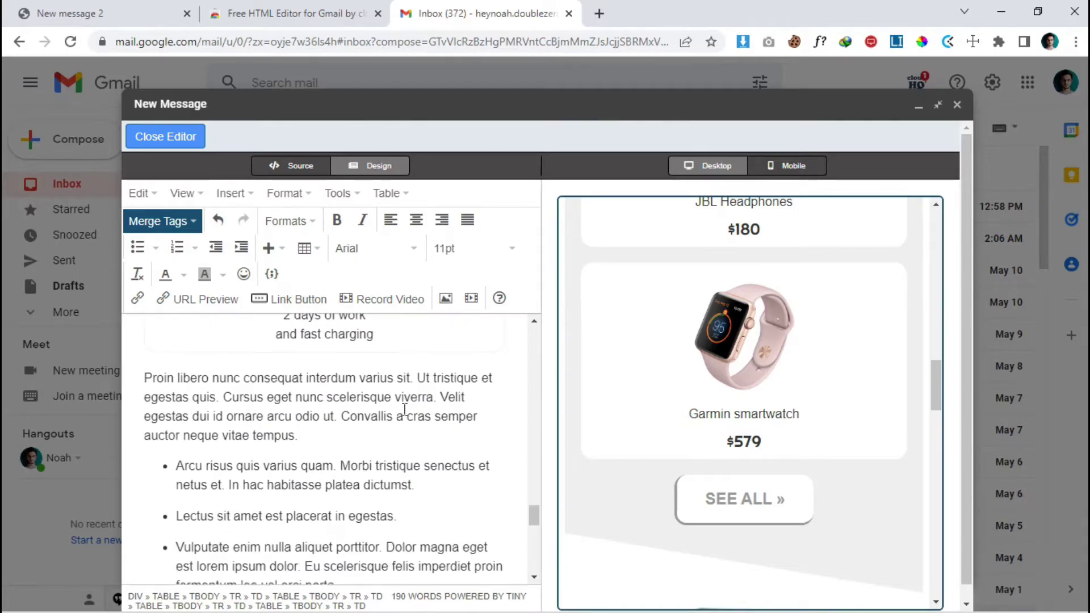
scroll(338, 407, "down", 4)
scroll(347, 418, "up", 1)
scroll(346, 419, "up", 4)
scroll(347, 417, "down", 5)
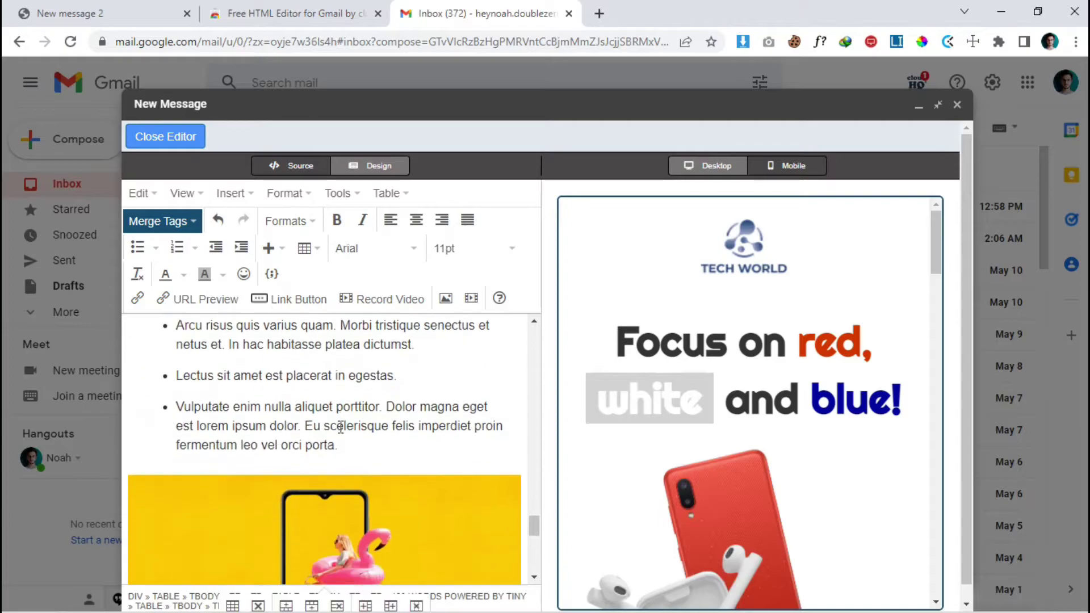
left_click_drag(935, 244, 940, 509)
scroll(378, 405, "up", 3)
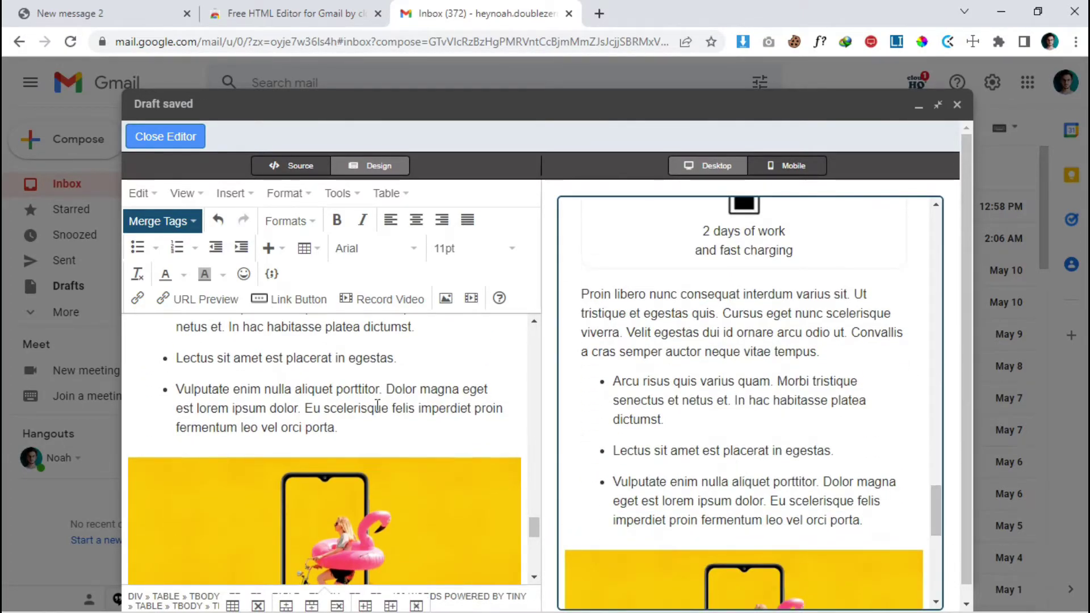
scroll(377, 405, "down", 3)
left_click_drag(344, 426, 211, 377)
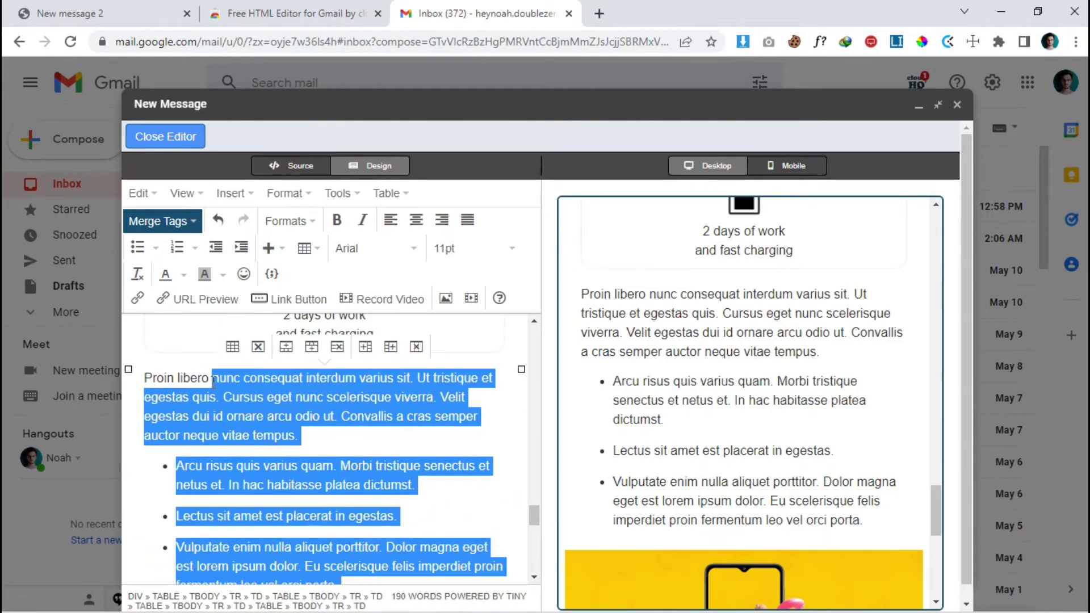
key("BackSpace")
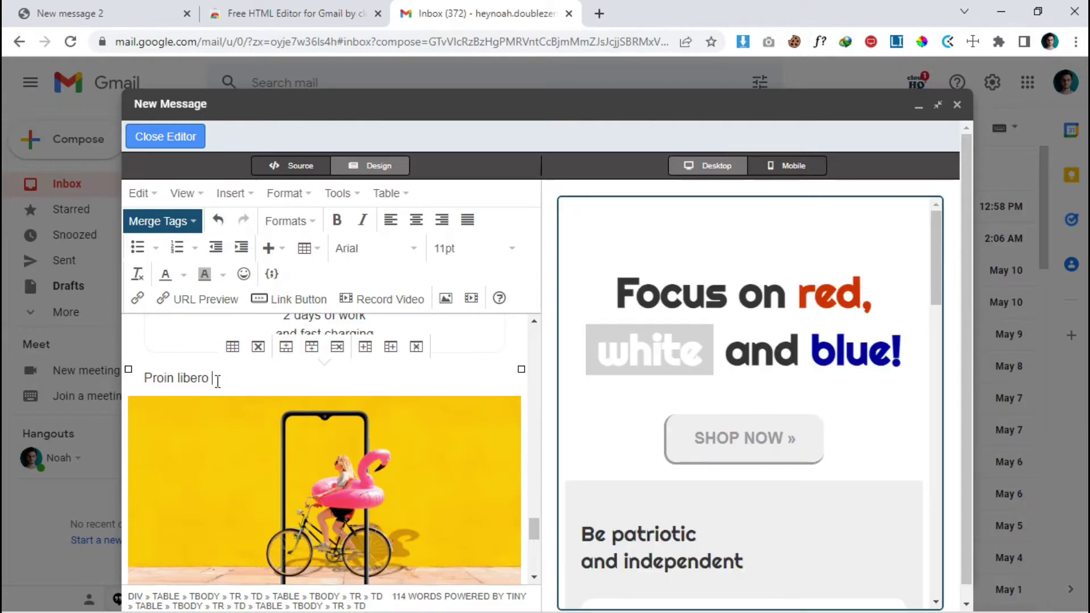
Open descriptions.txt, select the Samsung Galaxy A13 paragraph, and minimize Notepad and File Explorer
mouse_move(481, 596)
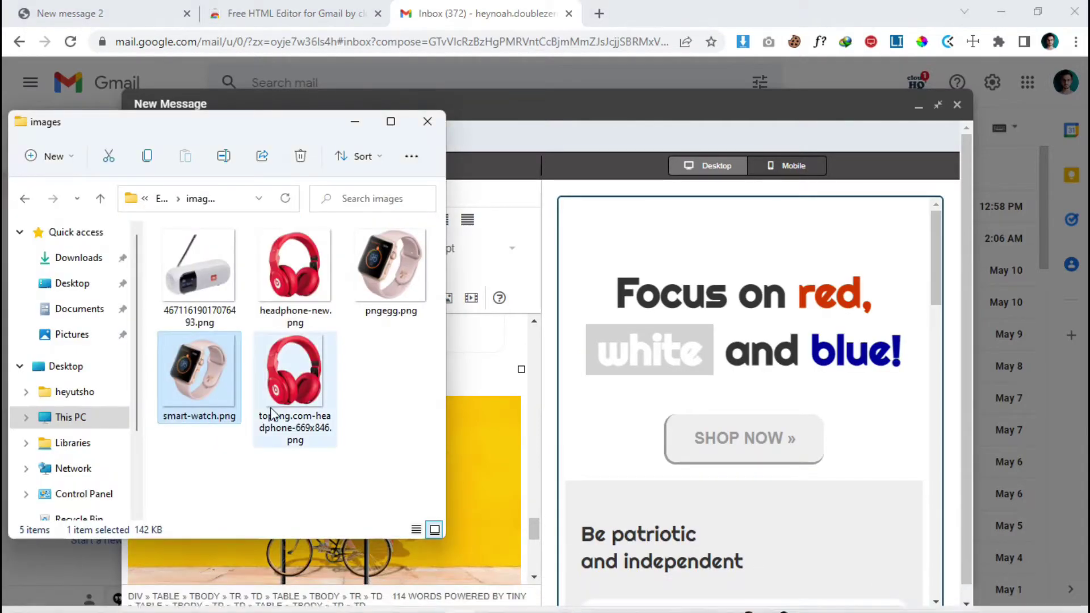
left_click(162, 199)
left_click(230, 282)
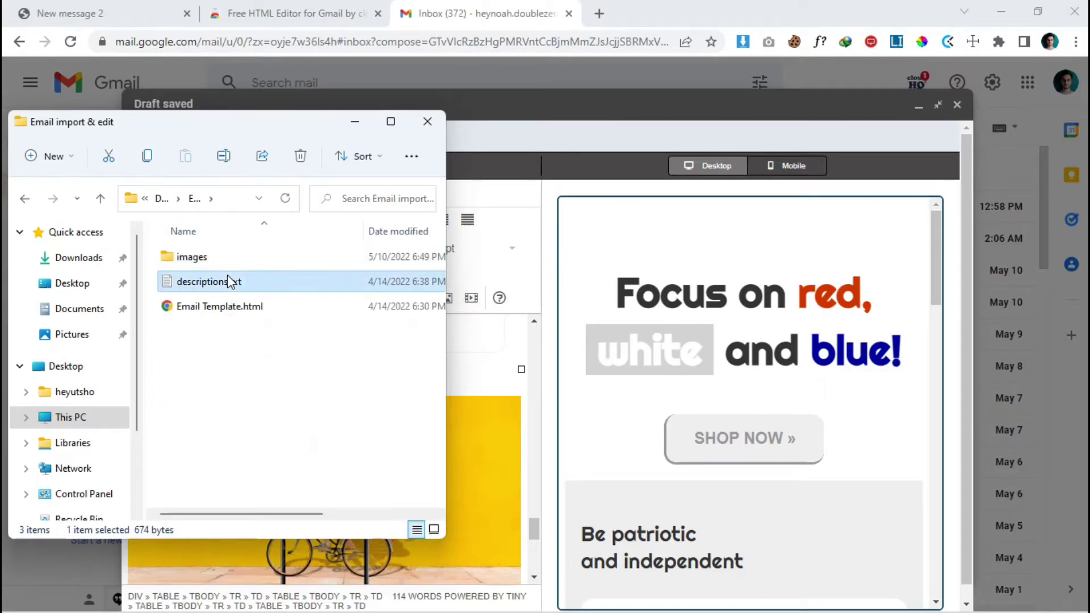
key("Return")
left_click_drag(908, 237, 523, 137)
key("ctrl+c")
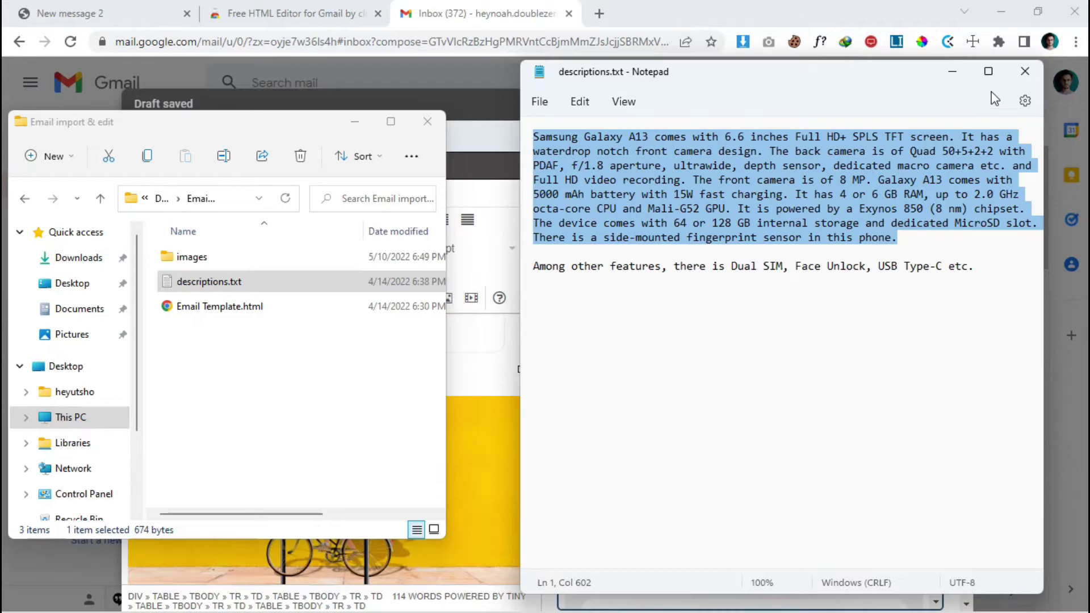
left_click(952, 71)
left_click(355, 121)
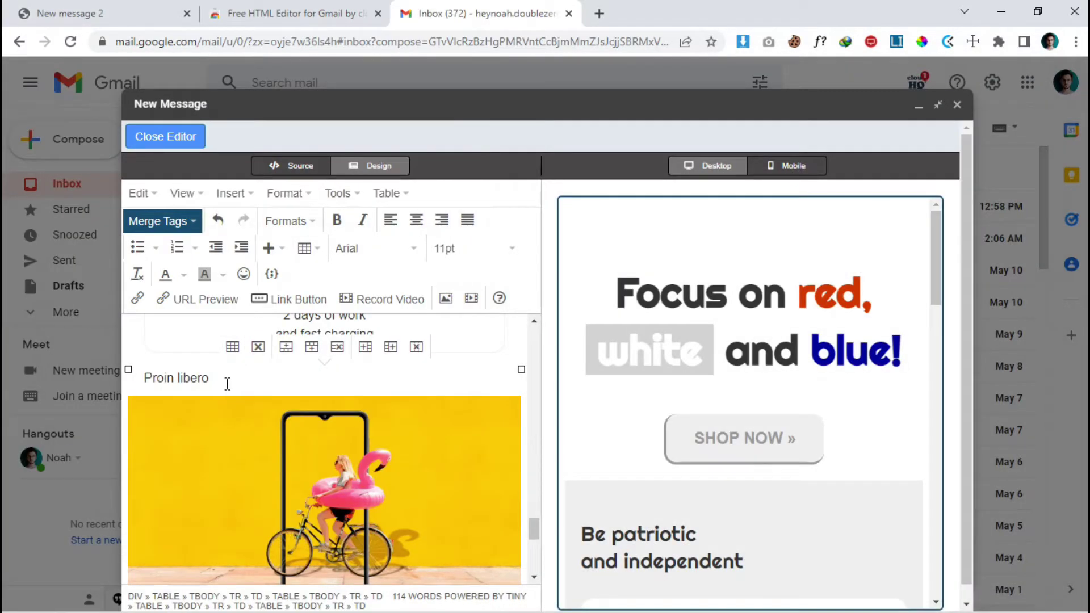
Paste the Samsung Galaxy A13 description and delete the leftover 'Proin libero' words
key("ctrl+v")
left_click_drag(212, 366, 143, 365)
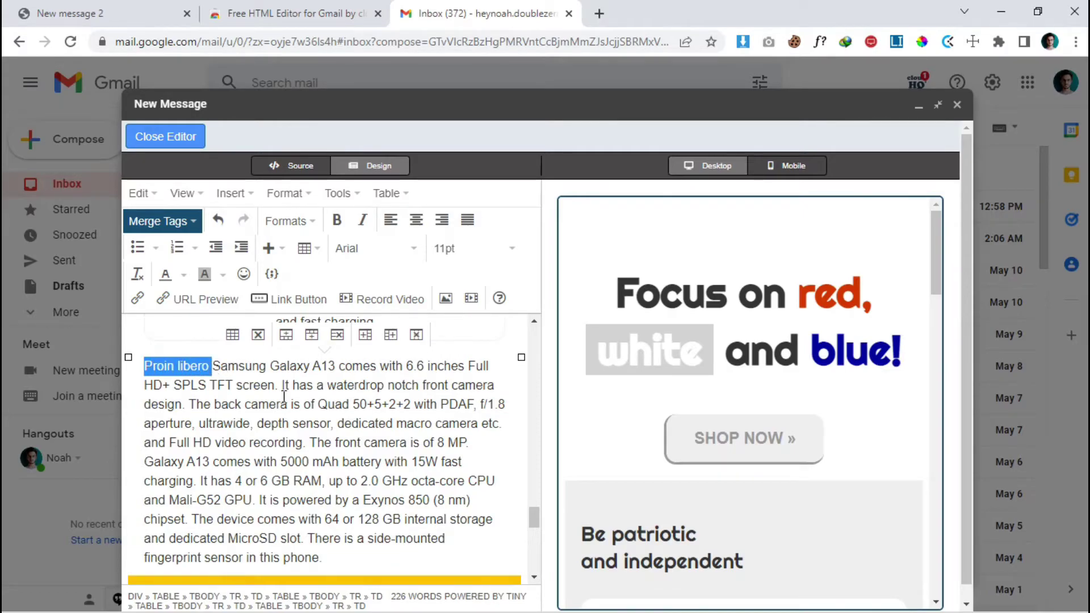
key("BackSpace")
Review the edited template in the preview, then close the cloudHQ editor
scroll(274, 397, "down", 1)
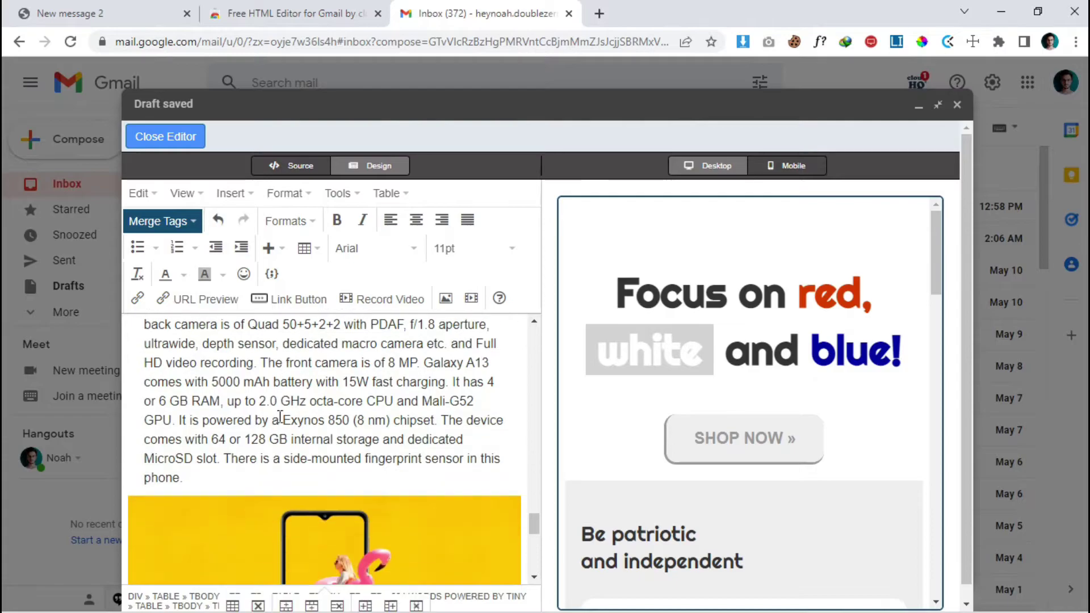
scroll(882, 349, "down", 3)
scroll(908, 321, "up", 1)
scroll(902, 317, "up", 3)
left_click_drag(935, 287, 918, 496)
scroll(798, 398, "down", 2)
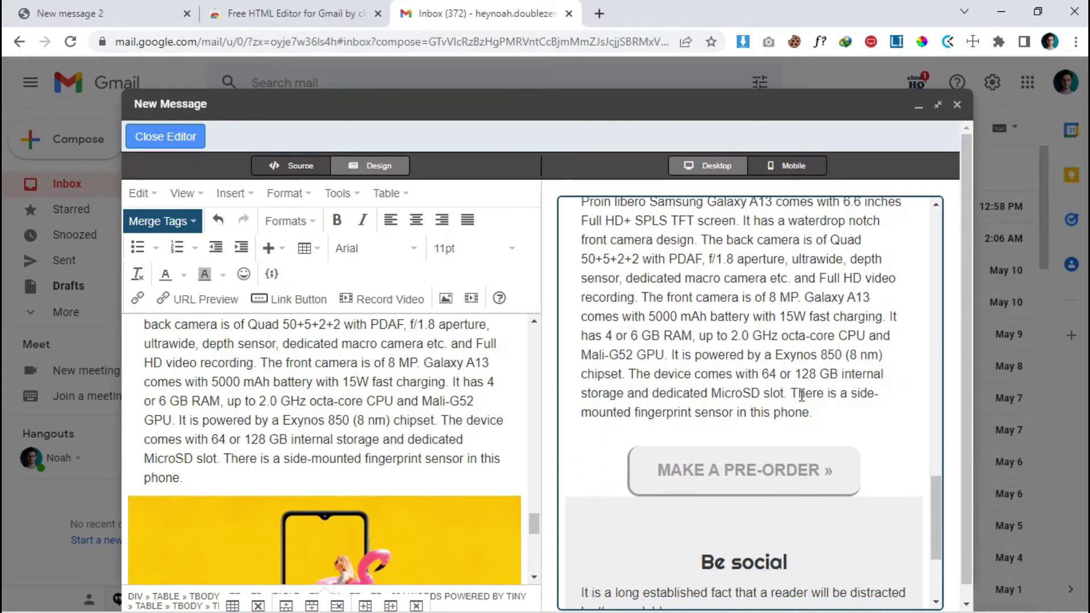
scroll(792, 371, "up", 2)
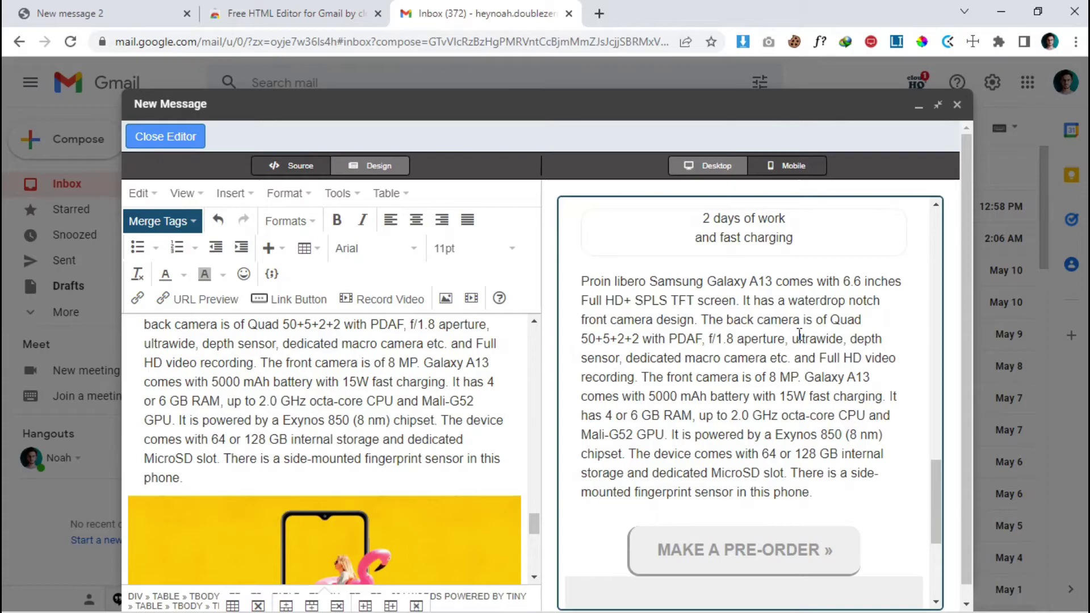
scroll(369, 390, "down", 5)
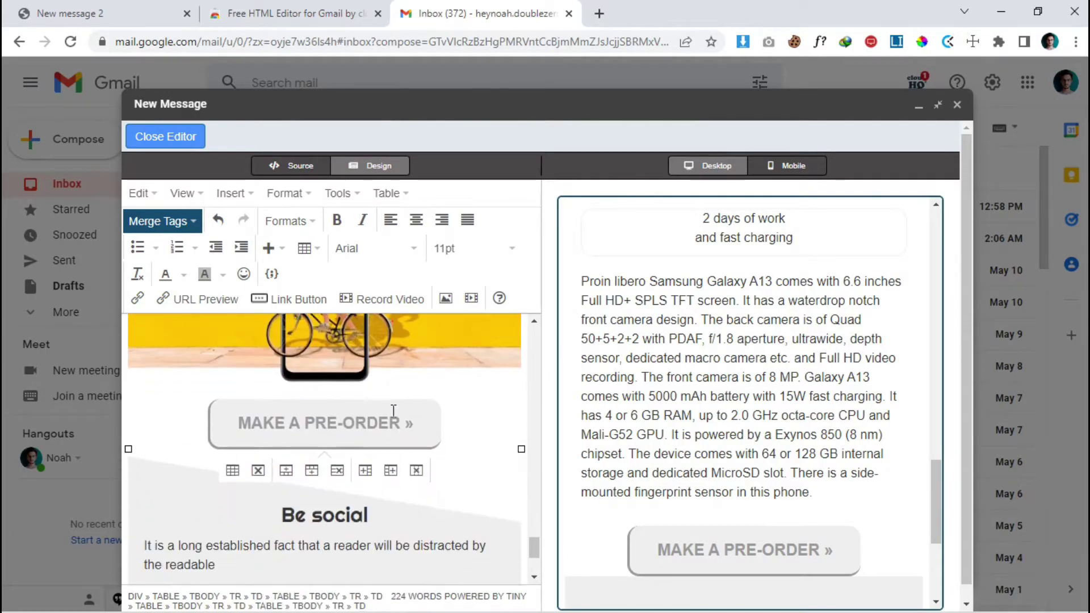
left_click(535, 515)
left_click_drag(533, 519, 534, 565)
scroll(445, 452, "down", 1)
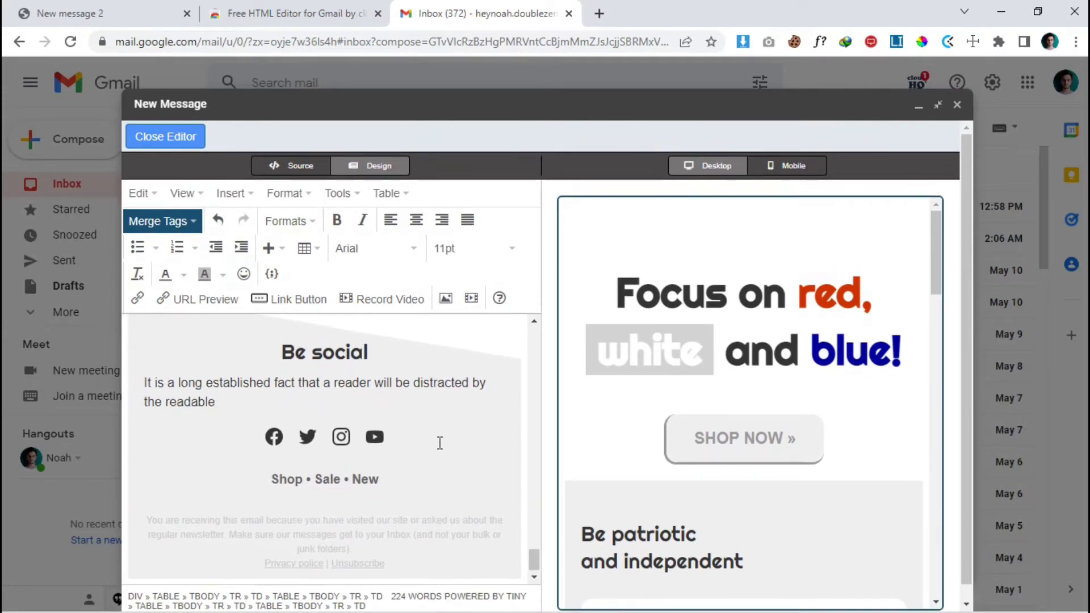
scroll(438, 442, "up", 3)
scroll(378, 420, "up", 3)
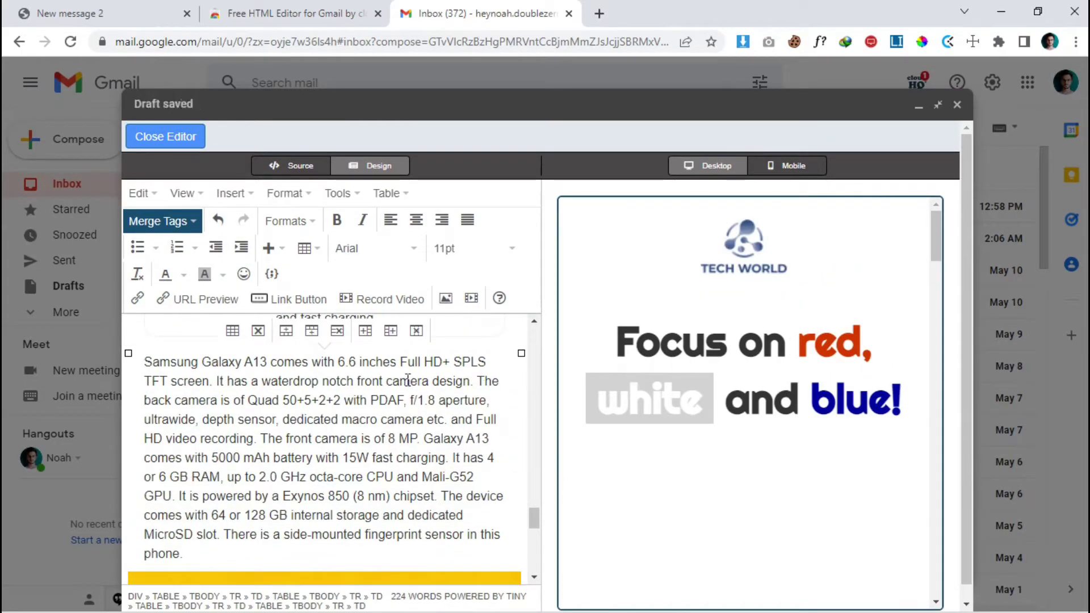
left_click_drag(935, 241, 955, 518)
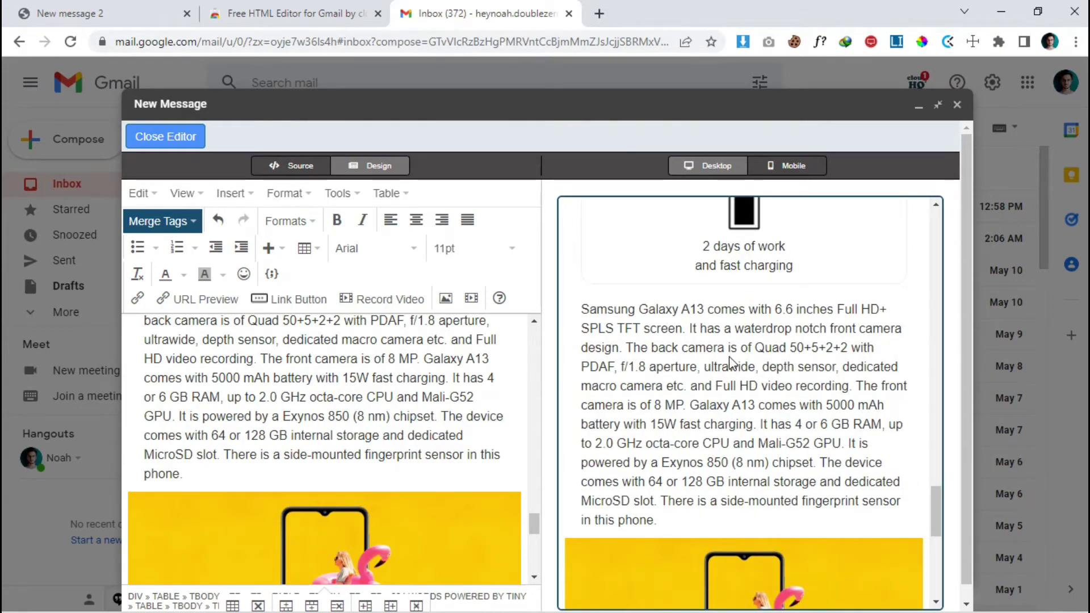
scroll(731, 363, "down", 5)
scroll(337, 335, "down", 6)
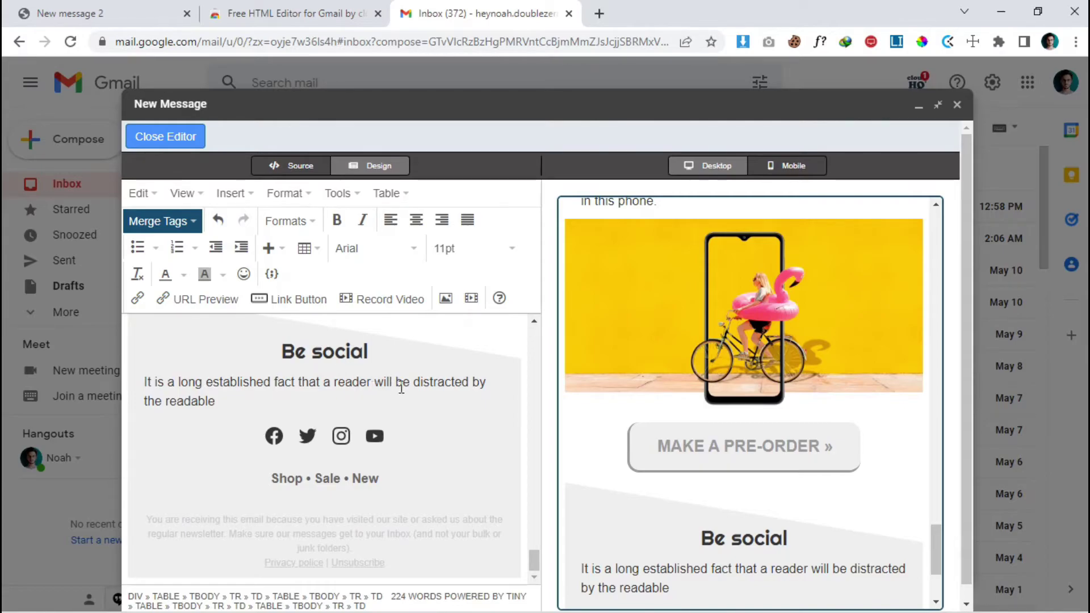
left_click_drag(534, 559, 533, 530)
scroll(672, 407, "up", 4)
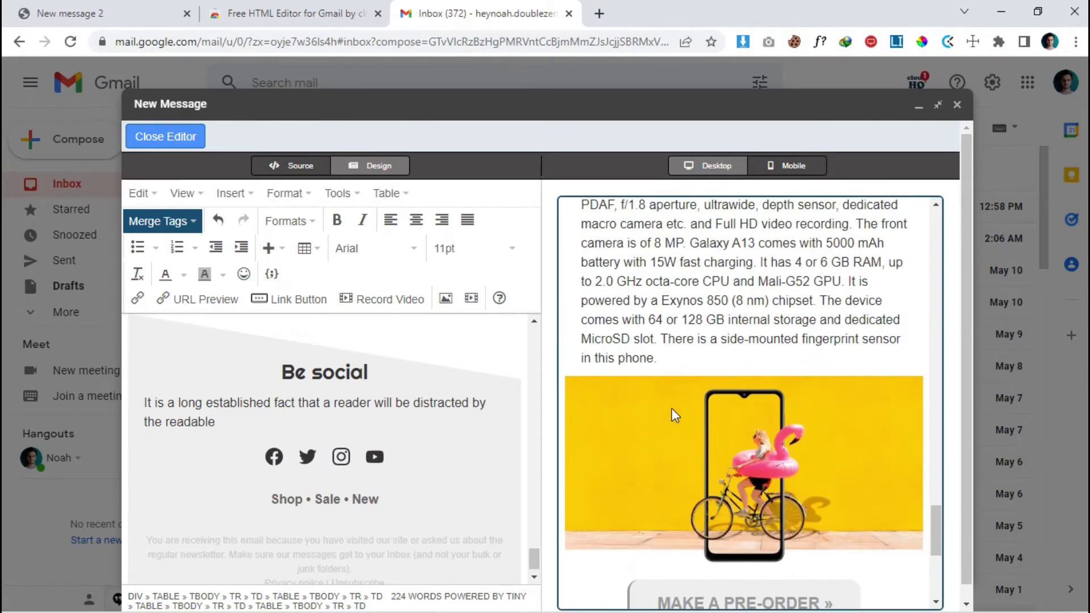
scroll(672, 408, "up", 1)
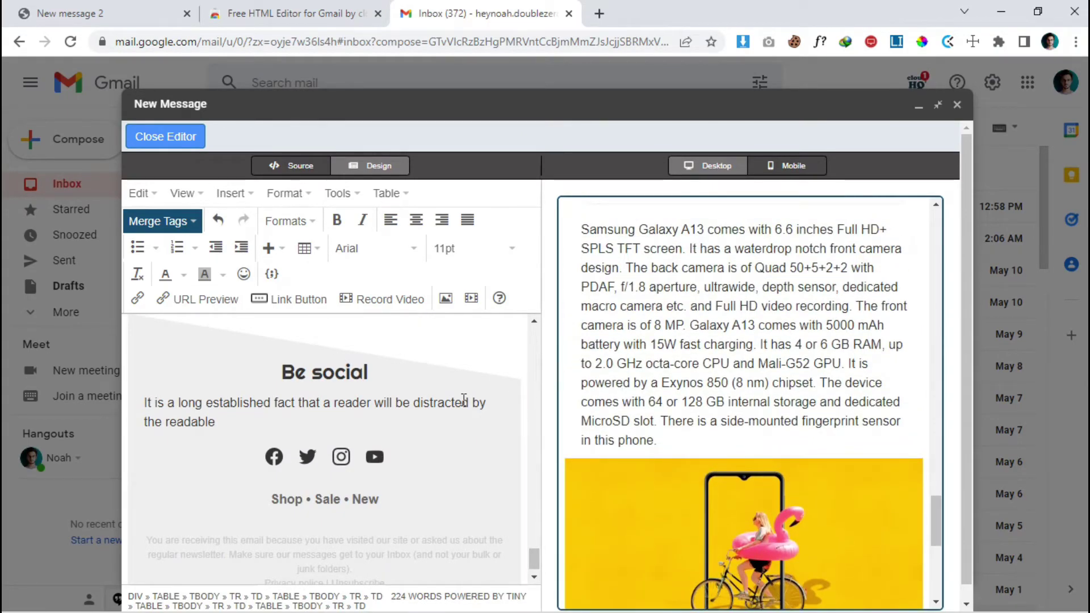
scroll(464, 400, "down", 1)
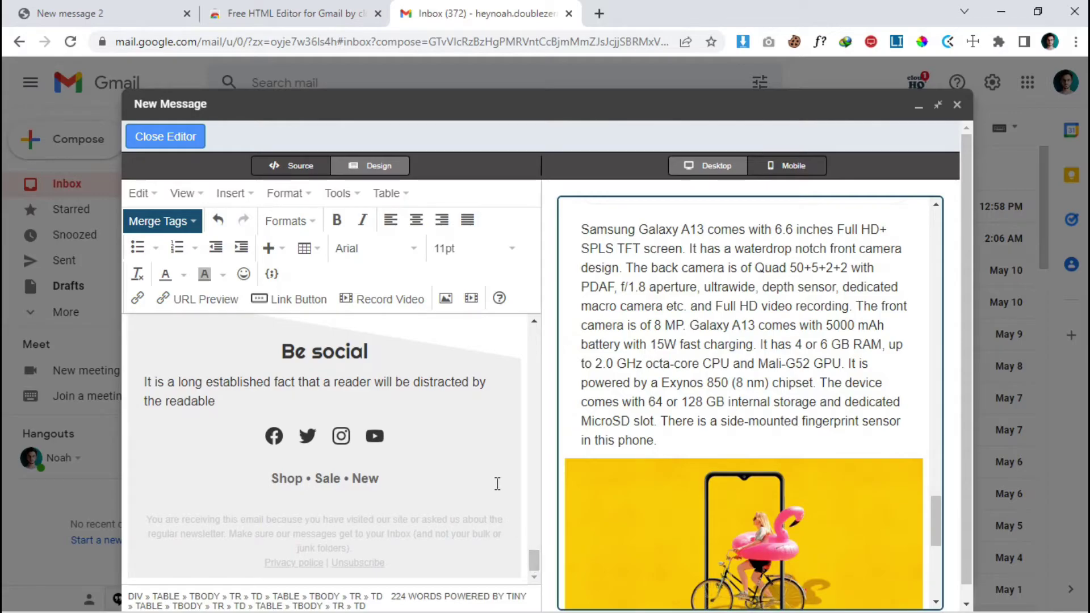
mouse_move(533, 559)
left_mouse_down()
mouse_move(544, 345)
mouse_move(553, 440)
mouse_move(536, 566)
left_mouse_up()
left_click(186, 141)
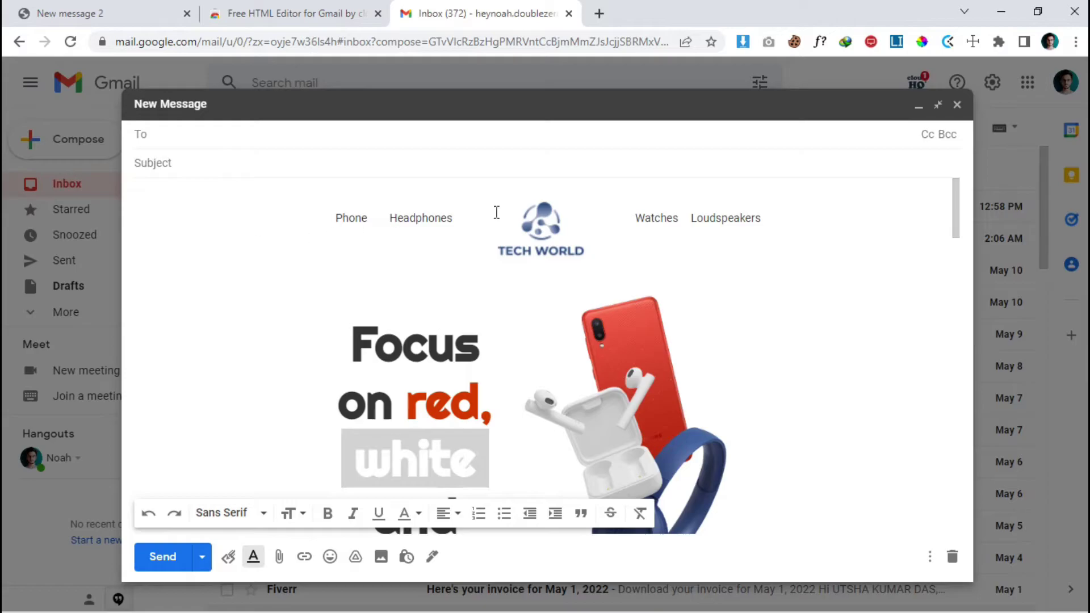
scroll(503, 282, "down", 4)
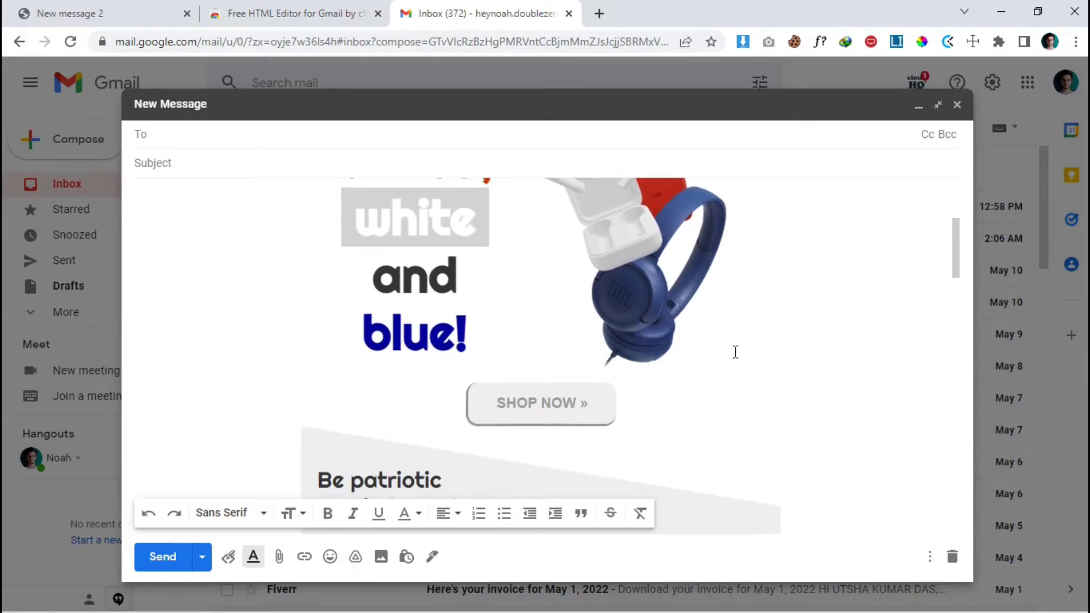
scroll(734, 352, "down", 4)
left_click_drag(959, 285, 958, 196)
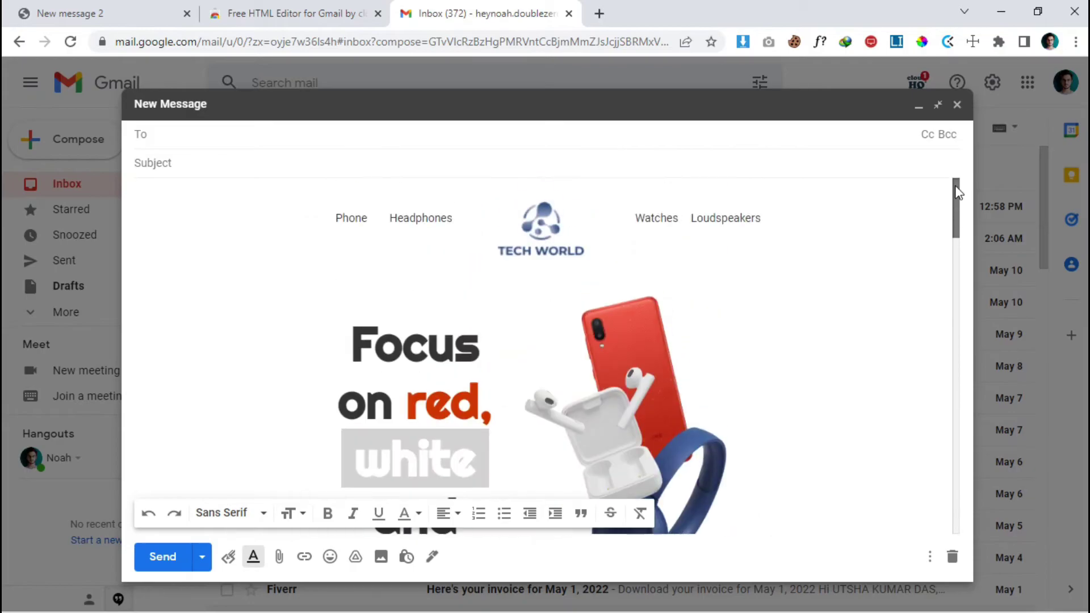
scroll(416, 230, "down", 10)
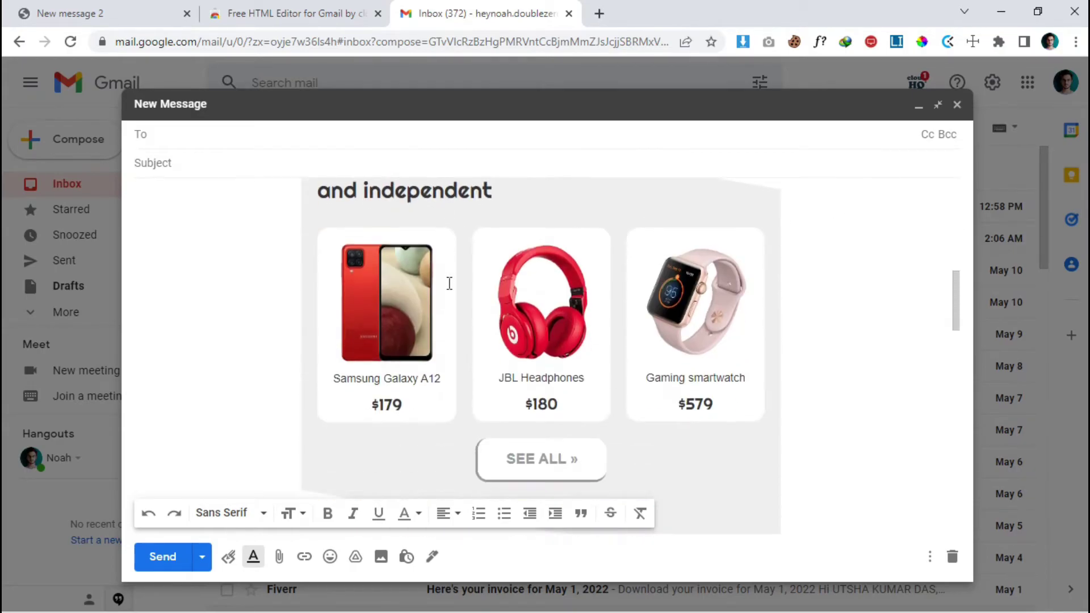
scroll(532, 265, "up", 2)
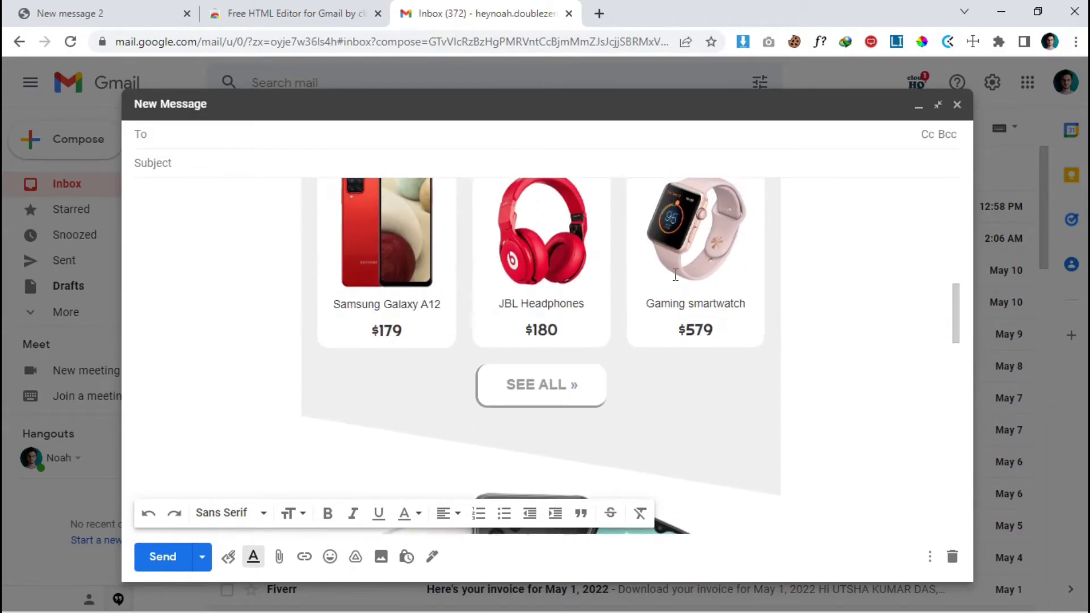
scroll(658, 355, "down", 3)
scroll(687, 349, "down", 9)
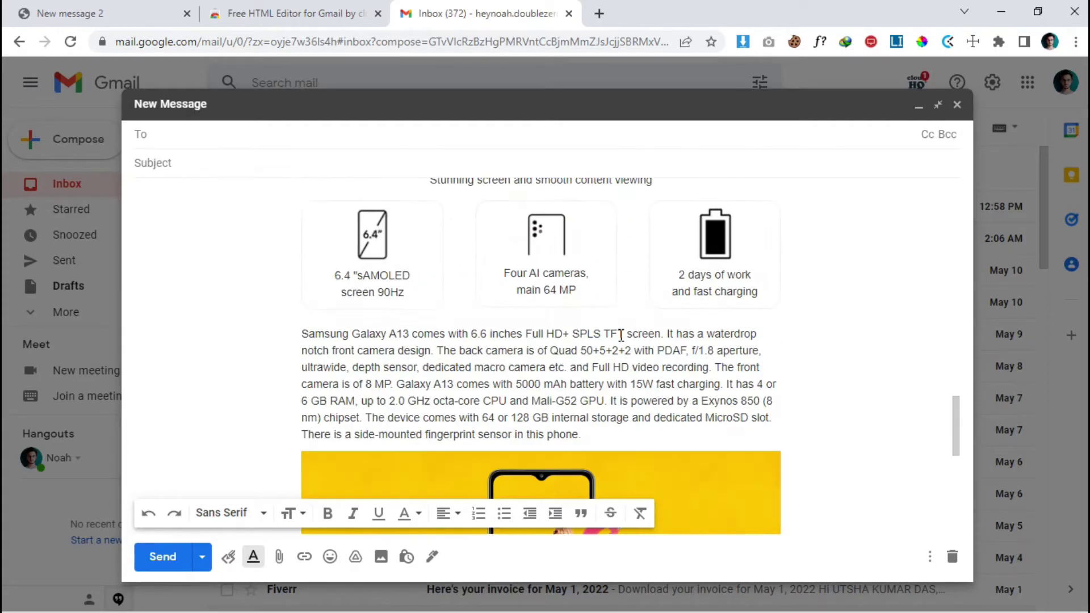
scroll(633, 364, "up", 4)
scroll(633, 363, "up", 6)
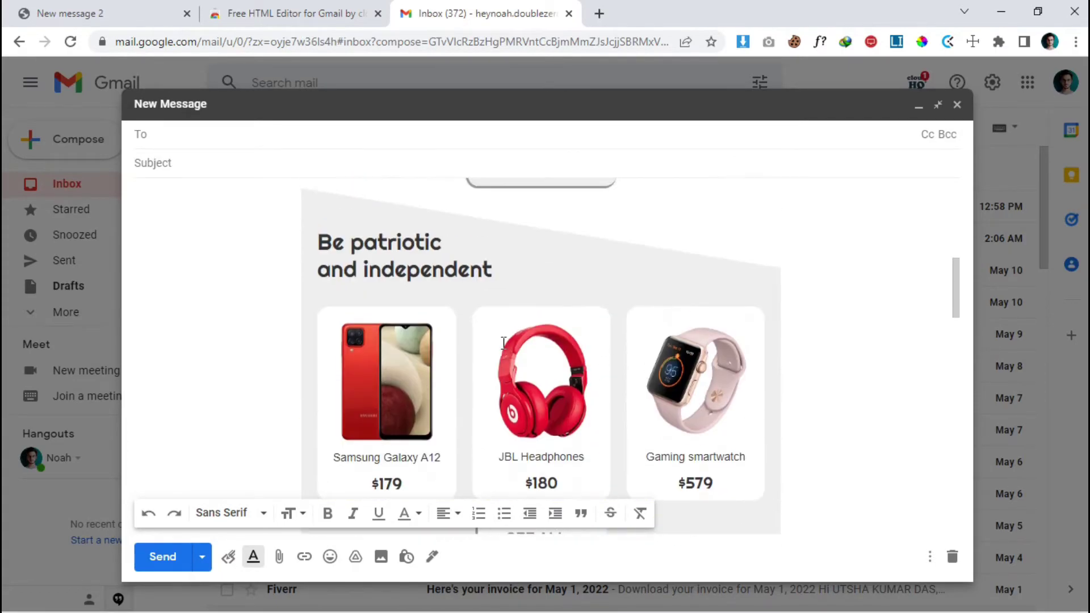
scroll(554, 349, "down", 2)
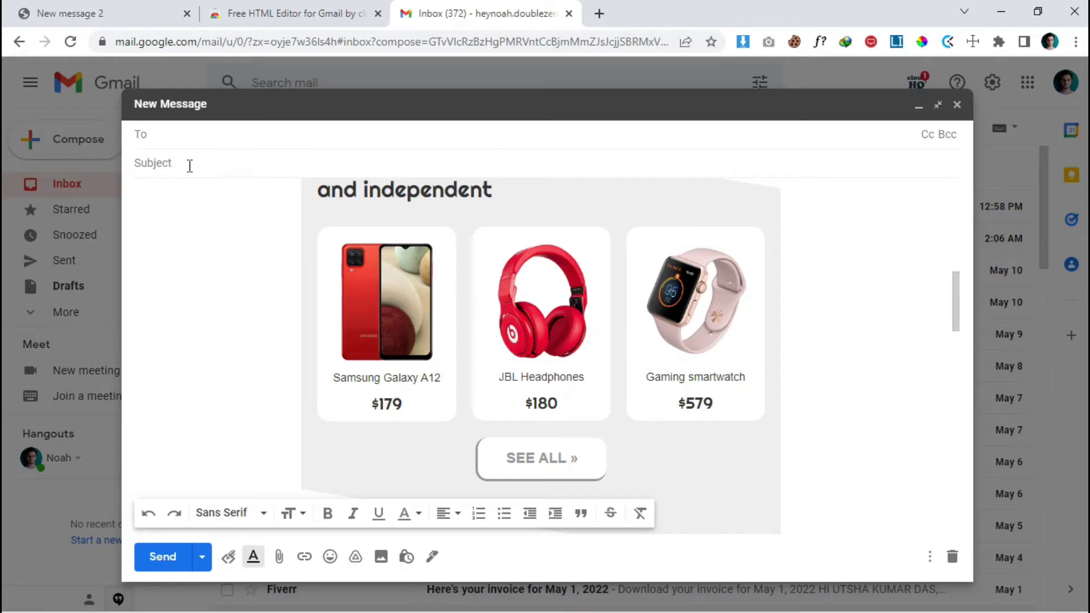
left_click_drag(955, 292, 942, 189)
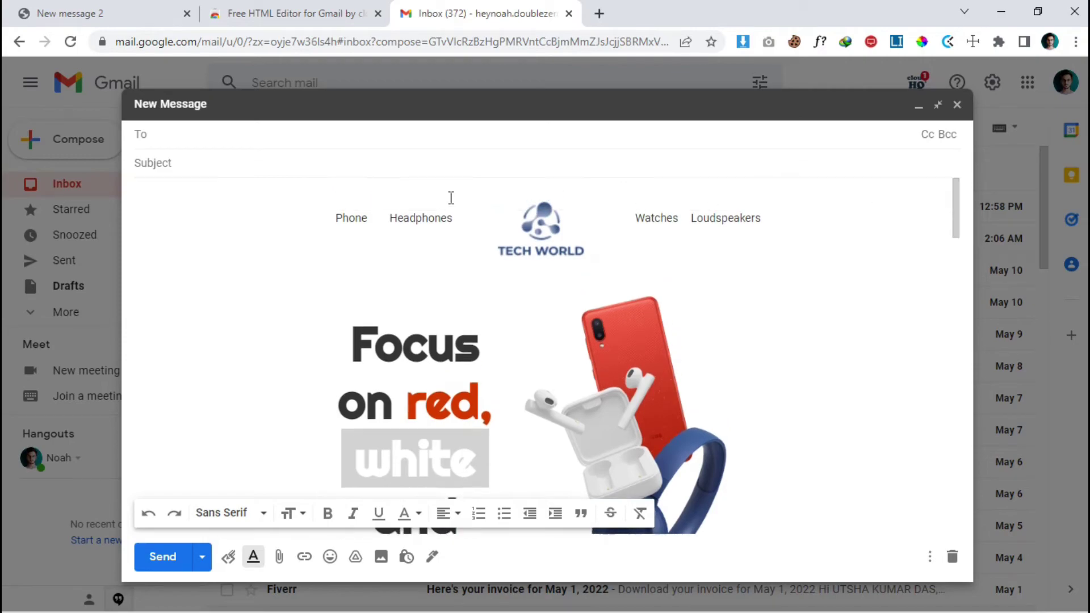
Enter 'My Email Template' as the draft's subject
left_click(226, 162)
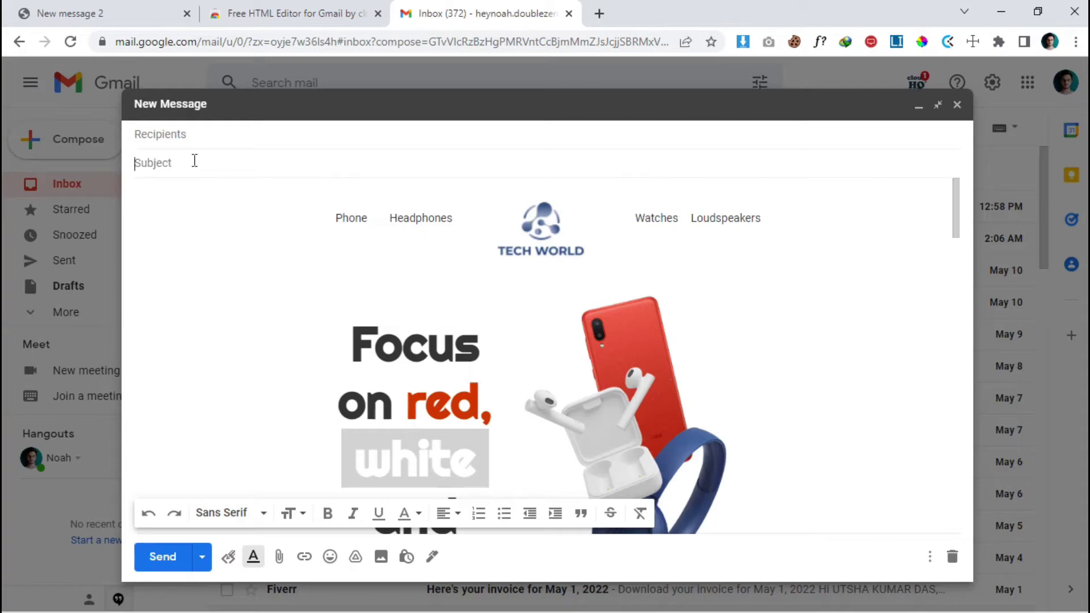
type("My Email Template")
scroll(783, 384, "down", 7)
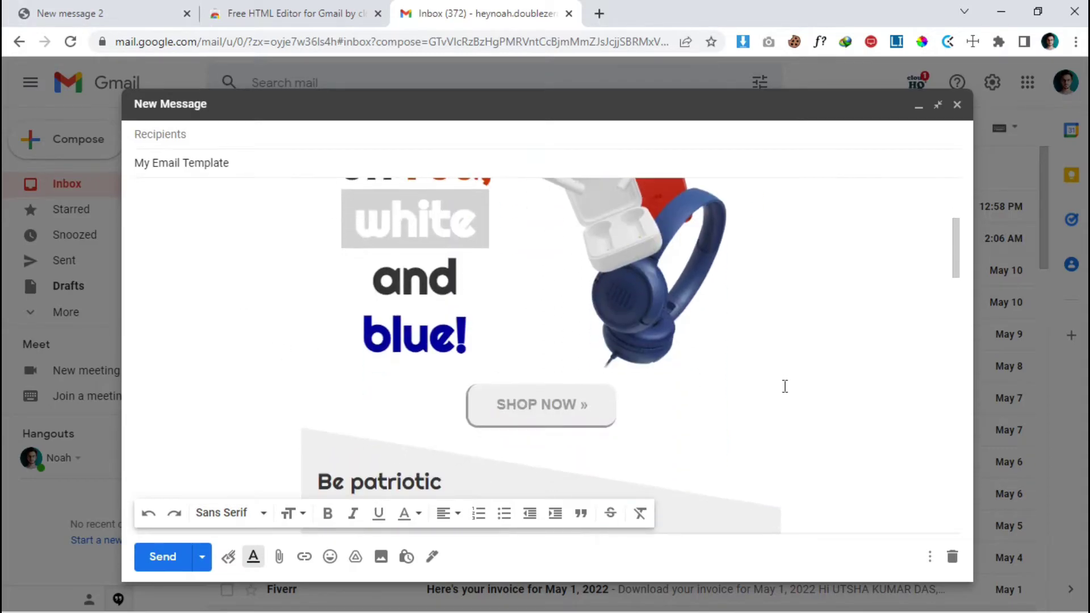
scroll(789, 383, "up", 8)
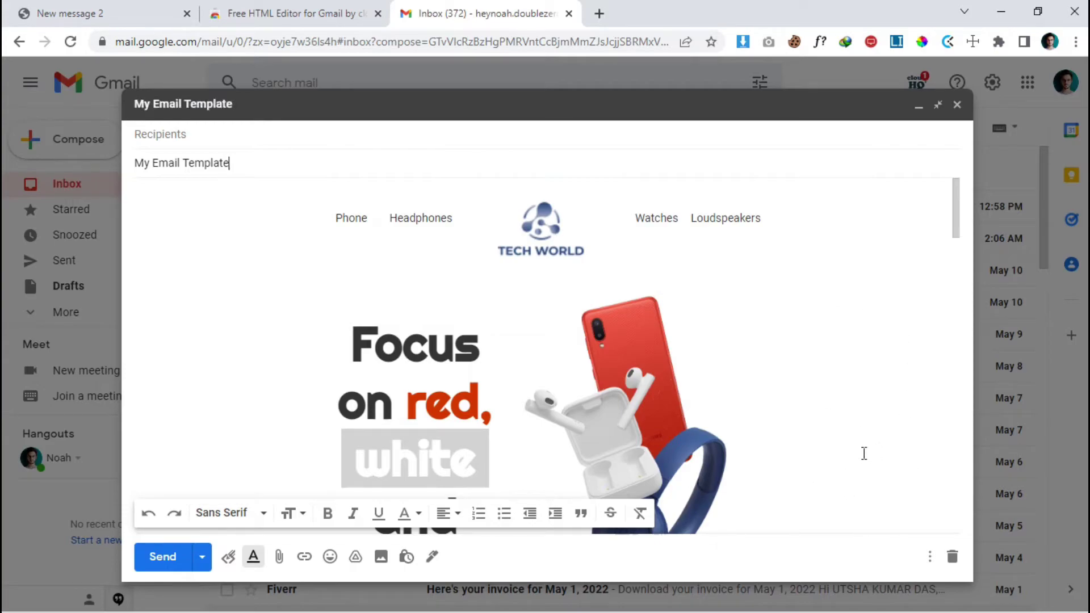
Save the Tech World draft as a new template, renamed 'My HTML Email Template'
left_click(929, 561)
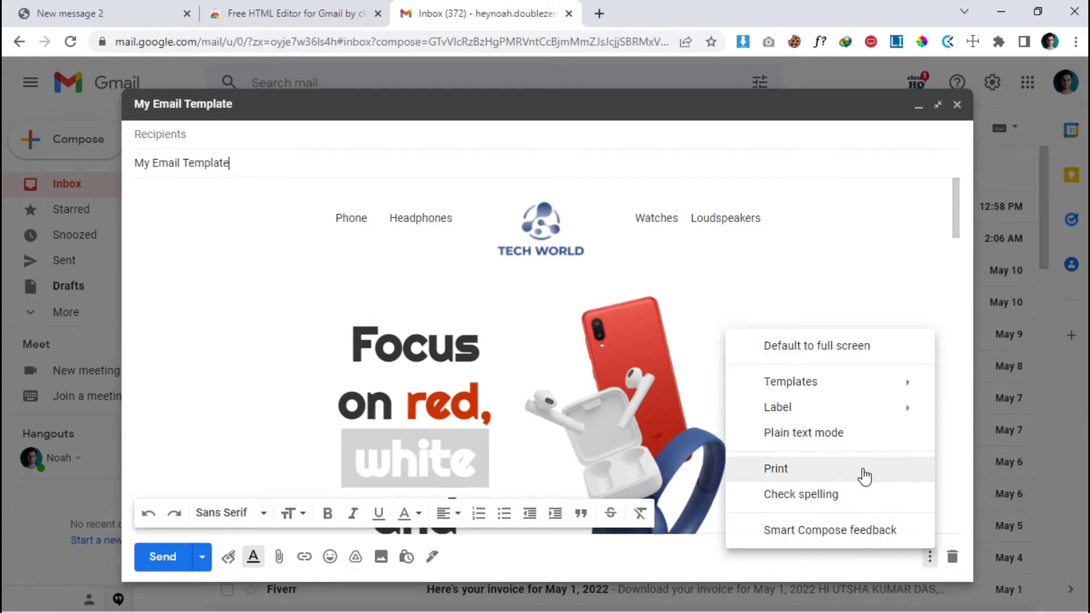
mouse_move(832, 409)
mouse_move(829, 387)
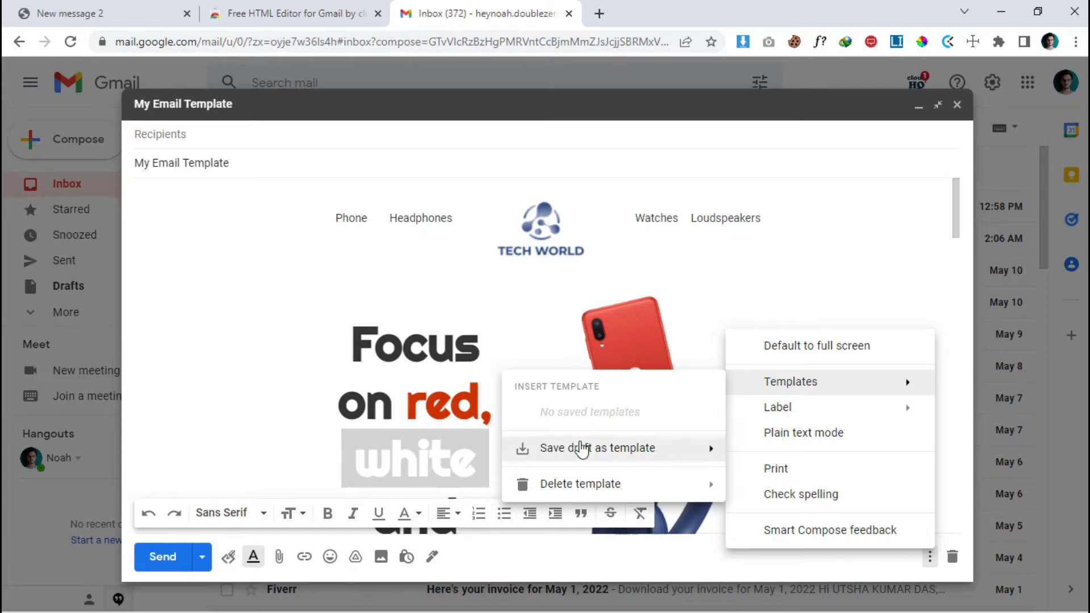
mouse_move(580, 449)
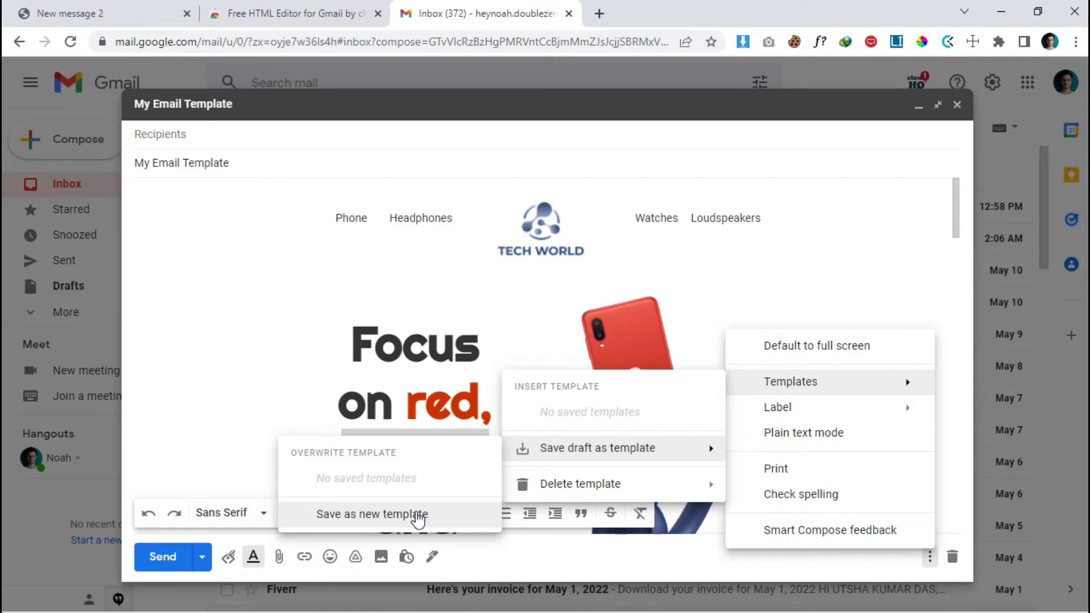
left_click(418, 514)
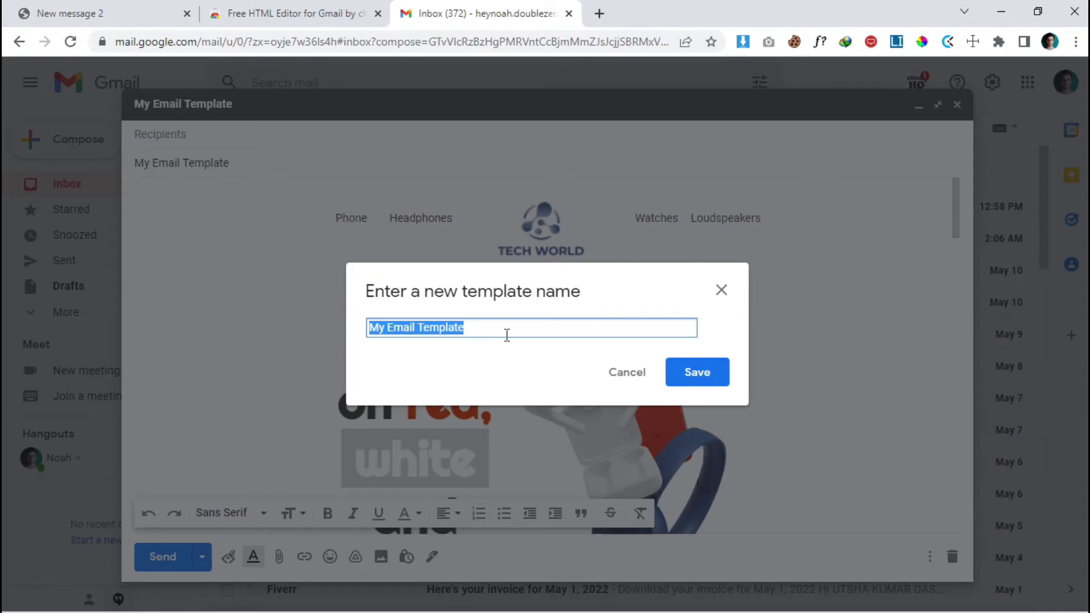
left_click(495, 330)
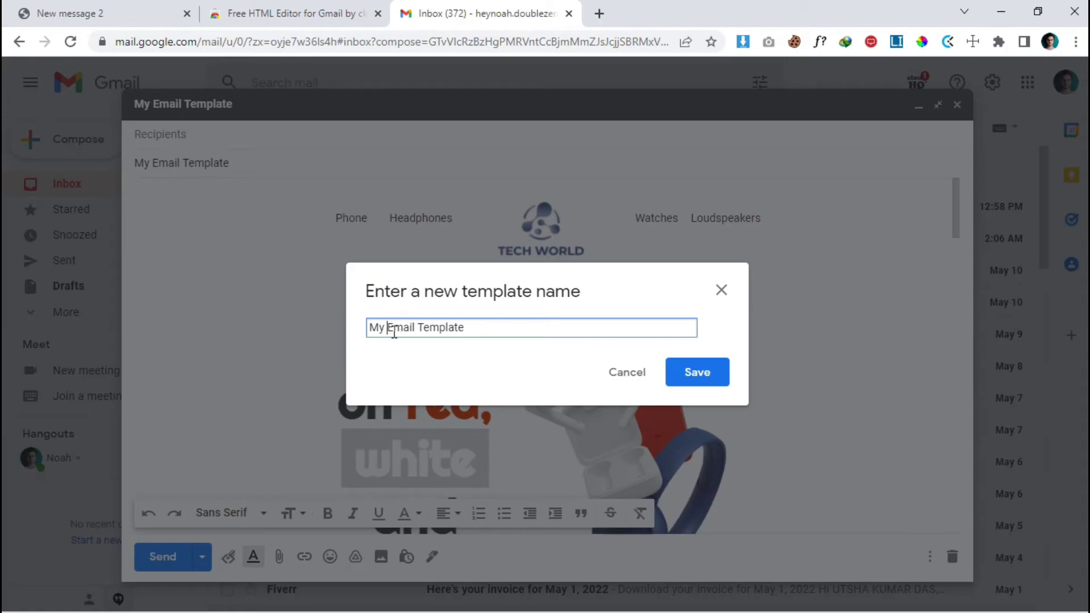
type("HTML")
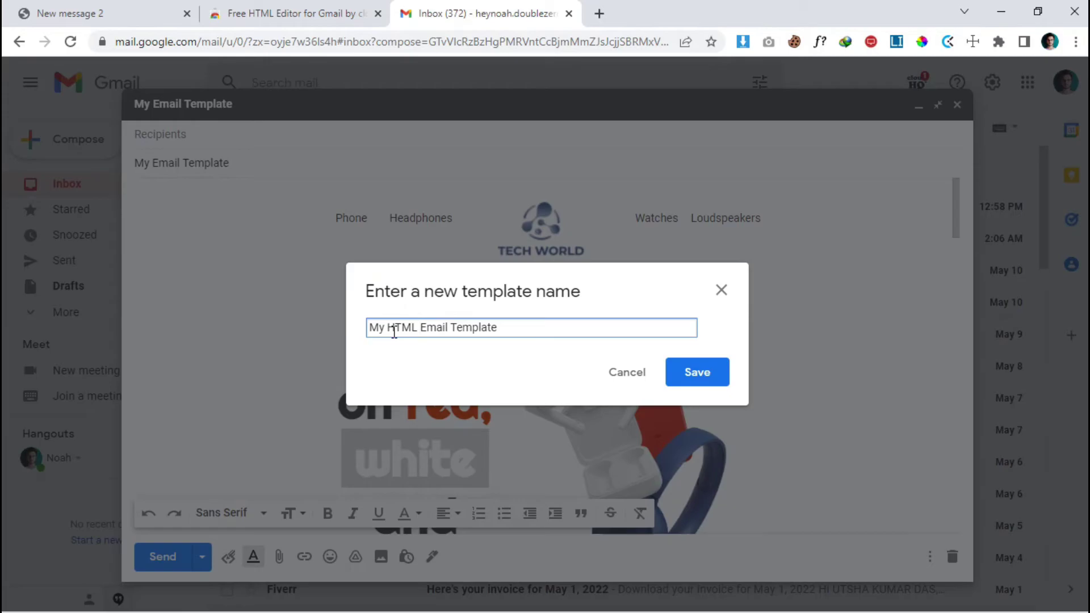
left_click(702, 376)
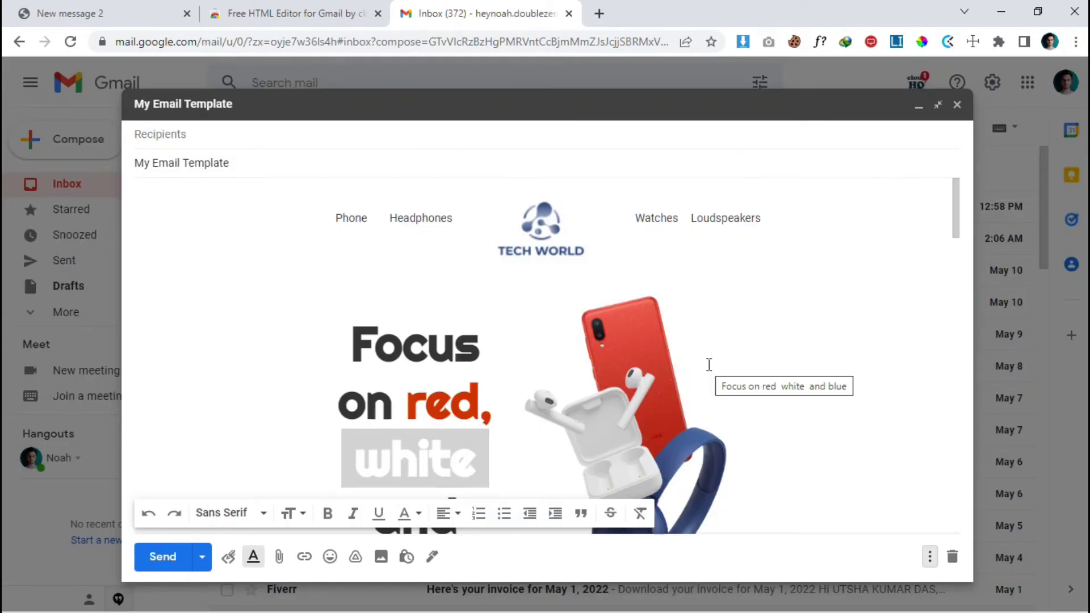
Close the current draft, start a new message, and insert 'My HTML Email Template'
left_click(956, 105)
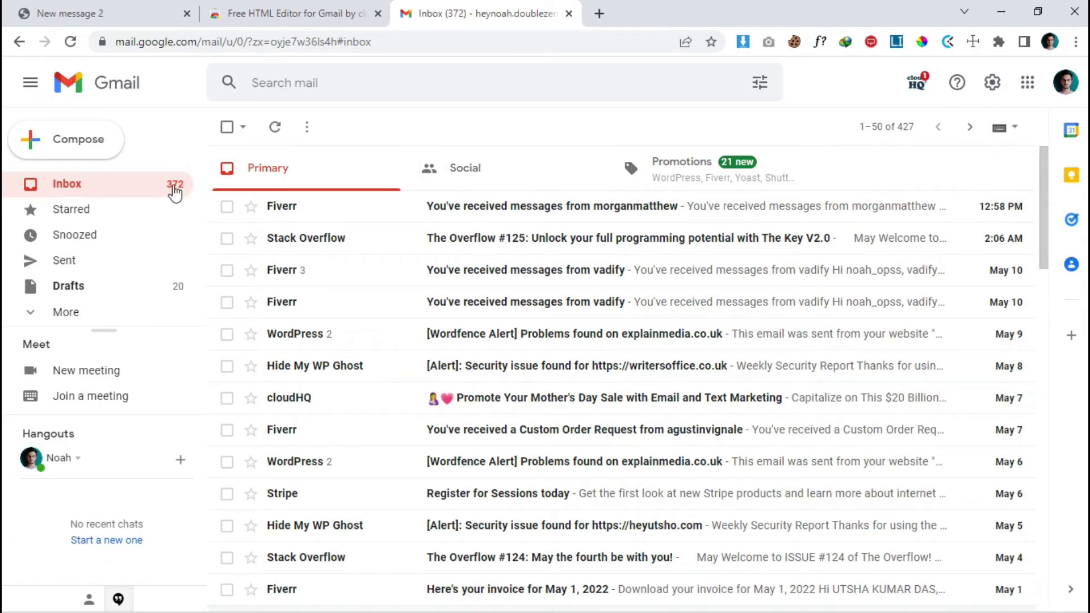
left_click(100, 143)
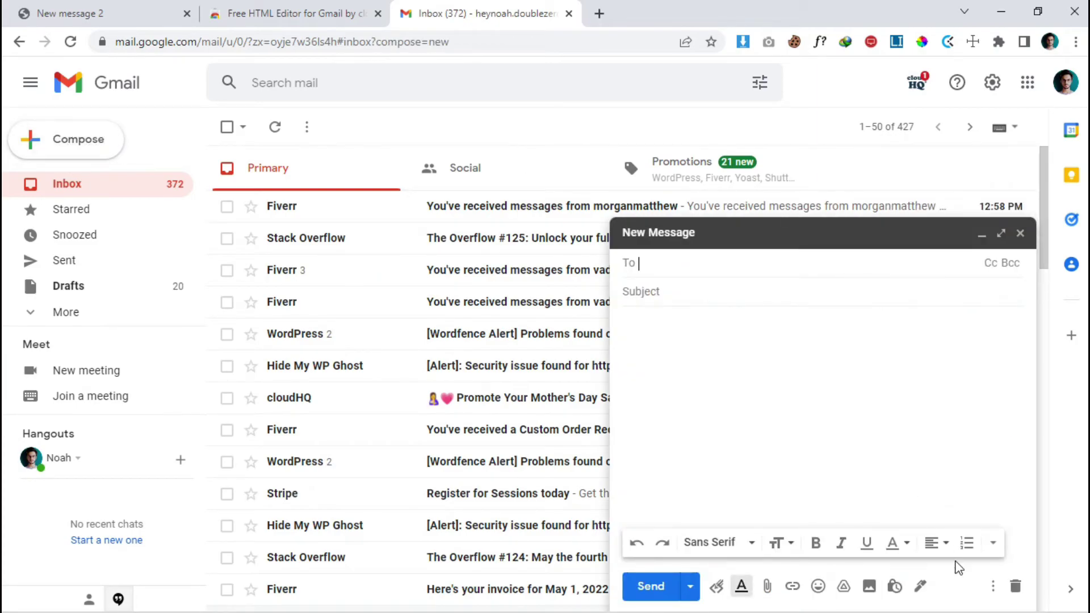
left_click(992, 587)
mouse_move(916, 415)
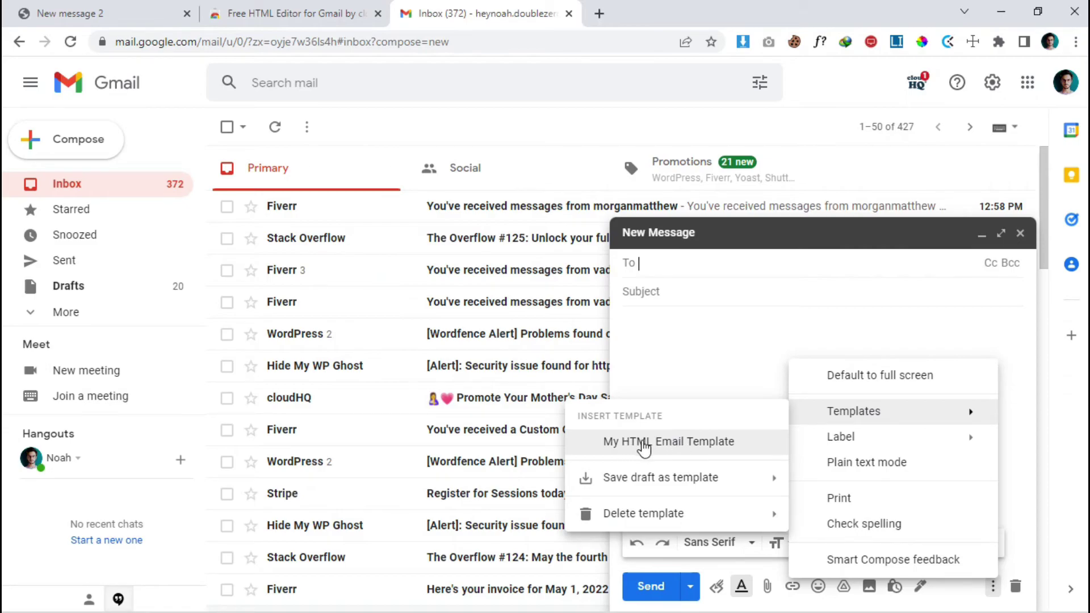
left_click(694, 444)
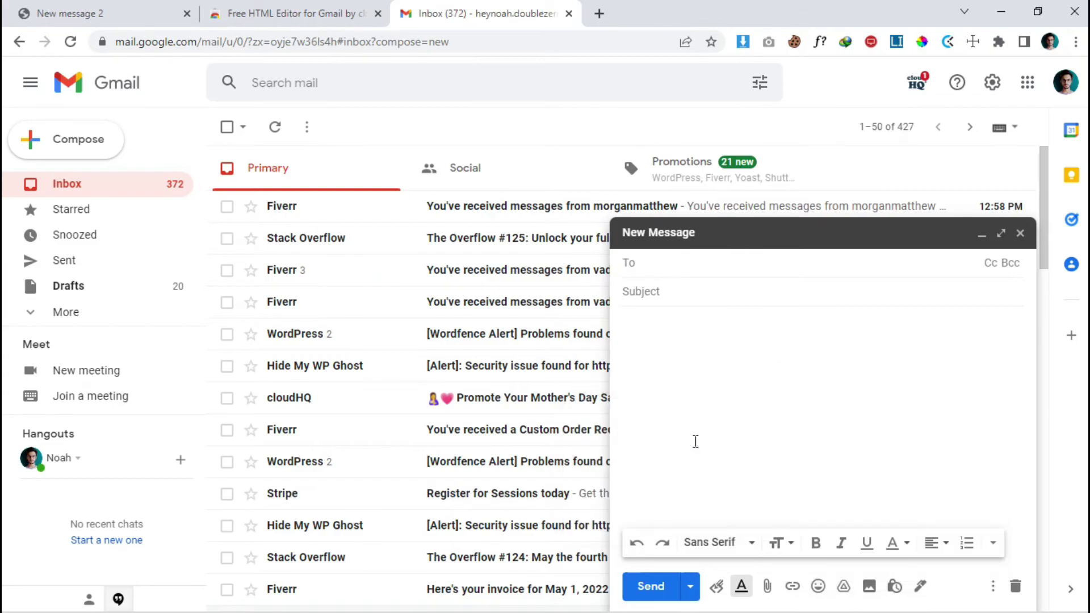
Scroll through the Tech World email inserted from the saved template
left_click(997, 163)
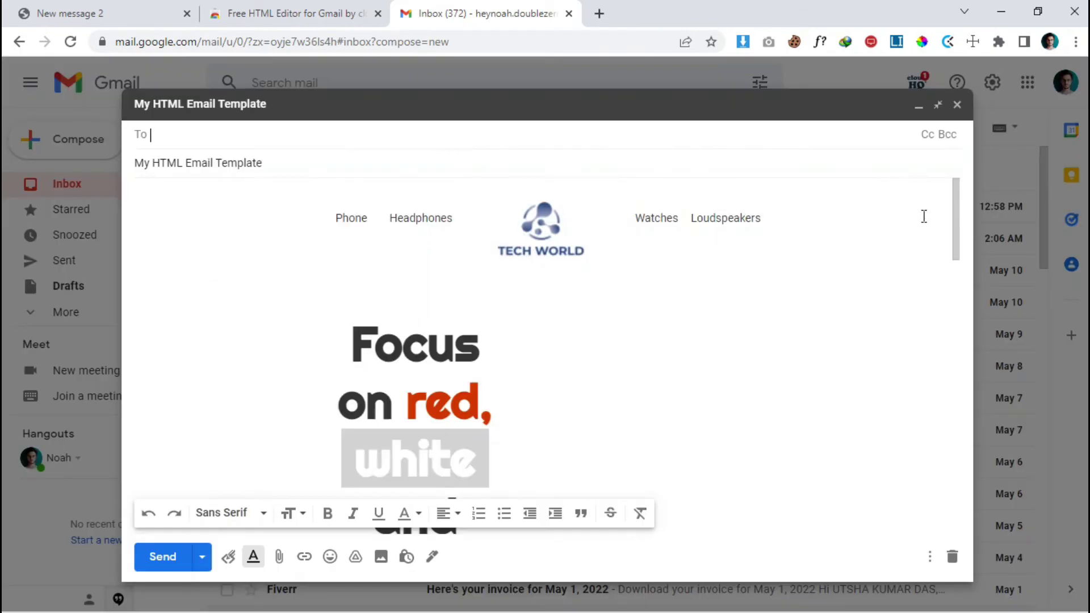
scroll(693, 332, "down", 7)
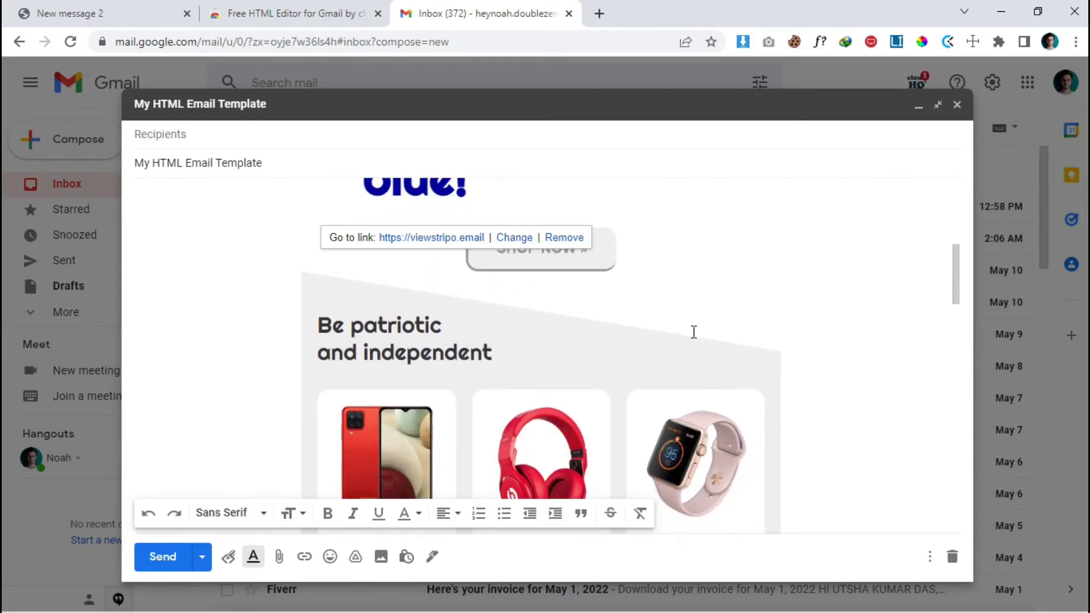
scroll(896, 311, "up", 8)
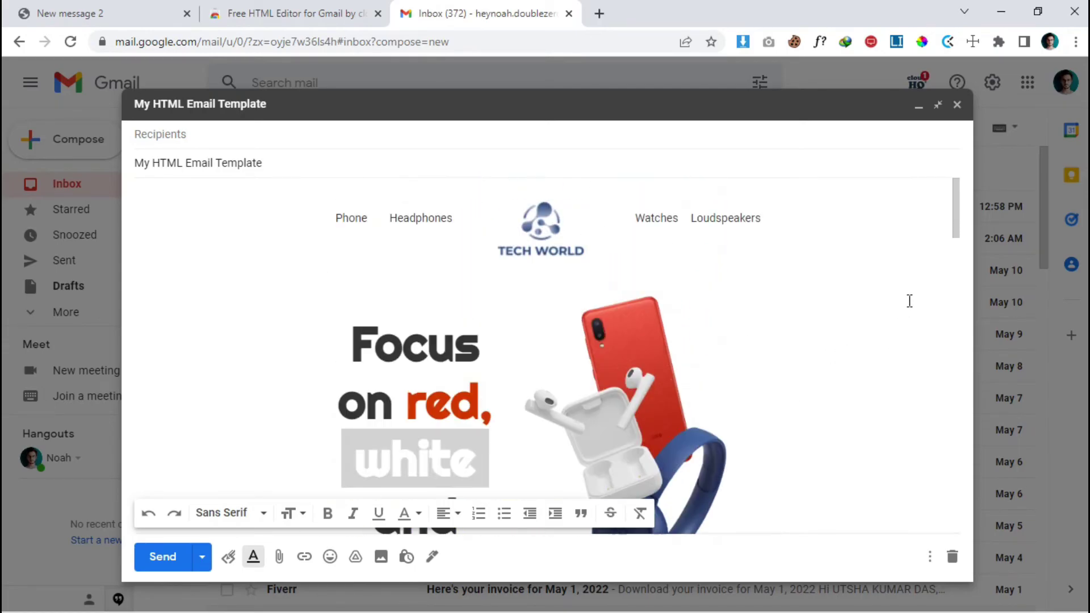
mouse_move(954, 206)
left_mouse_down()
mouse_move(946, 516)
mouse_move(939, 193)
left_mouse_up()
scroll(597, 252, "down", 8)
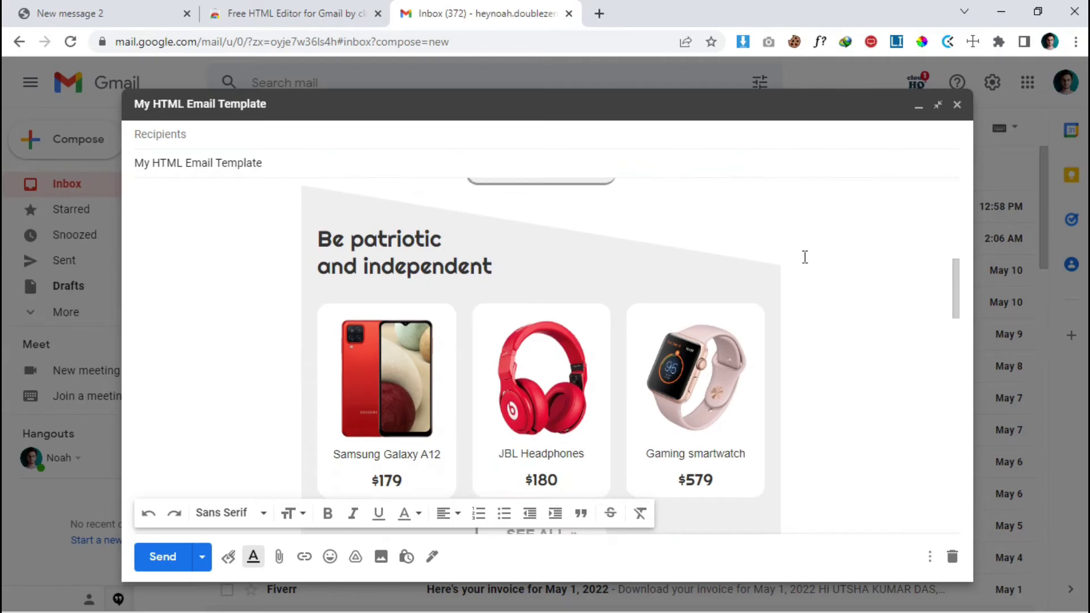
scroll(875, 285, "down", 8)
scroll(253, 306, "up", 15)
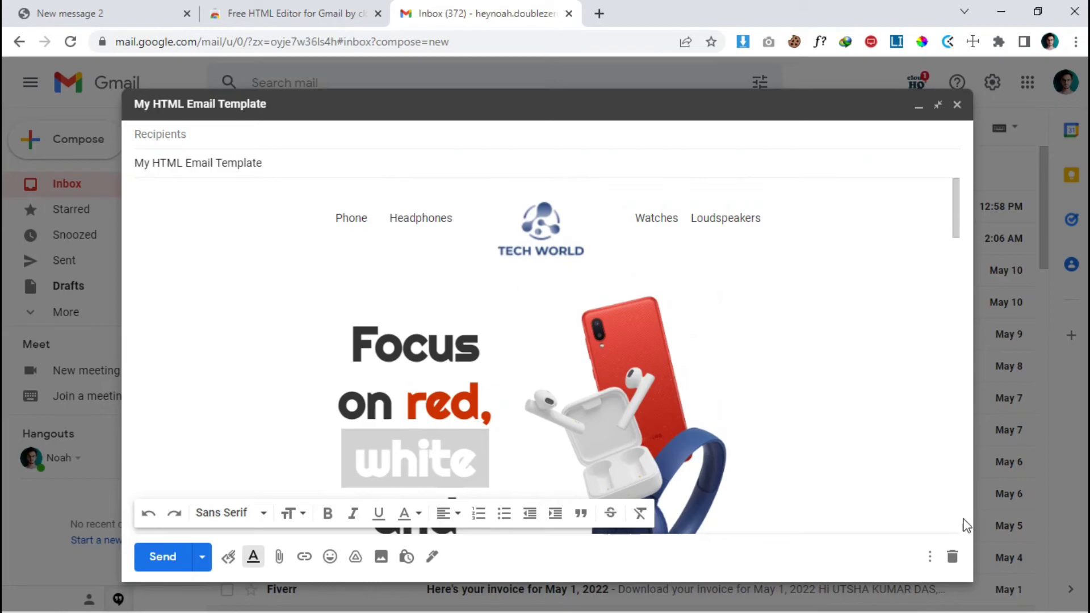
Reopen the templated email in cloudHQ's Edit as HTML editor
left_click(930, 558)
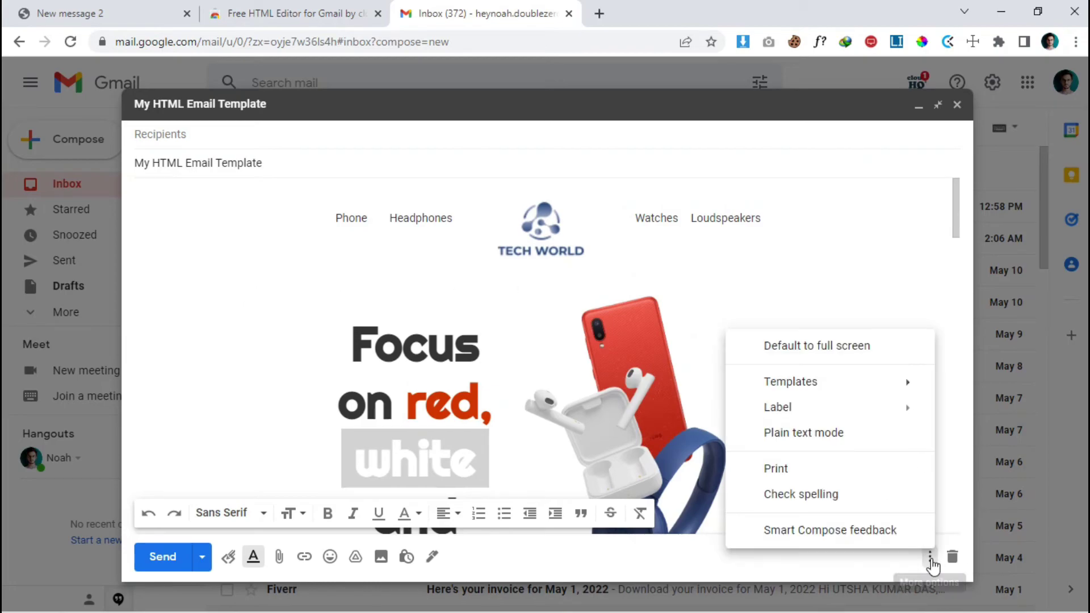
left_click_drag(958, 214, 889, 211)
scroll(889, 211, "down", 8)
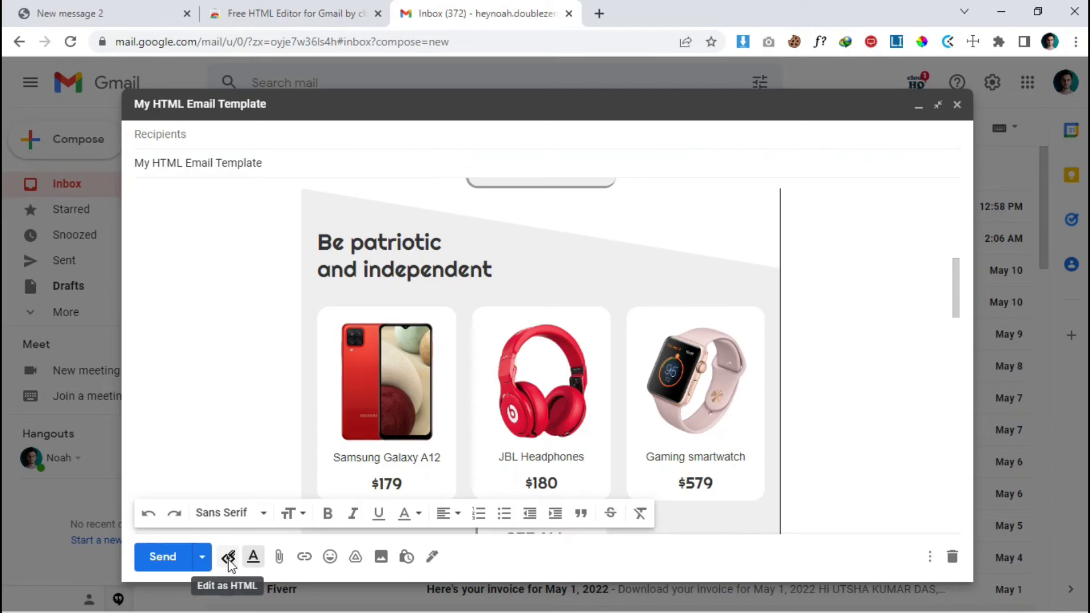
left_click(228, 557)
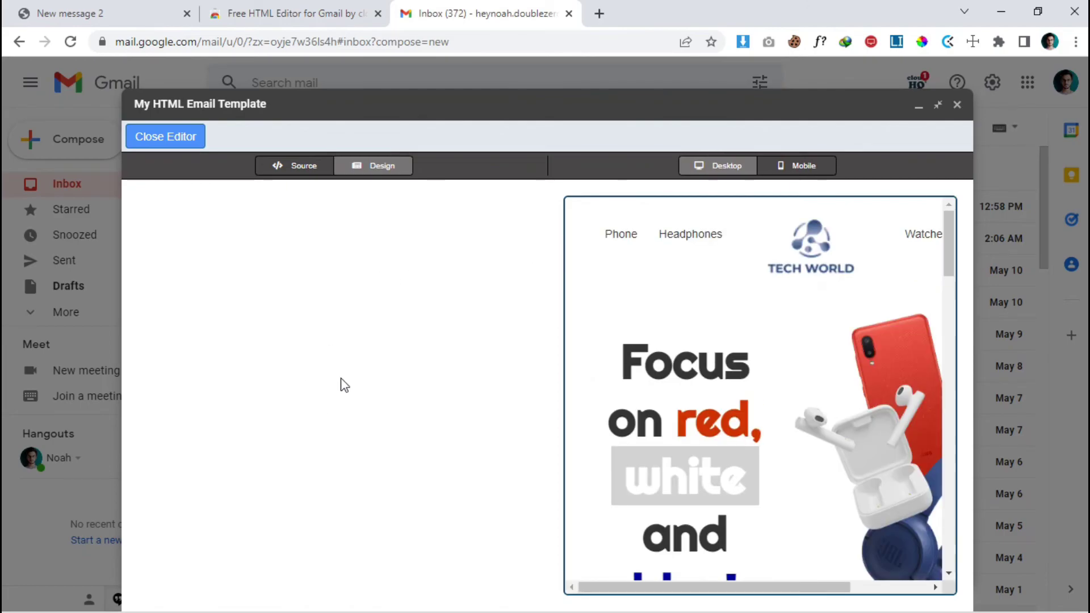
Close cloudHQ's HTML editor, returning to the saved Tech World draft in compose
scroll(533, 363, "down", 4)
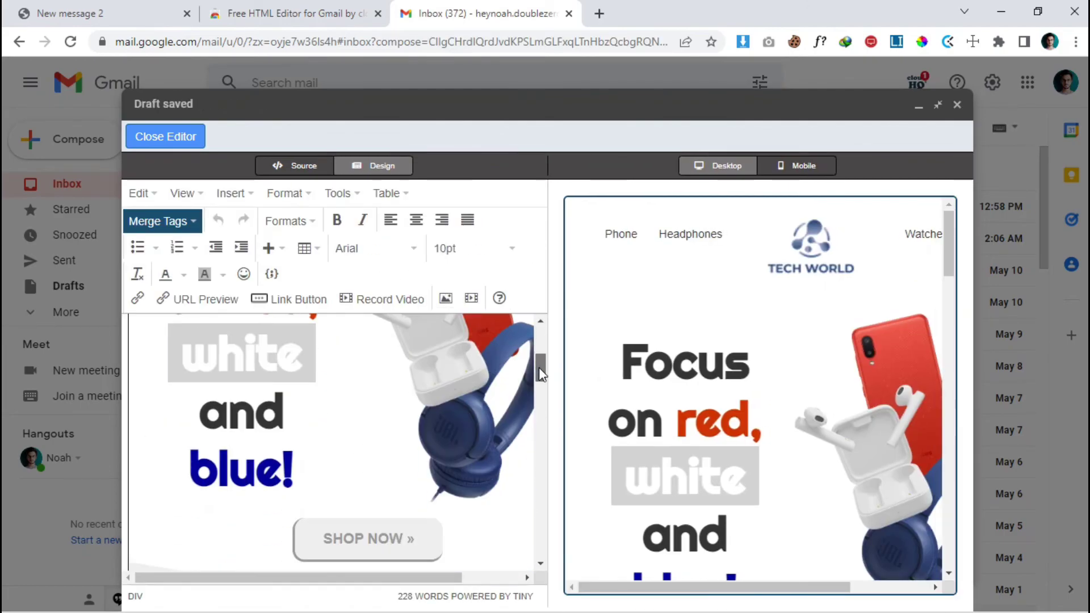
left_click_drag(539, 366, 521, 504)
scroll(523, 505, "down", 5)
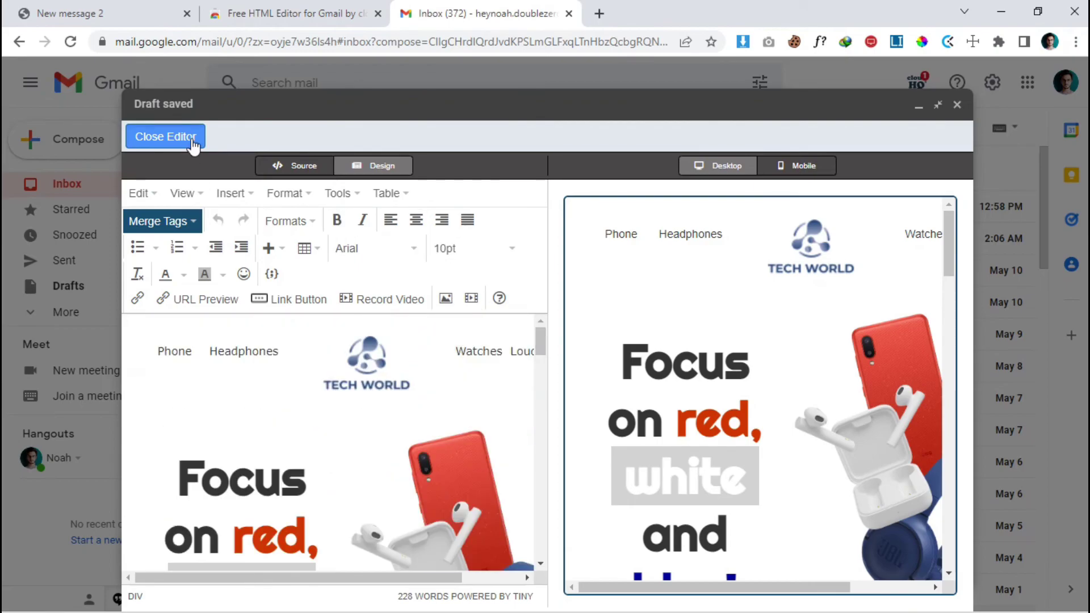
left_click(165, 137)
scroll(822, 313, "up", 10)
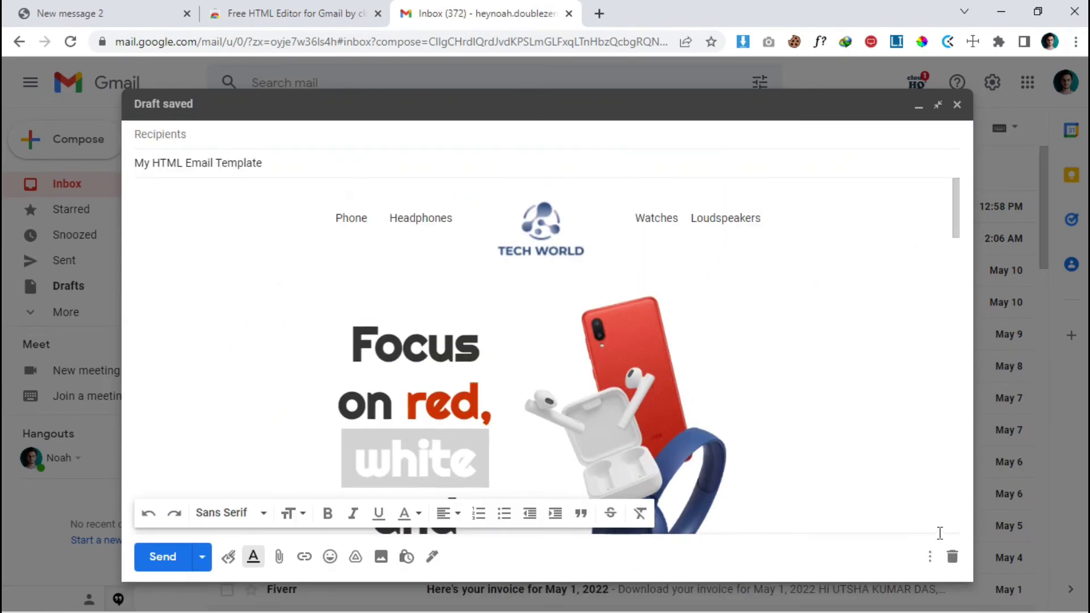
left_click(930, 556)
Overwrite 'My HTML Email Template' with this draft, close it, and show the Email Template.html tab
mouse_move(817, 384)
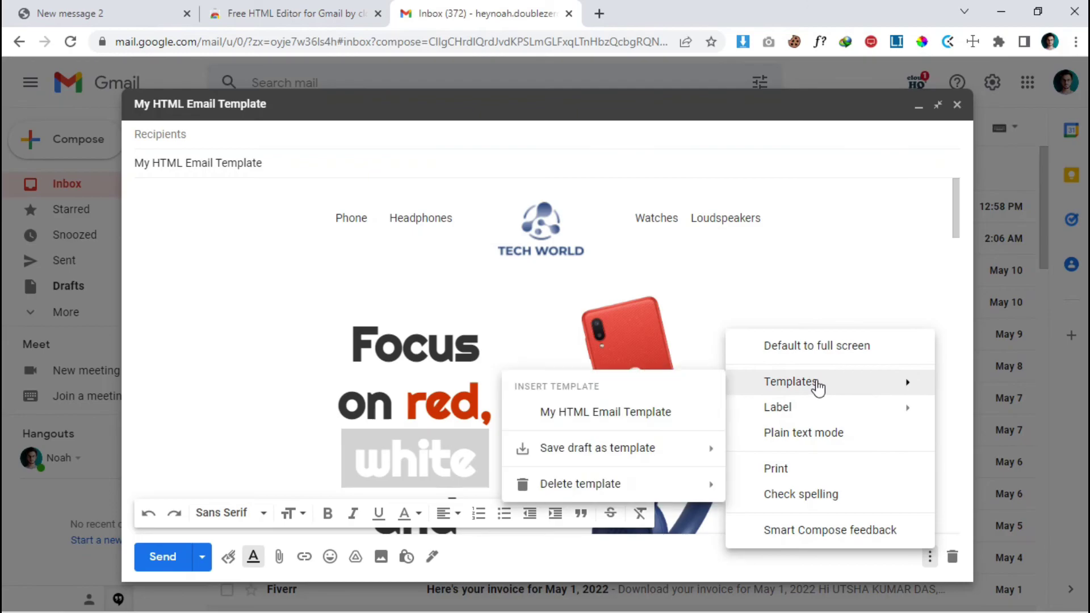
mouse_move(597, 458)
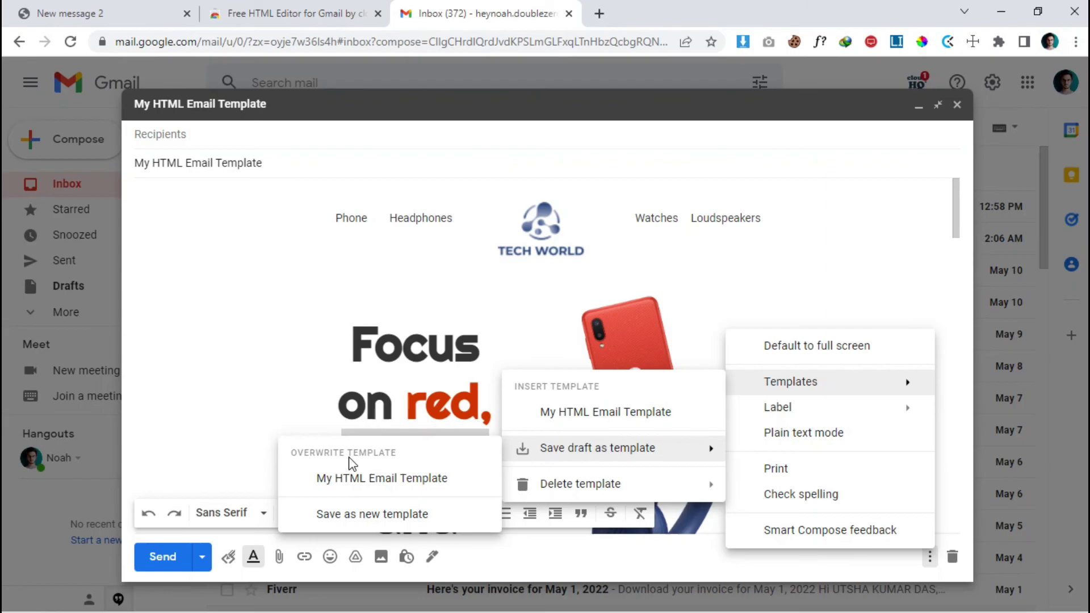
left_click(390, 478)
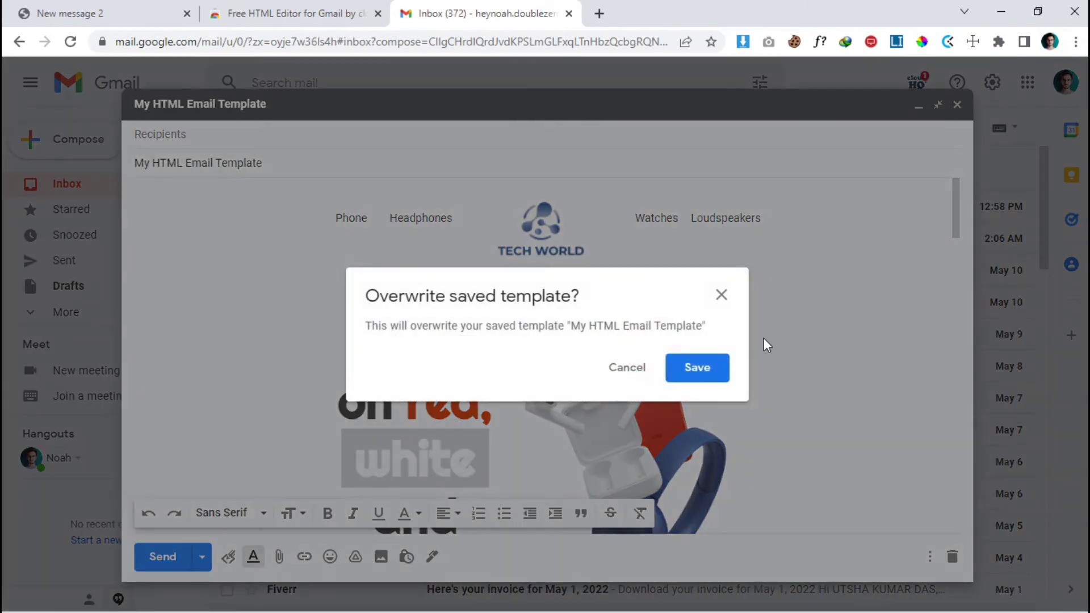
left_click(701, 377)
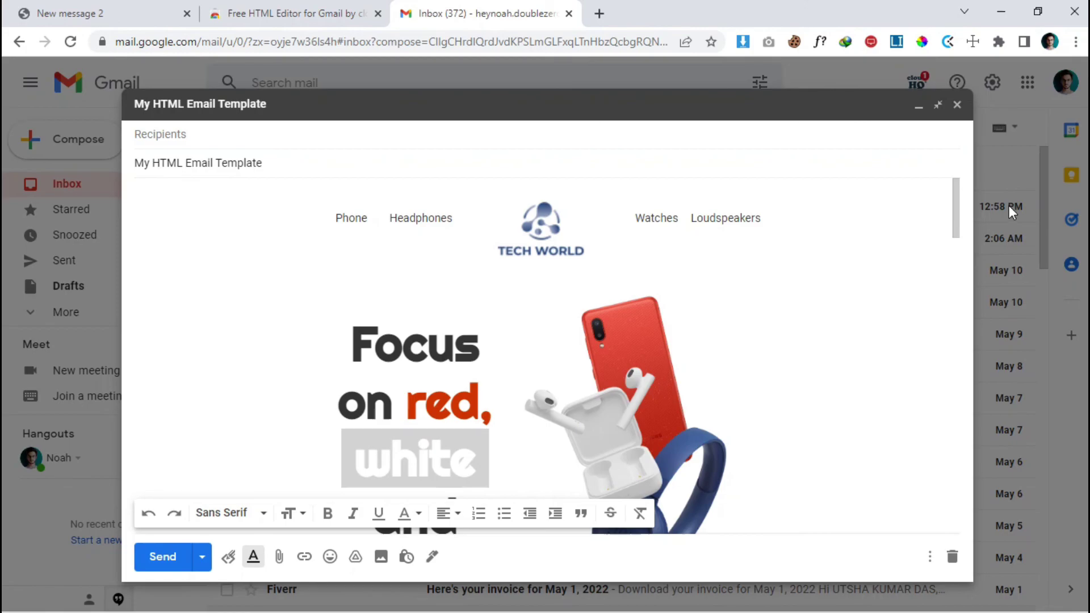
left_click(956, 105)
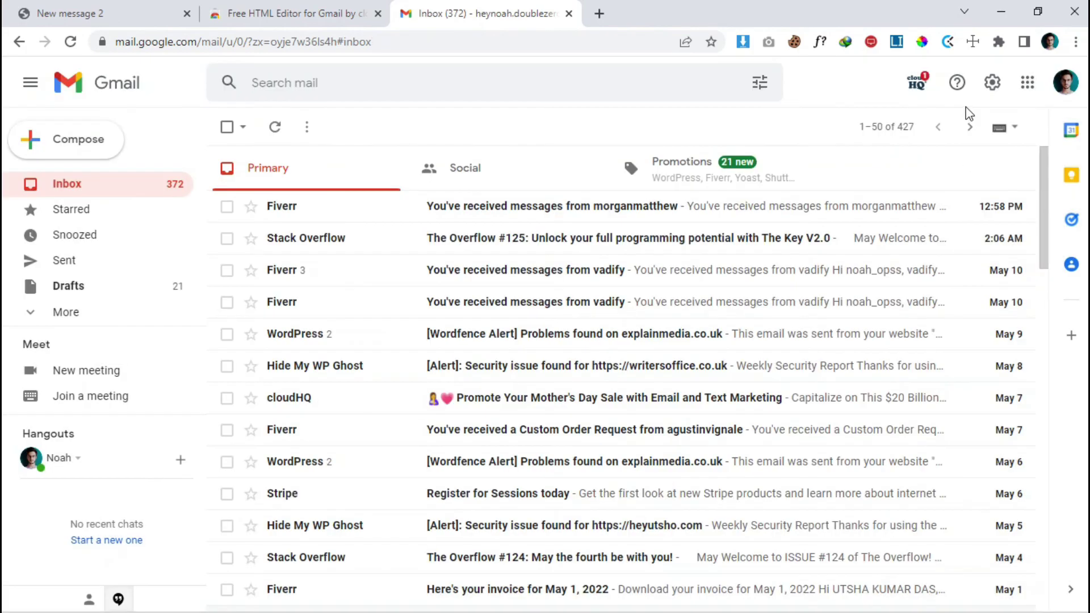
left_click(68, 13)
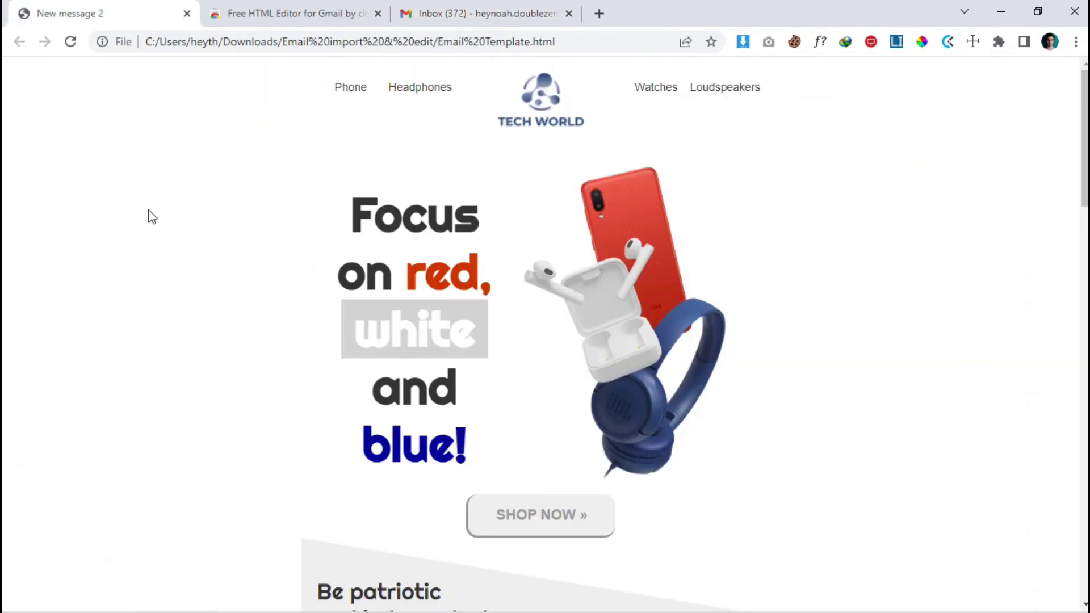